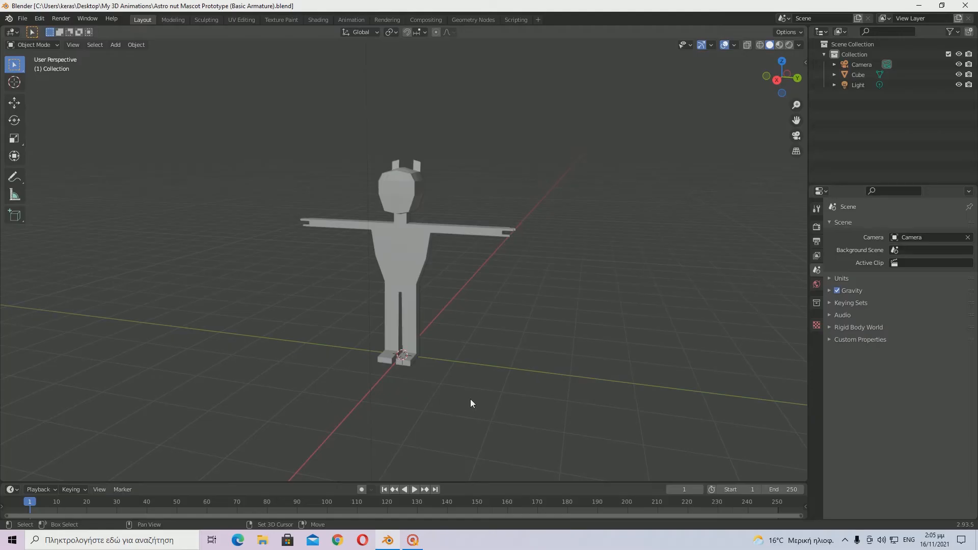
# Switch the viewport to Rendered shading to show the character's materials.
pyautogui.press('z')
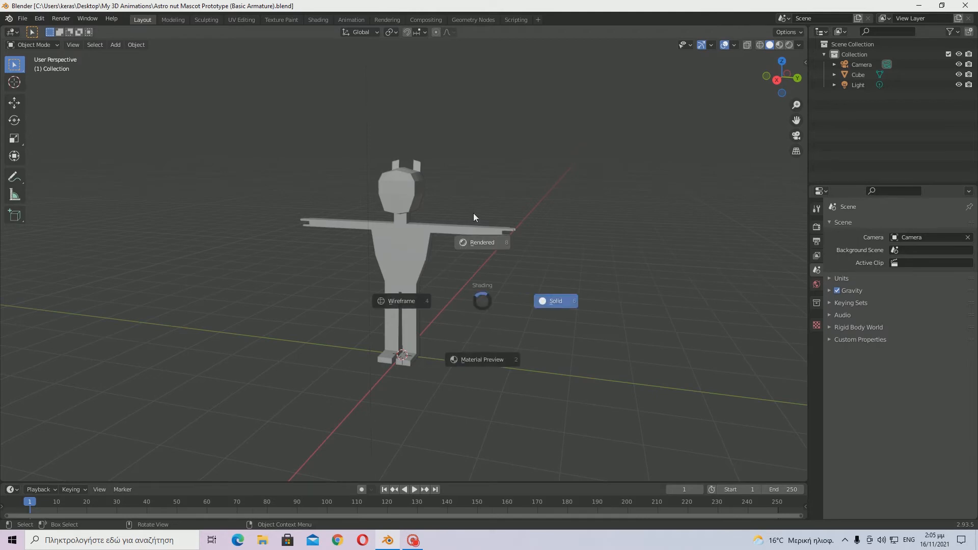
pyautogui.click(473, 216)
pyautogui.scroll(3, 471, 300)
pyautogui.moveTo(470, 299)
pyautogui.mouseDown(button='middle')
pyautogui.moveTo(546, 315)
pyautogui.moveTo(373, 314)
pyautogui.moveTo(264, 332)
pyautogui.moveTo(398, 311)
pyautogui.mouseUp(button='middle')
# Try smooth shading on the character mesh and return it to flat shading.
pyautogui.click(387, 207)
pyautogui.rightClick(387, 207)
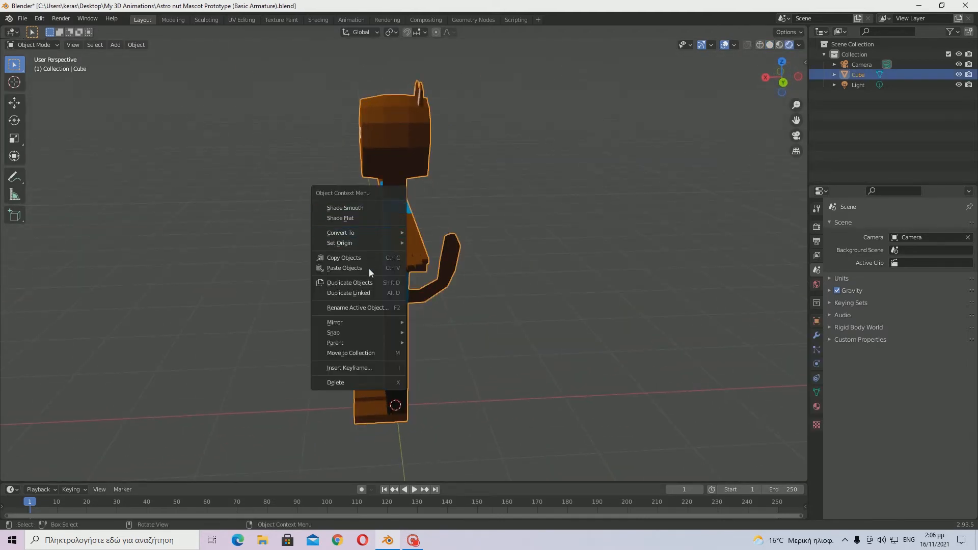
pyautogui.click(357, 210)
pyautogui.moveTo(357, 212); pyautogui.dragTo(415, 216, button='middle')
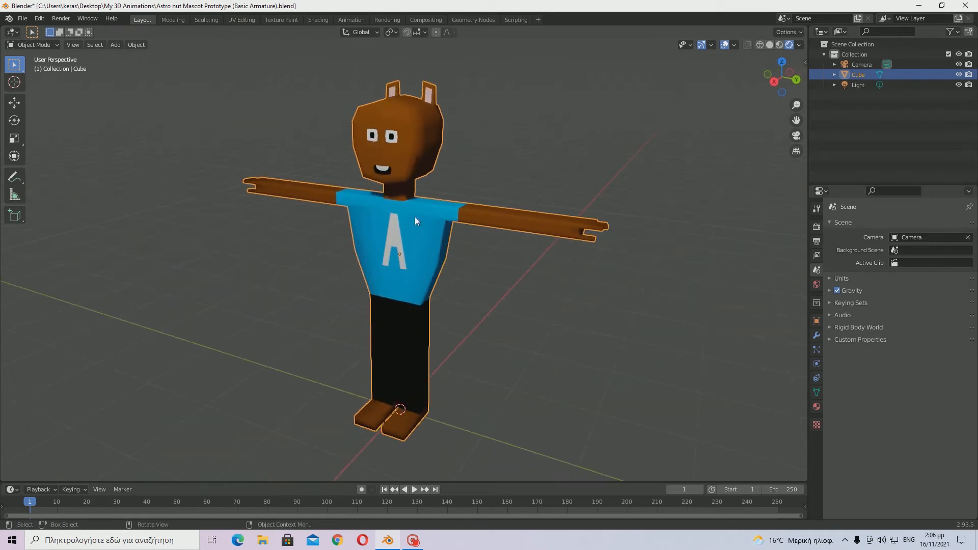
pyautogui.rightClick(429, 222)
pyautogui.click(430, 233)
pyautogui.click(469, 303)
# Add an armature at the world origin between the character's feet.
pyautogui.scroll(2, 530, 265)
pyautogui.moveTo(468, 303)
pyautogui.mouseDown(button='middle')
pyautogui.moveTo(529, 265)
pyautogui.moveTo(487, 299)
pyautogui.mouseUp(button='middle')
pyautogui.scroll(-4, 530, 265)
pyautogui.scroll(4, 487, 299)
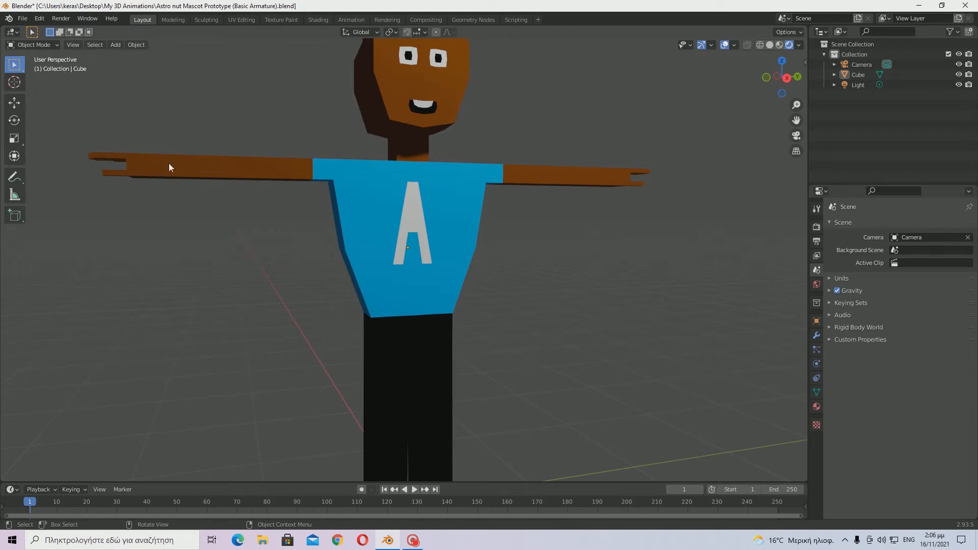
pyautogui.scroll(-2, 187, 289)
pyautogui.moveTo(186, 289); pyautogui.dragTo(179, 265, button='middle')
pyautogui.scroll(1, 179, 265)
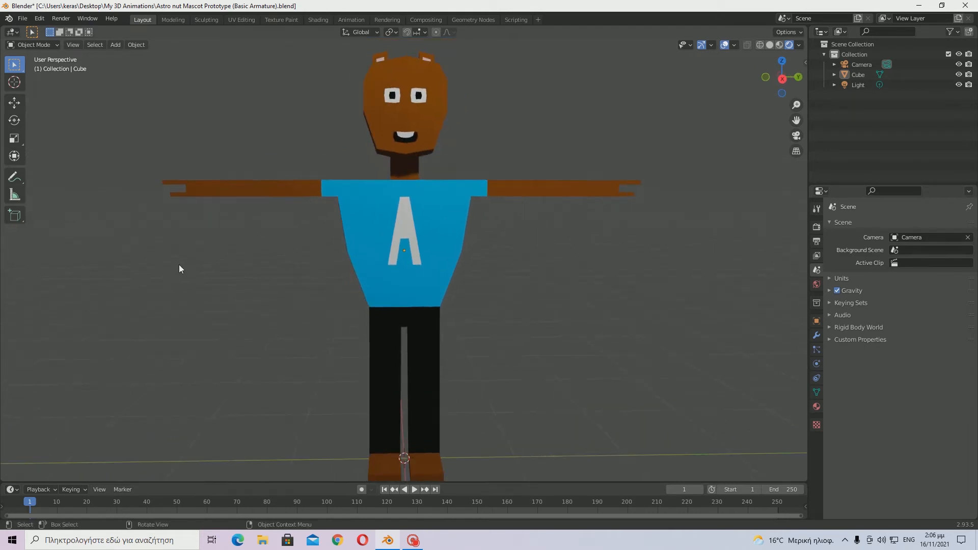
pyautogui.click(115, 44)
pyautogui.click(111, 47)
pyautogui.hotkey('shift', 'a')
pyautogui.click(115, 44)
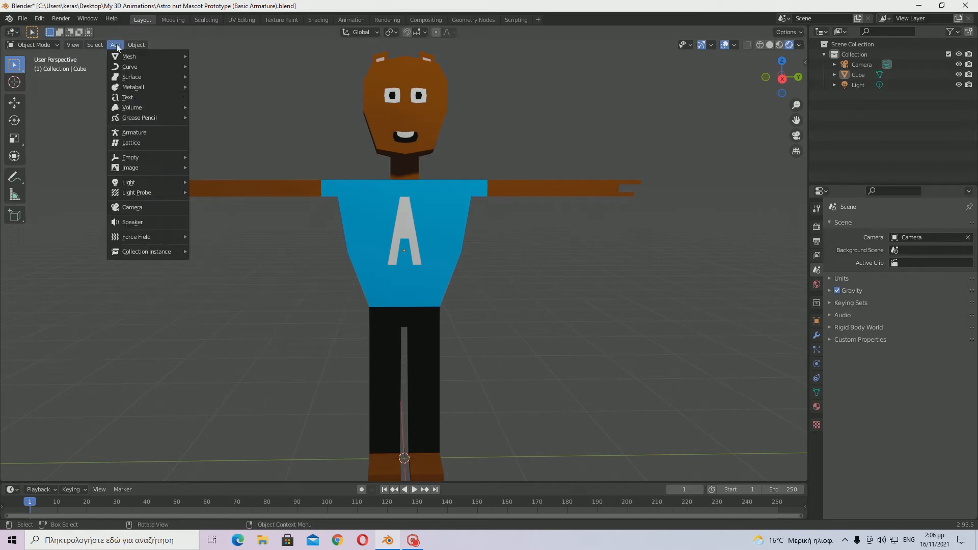
pyautogui.click(131, 134)
pyautogui.scroll(-2, 521, 339)
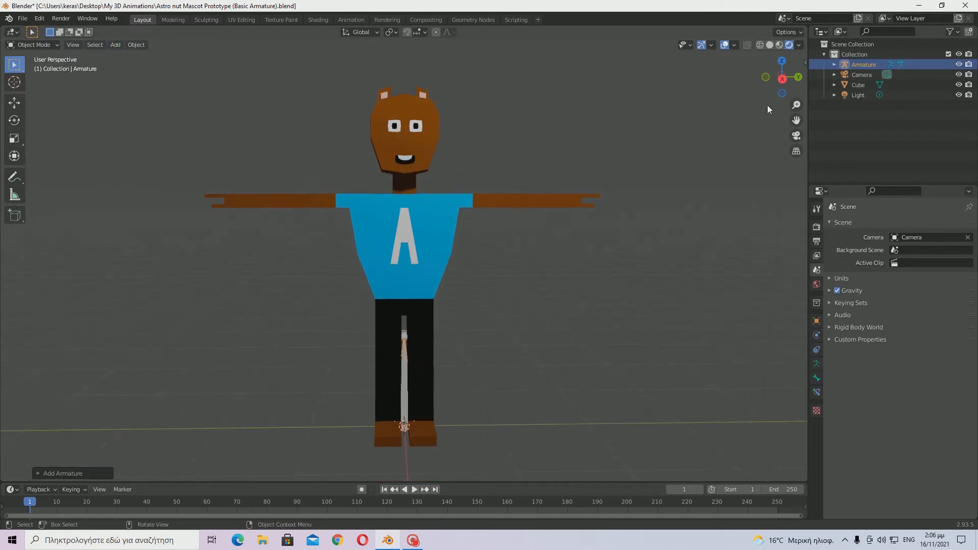
pyautogui.click(782, 78)
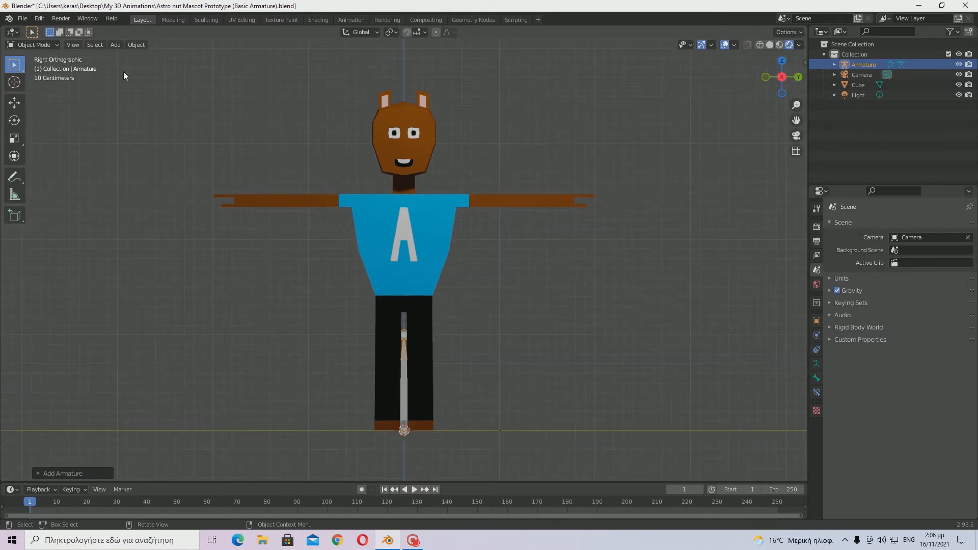
pyautogui.click(114, 44)
pyautogui.scroll(1, 488, 400)
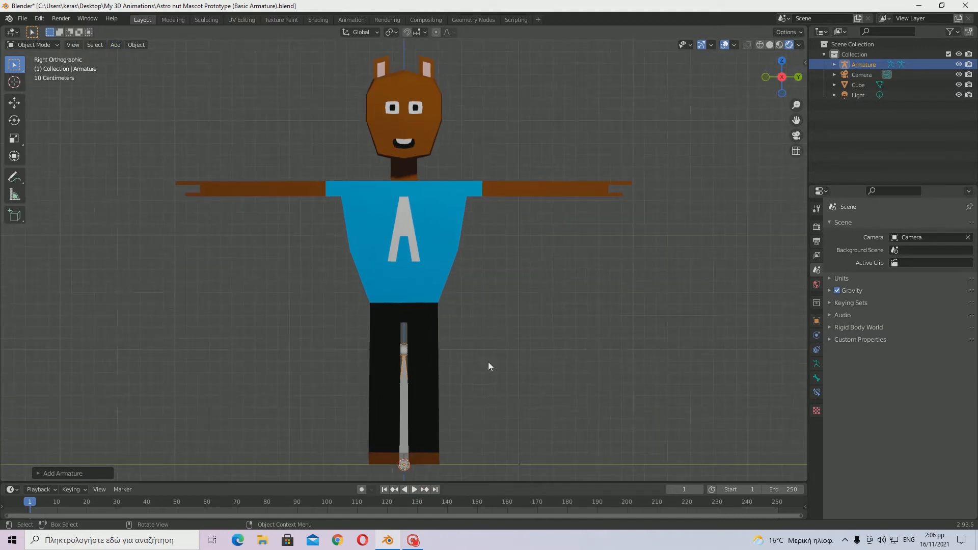
pyautogui.scroll(-1, 488, 362)
pyautogui.click(406, 32)
pyautogui.click(416, 33)
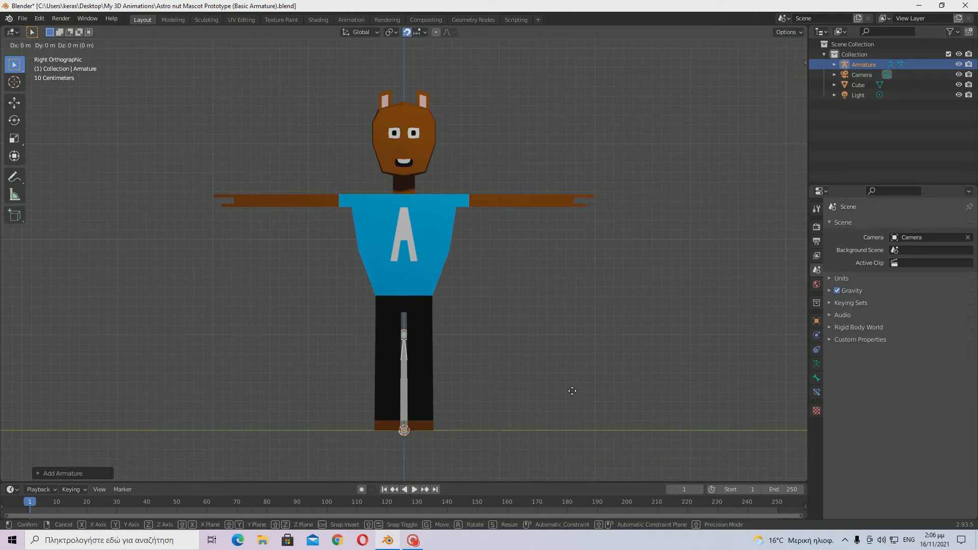
# Save the project file and deselect the armature.
pyautogui.moveTo(699, 380); pyautogui.dragTo(645, 234, button='middle')
pyautogui.hotkey('ctrl', 's')
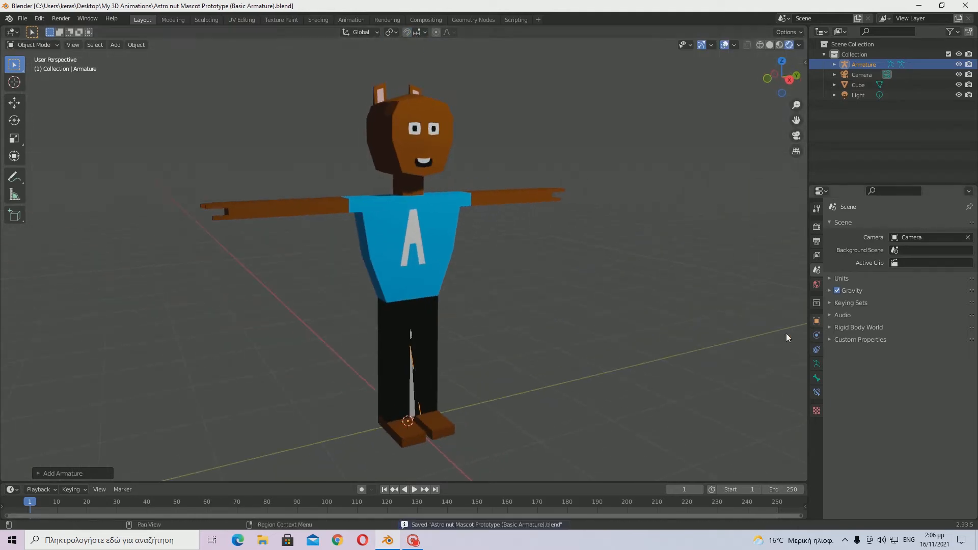
pyautogui.click(637, 391)
# Examine how the armature bone sits between the character's legs and how much the body mesh hides it.
pyautogui.moveTo(466, 351); pyautogui.dragTo(409, 356, button='middle')
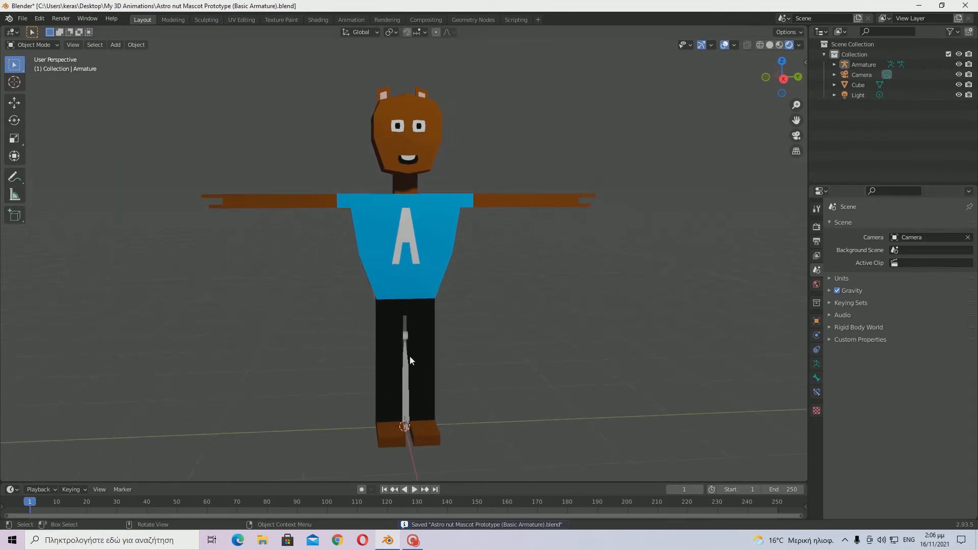
pyautogui.click(427, 348)
pyautogui.click(404, 361)
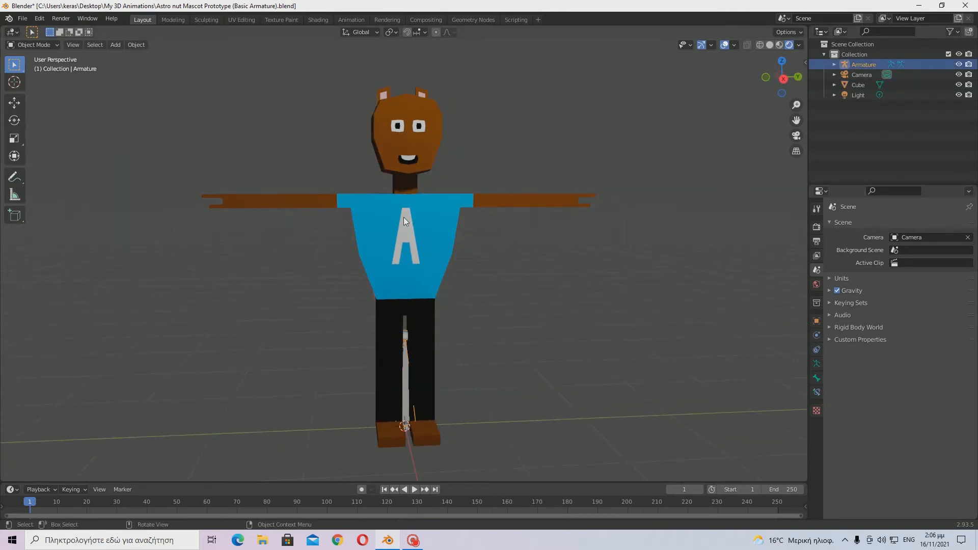
pyautogui.click(404, 201)
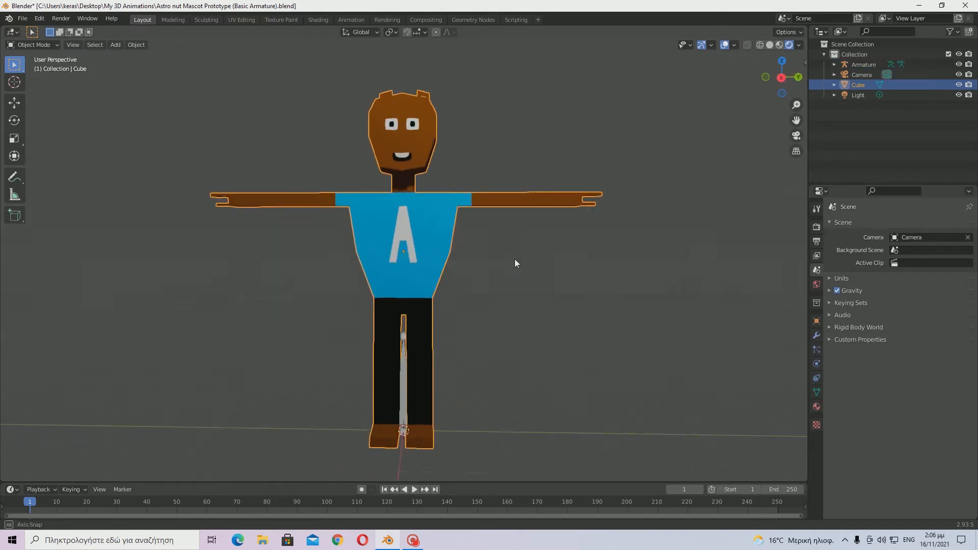
pyautogui.moveTo(515, 262); pyautogui.dragTo(514, 329, button='middle')
pyautogui.moveTo(410, 372); pyautogui.dragTo(459, 378, button='middle')
pyautogui.scroll(1, 459, 378)
pyautogui.click(459, 378)
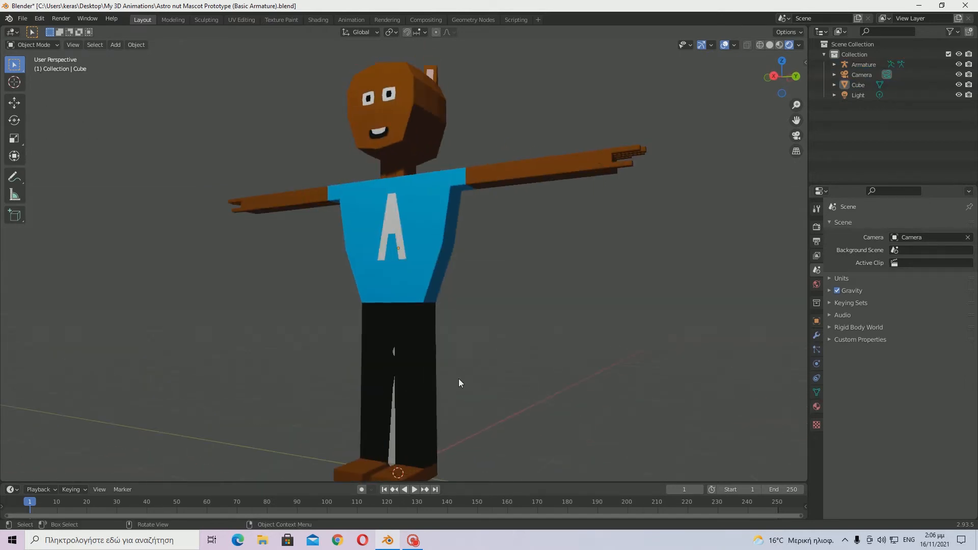
# Set the armature's viewport display to In Front so its bone shows through the character mesh.
pyautogui.click(392, 419)
pyautogui.scroll(1, 445, 420)
pyautogui.moveTo(393, 419); pyautogui.dragTo(449, 411, button='middle')
pyautogui.click(410, 411)
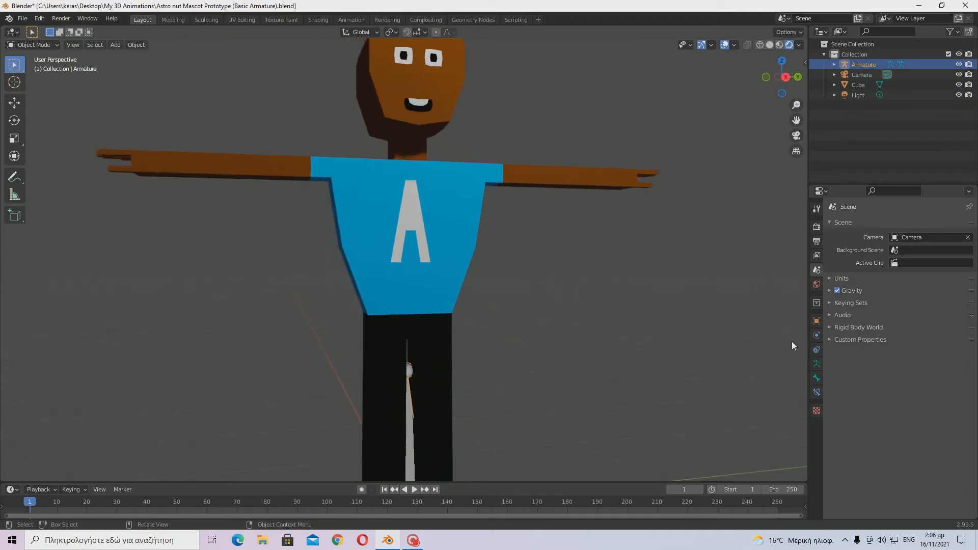
pyautogui.click(816, 364)
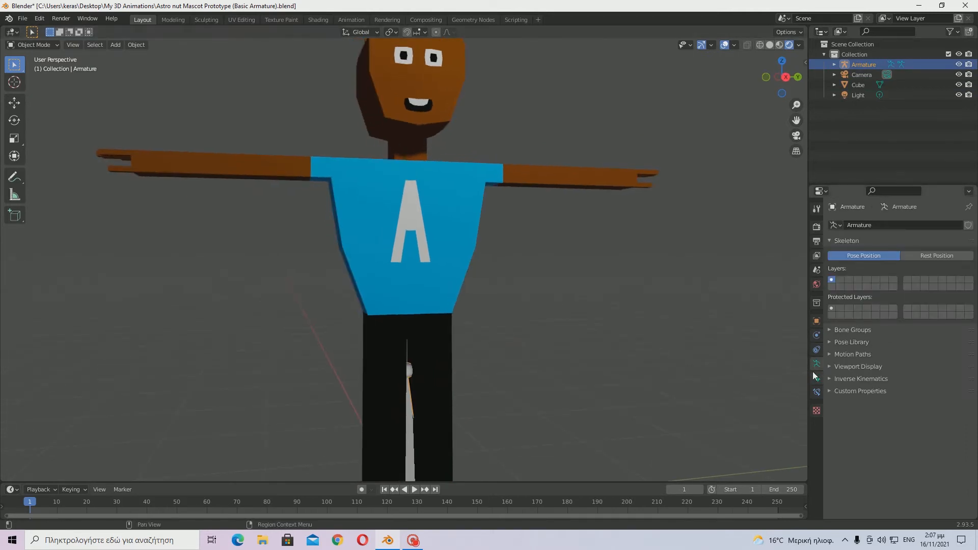
pyautogui.click(856, 367)
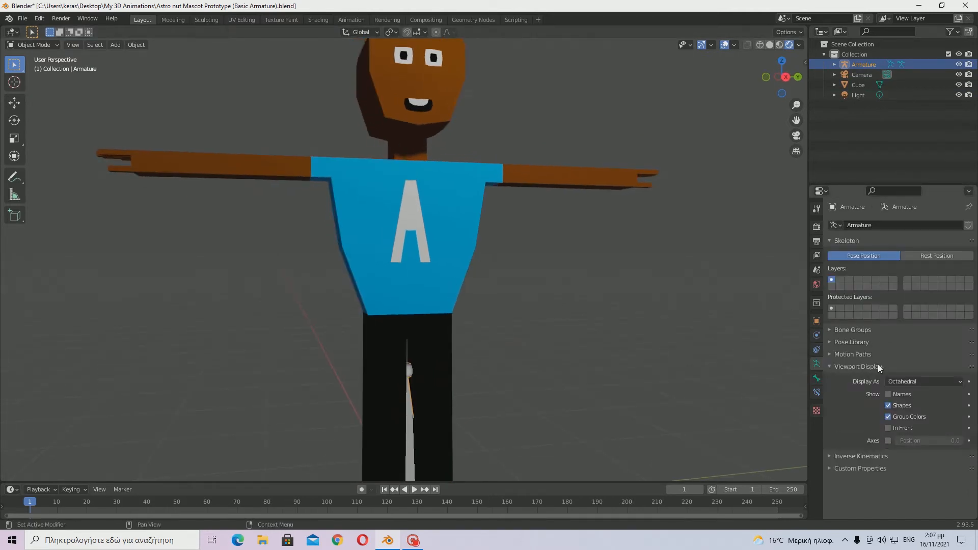
pyautogui.click(893, 428)
pyautogui.click(857, 366)
# In Right Orthographic view, turn on snapping and move the armature up 1.5 m along Z into the torso.
pyautogui.moveTo(573, 355)
pyautogui.mouseDown(button='middle')
pyautogui.moveTo(719, 364)
pyautogui.moveTo(547, 374)
pyautogui.mouseUp(button='middle')
pyautogui.scroll(-2, 547, 374)
pyautogui.click(817, 321)
pyautogui.click(752, 142)
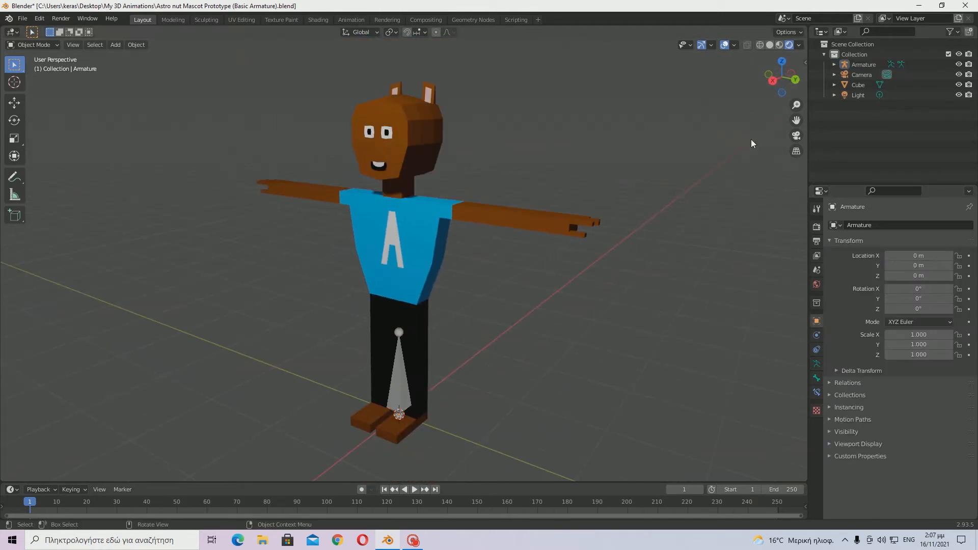
pyautogui.click(775, 82)
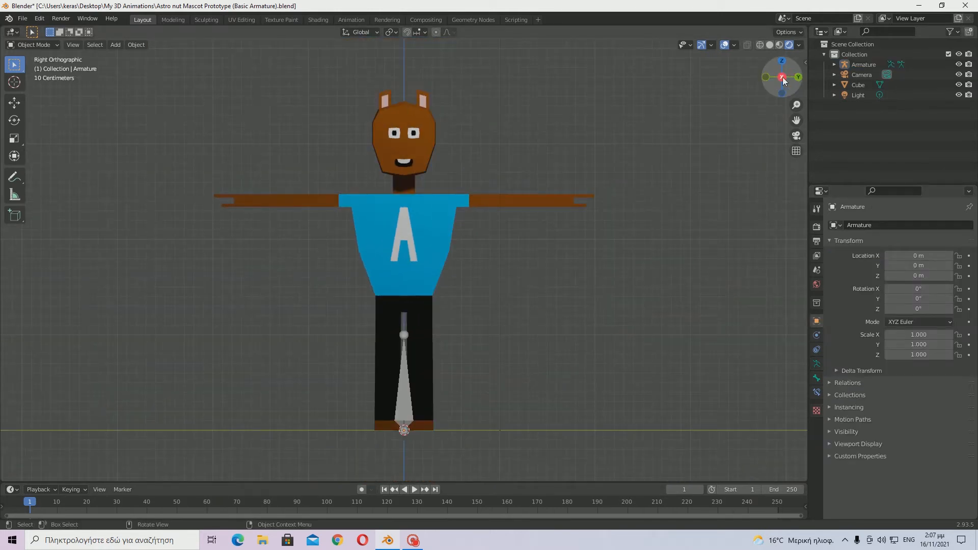
pyautogui.click(402, 380)
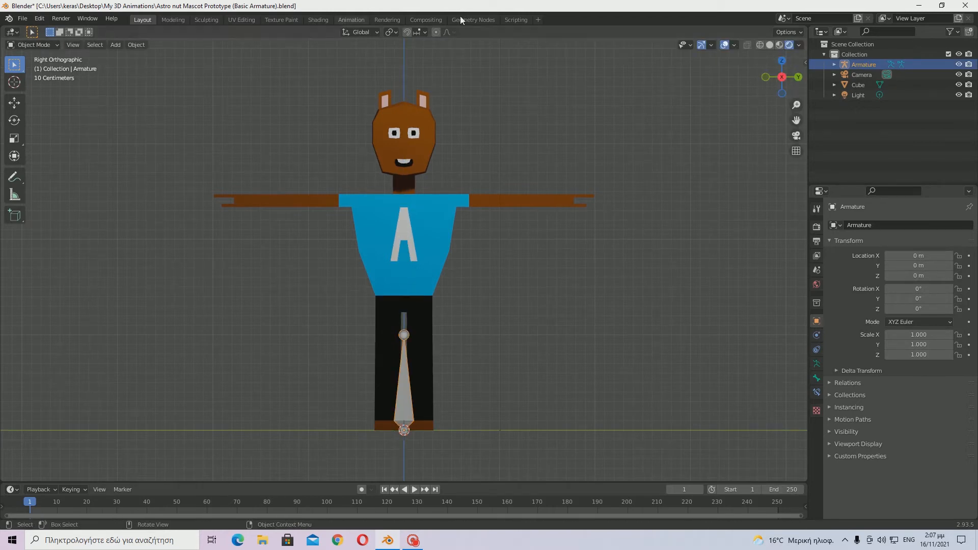
pyautogui.click(407, 32)
pyautogui.press('g')
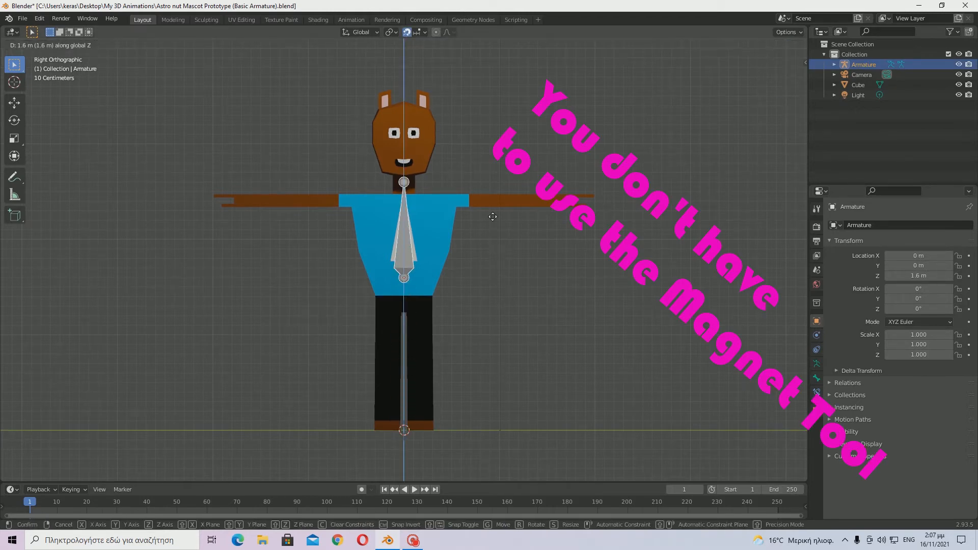
pyautogui.click(491, 228)
# Lower the armature slightly along Z to a Z location of 1.47 m, just above the waist.
pyautogui.scroll(7, 529, 221)
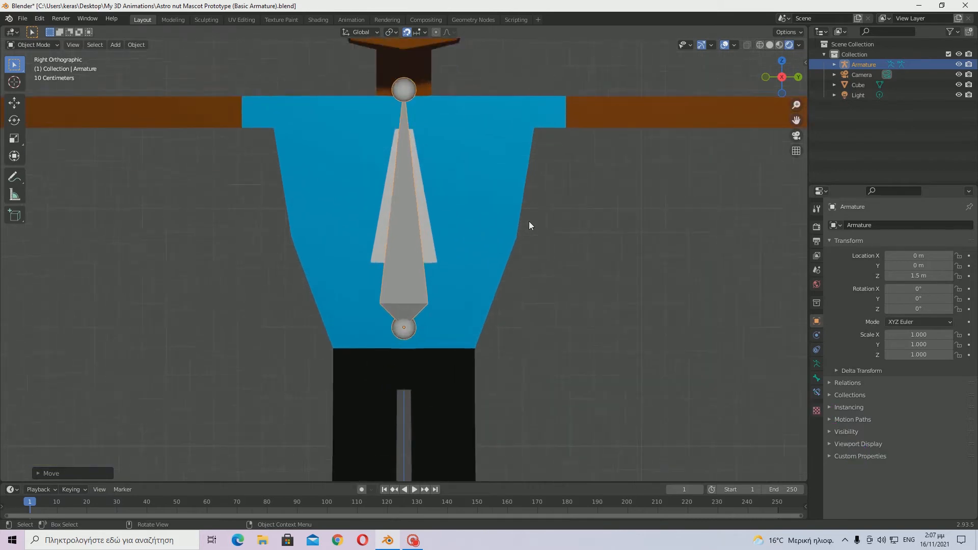
pyautogui.press('g')
pyautogui.press('z')
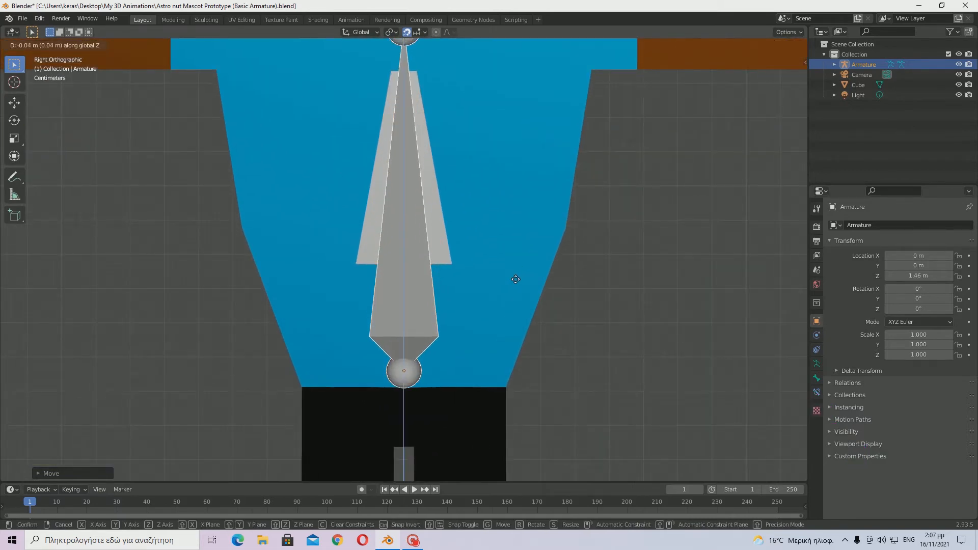
pyautogui.click(516, 271)
# Enter Edit Mode on the armature and adjust the bone's tip along Z to sit just below the shirt collar.
pyautogui.scroll(-4, 512, 252)
pyautogui.press('Tab')
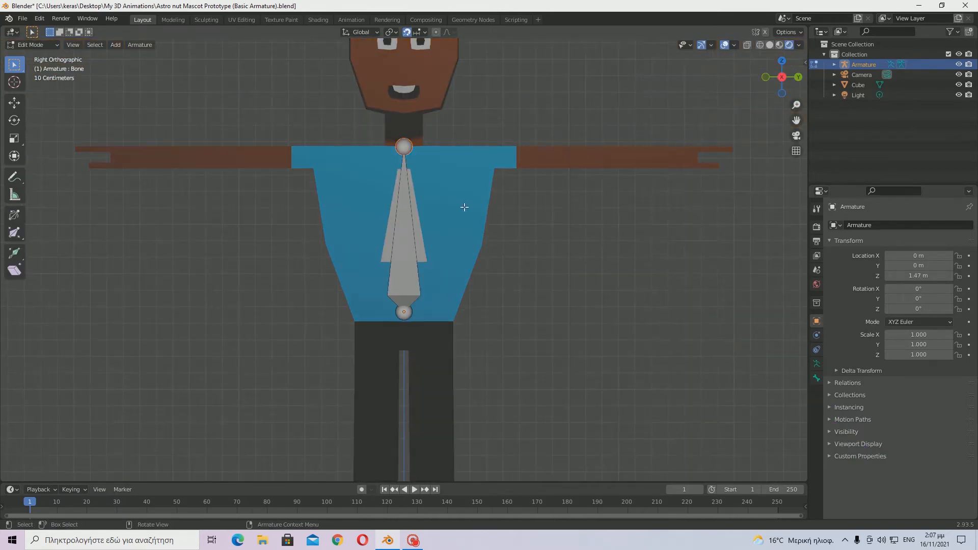
pyautogui.press('g')
pyautogui.press('z')
pyautogui.click(502, 179)
pyautogui.scroll(4, 501, 183)
pyautogui.press('g')
pyautogui.press('z')
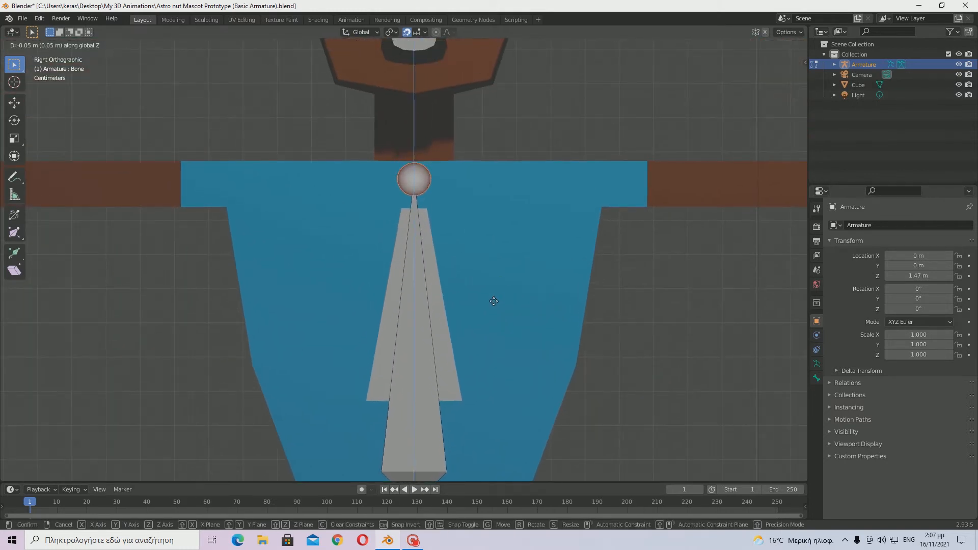
pyautogui.click(495, 304)
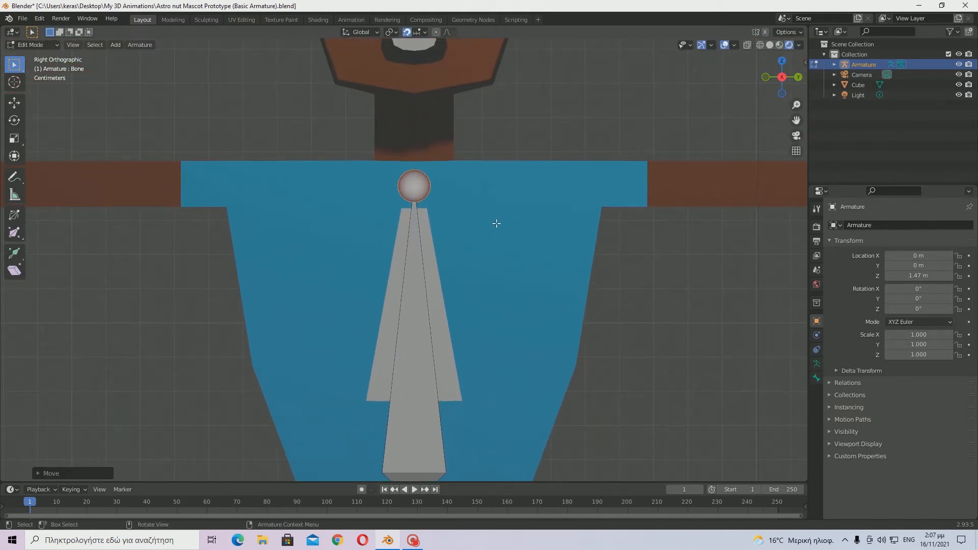
# Move the bone's tip down 0.6 m along Z so the bone covers only the lower torso.
pyautogui.scroll(-4, 493, 219)
pyautogui.press('g')
pyautogui.press('z')
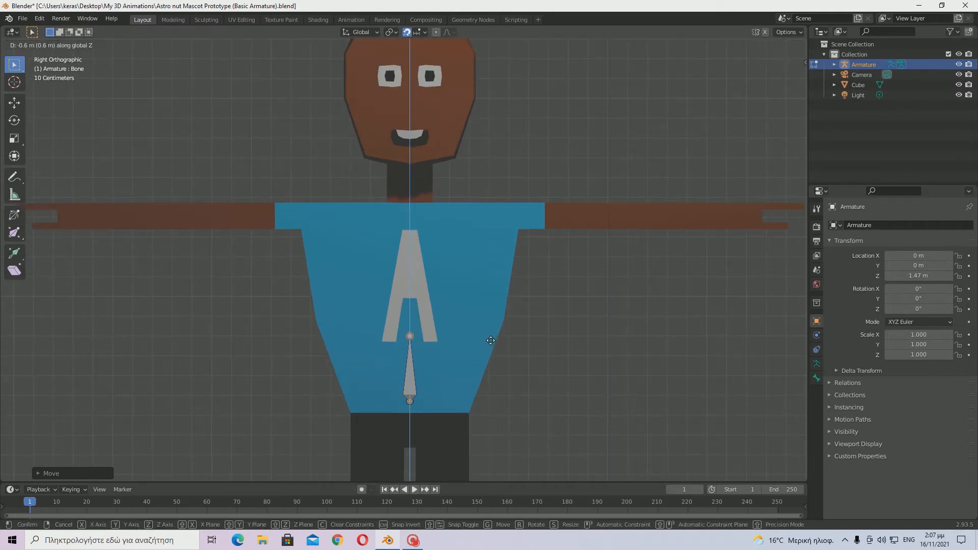
pyautogui.click(491, 339)
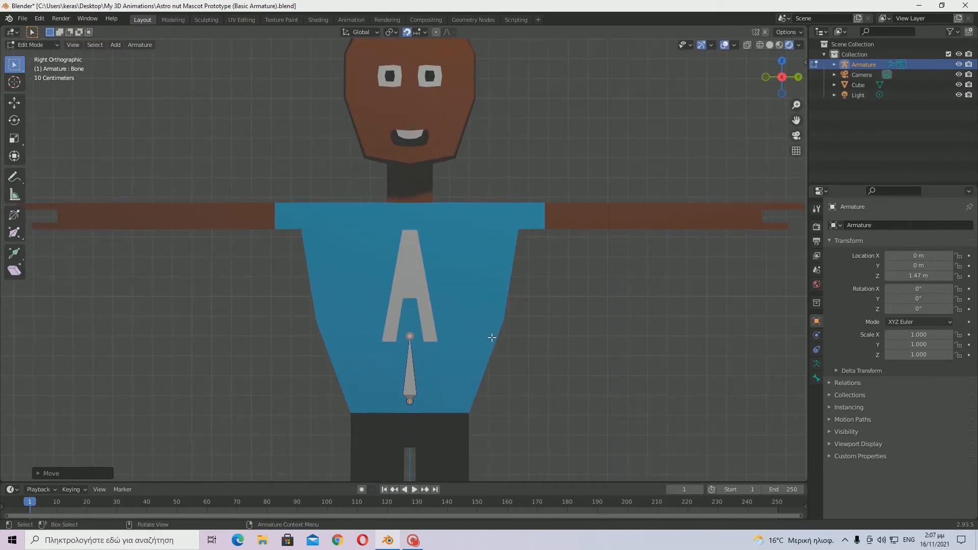
# Extrude a second spine bone 0.3 m upward along Z from the first bone's tip.
pyautogui.press('e')
pyautogui.press('z')
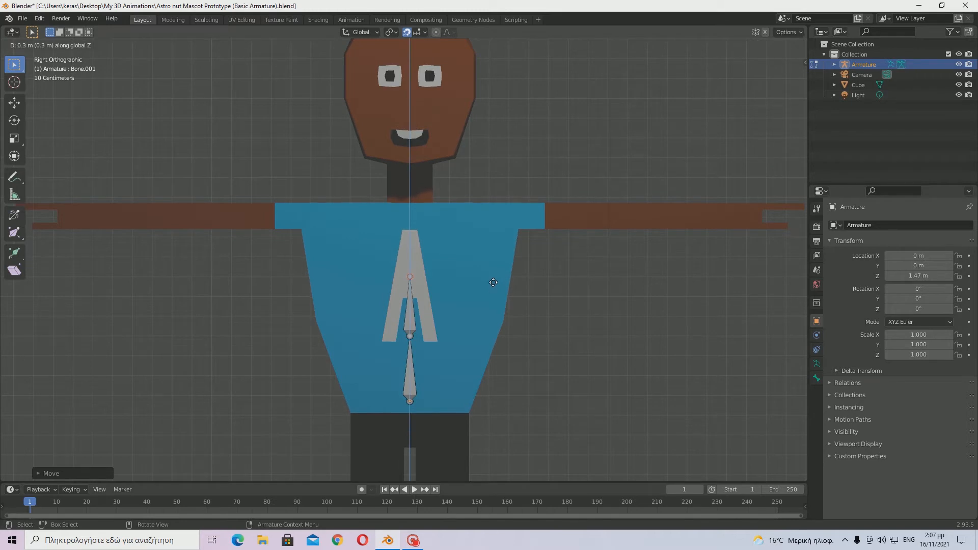
pyautogui.click(493, 285)
pyautogui.press('g')
pyautogui.press('z')
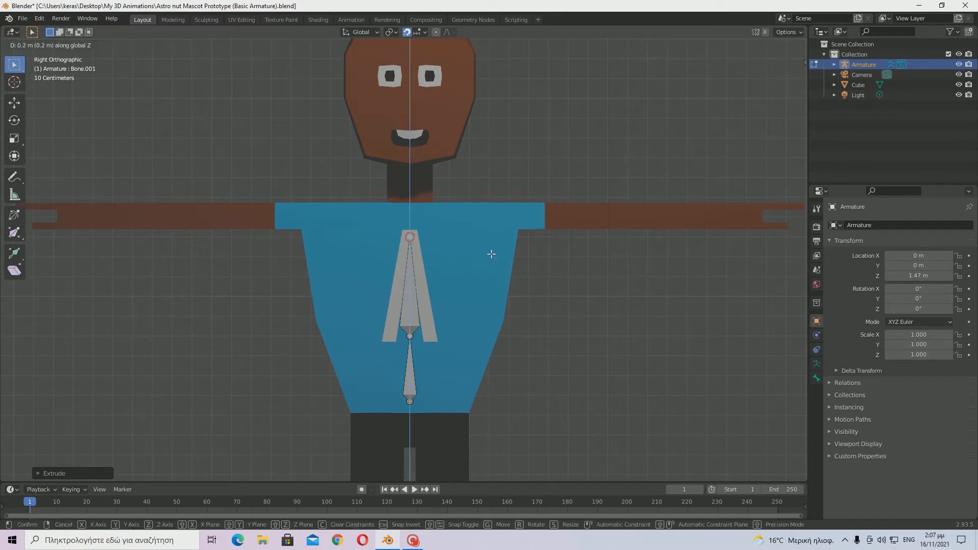
pyautogui.rightClick(491, 253)
# Extrude a third spine bone 0.3 m upward along Z, ending just below the shirt collar.
pyautogui.press('e')
pyautogui.press('z')
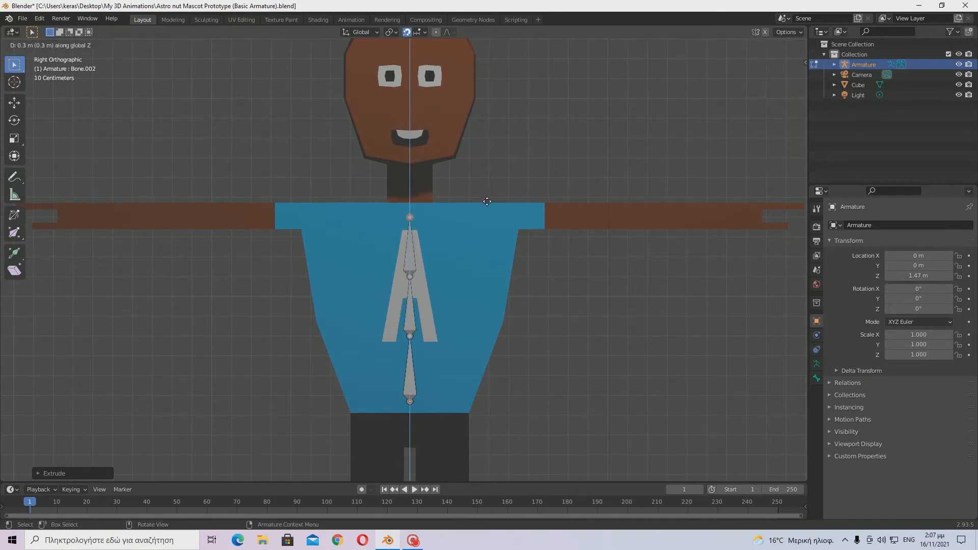
pyautogui.click(486, 198)
pyautogui.scroll(2, 483, 226)
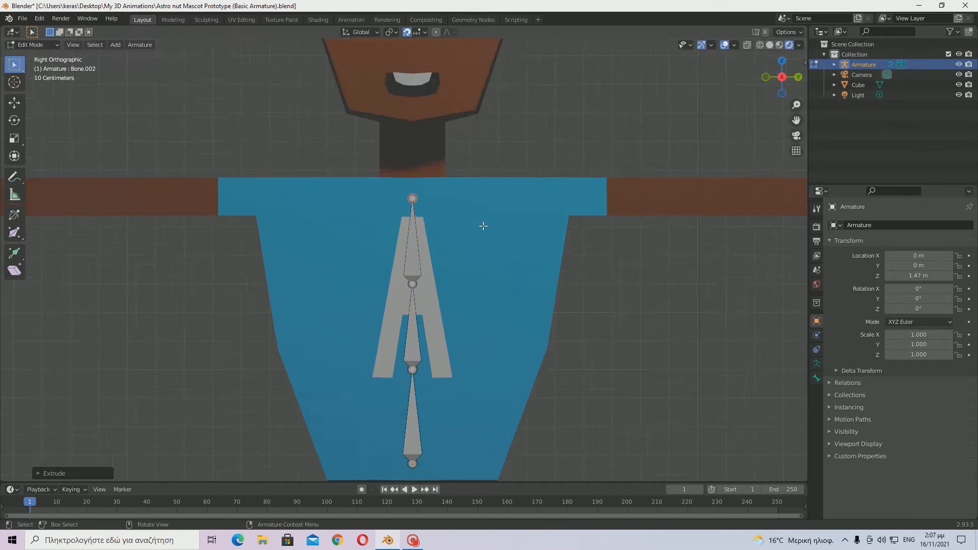
pyautogui.scroll(-2, 483, 225)
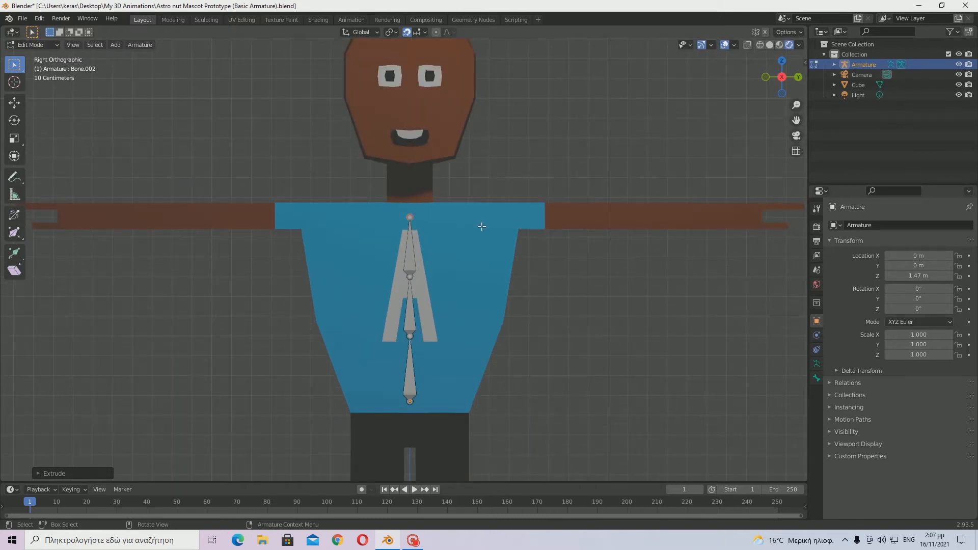
pyautogui.scroll(5, 436, 252)
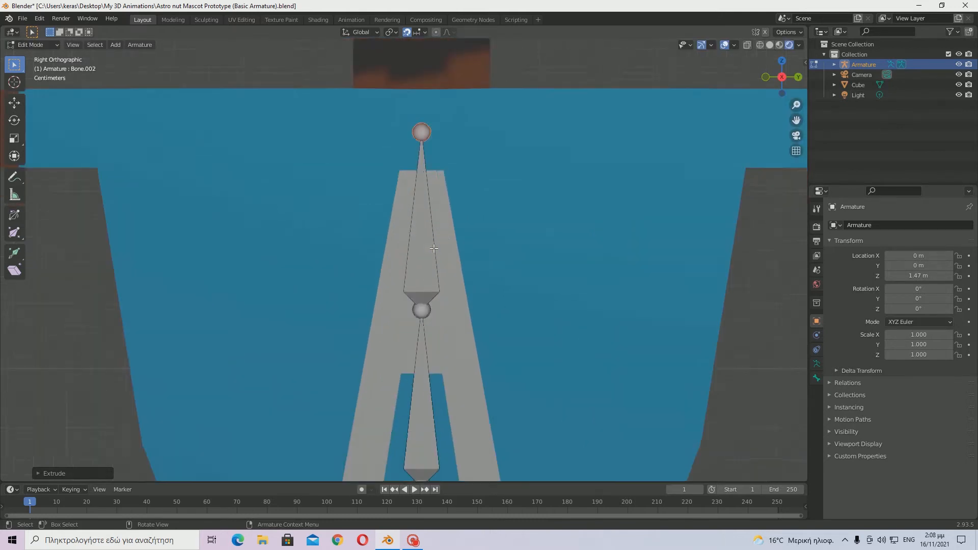
# Raise the tip of the third spine bone slightly along Z towards the shirt collar.
pyautogui.press('g')
pyautogui.press('z')
pyautogui.click(437, 229)
pyautogui.scroll(-5, 436, 229)
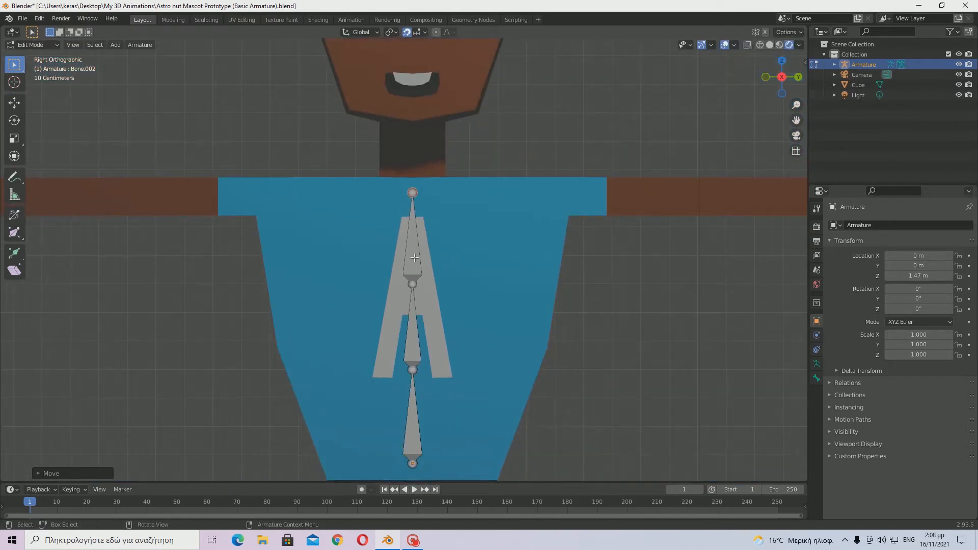
# Leave Edit Mode and lower the whole armature 0.01 m, to a Z location of 1.46 m.
pyautogui.press('Tab')
pyautogui.scroll(-4, 438, 274)
pyautogui.scroll(4, 497, 348)
pyautogui.scroll(5, 485, 256)
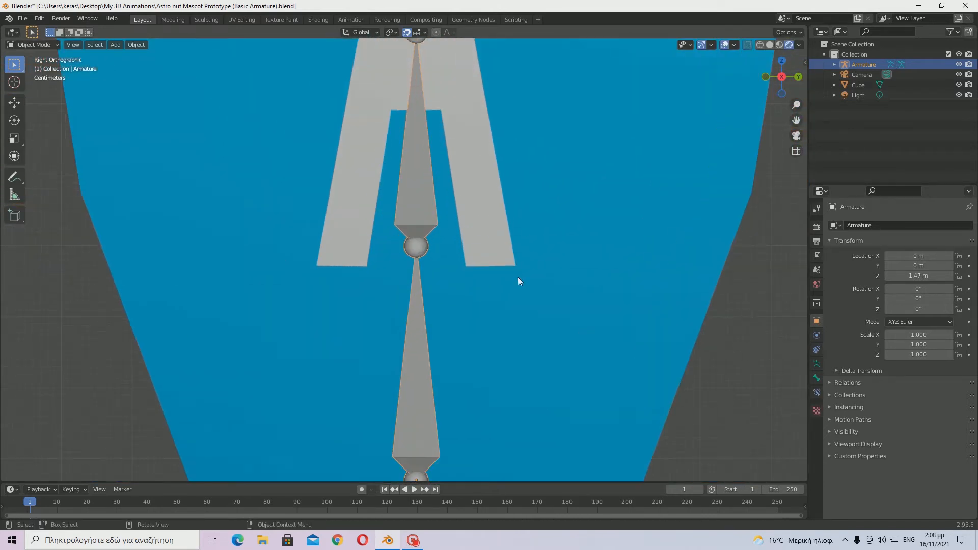
pyautogui.scroll(-1, 517, 277)
pyautogui.press('g')
pyautogui.click(521, 283)
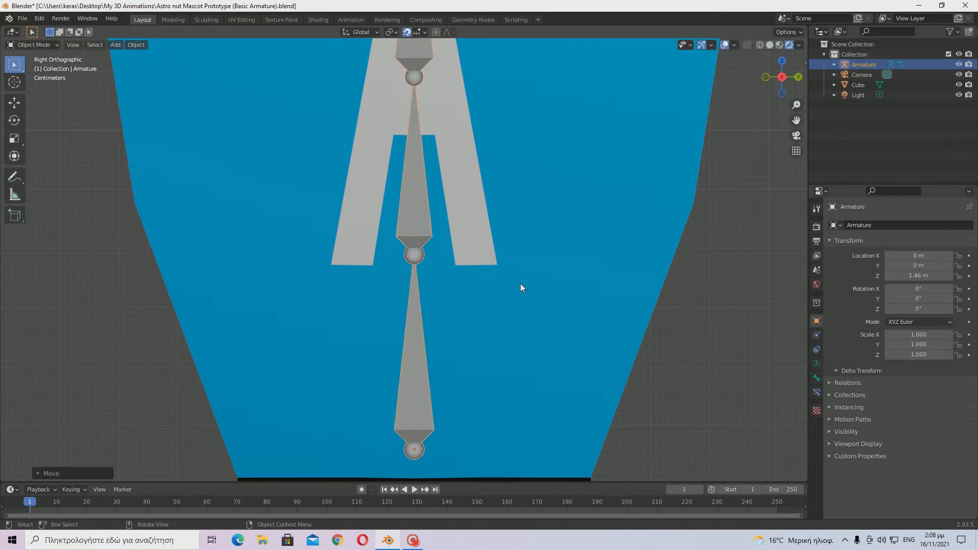
pyautogui.scroll(-3, 521, 284)
pyautogui.scroll(3, 520, 286)
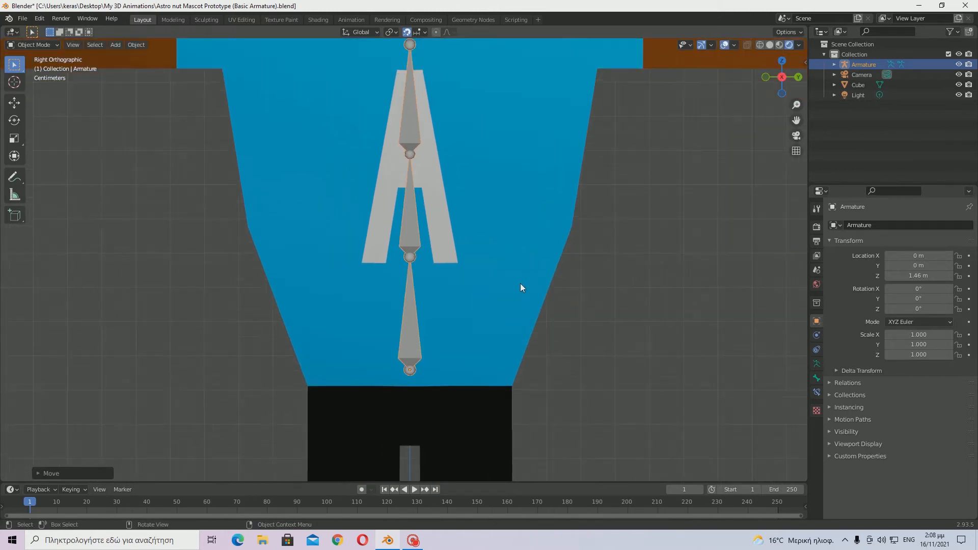
# Try lowering the whole armature another 0.01 m along Z, and undo that move.
pyautogui.press('g')
pyautogui.press('z')
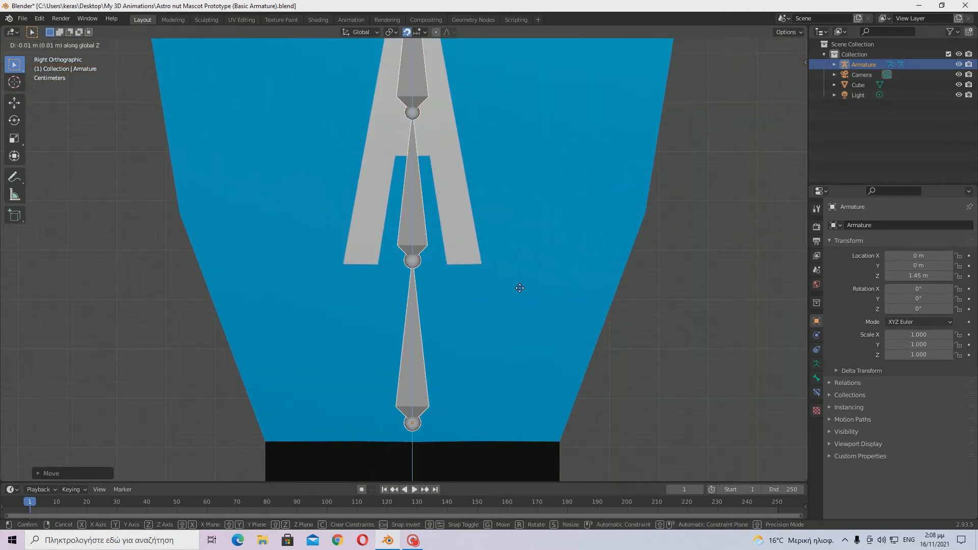
pyautogui.click(519, 287)
pyautogui.scroll(-3, 520, 288)
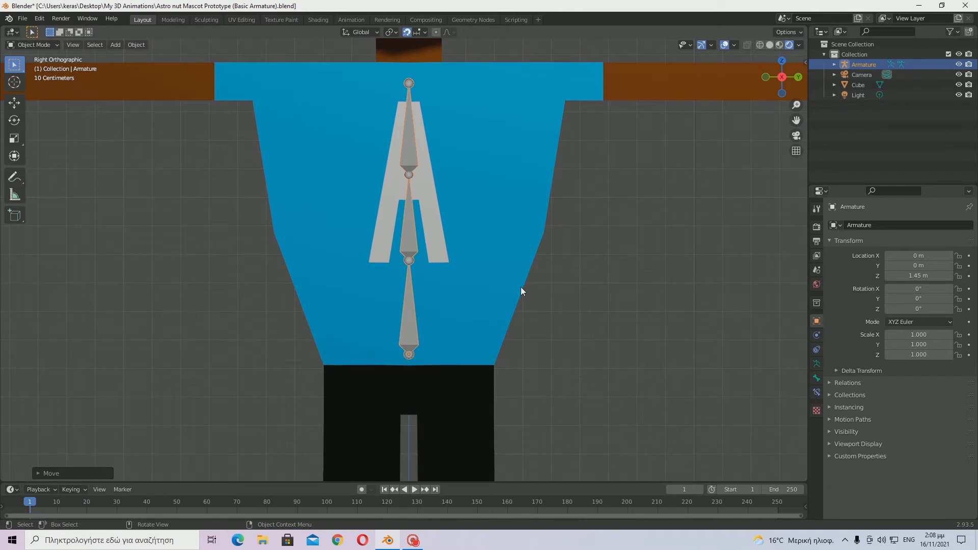
pyautogui.hotkey('ctrl', 'z')
pyautogui.scroll(-3, 516, 280)
pyautogui.scroll(3, 515, 267)
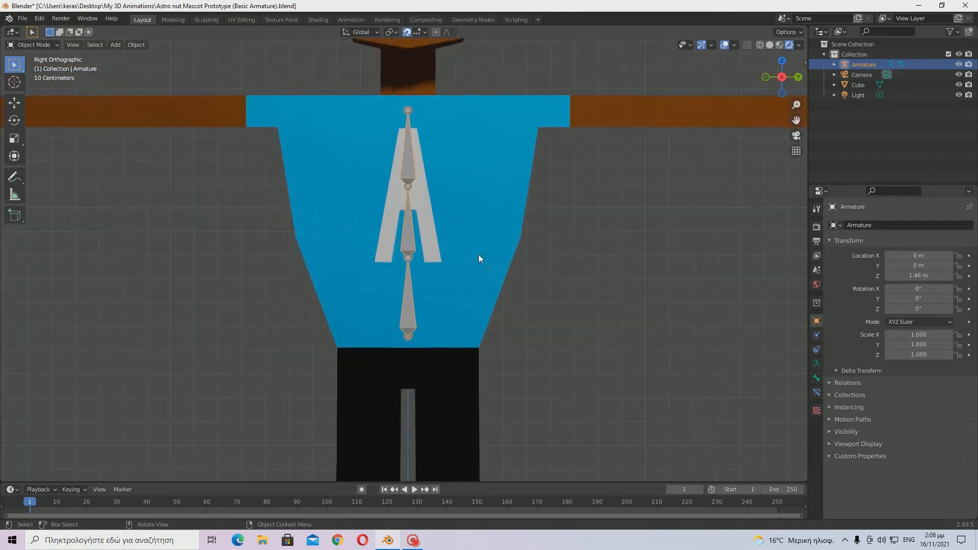
# Try extruding a shoulder bone from the top spine joint 0.5 m along negative Y in Edit Mode, and undo it.
pyautogui.press('Tab')
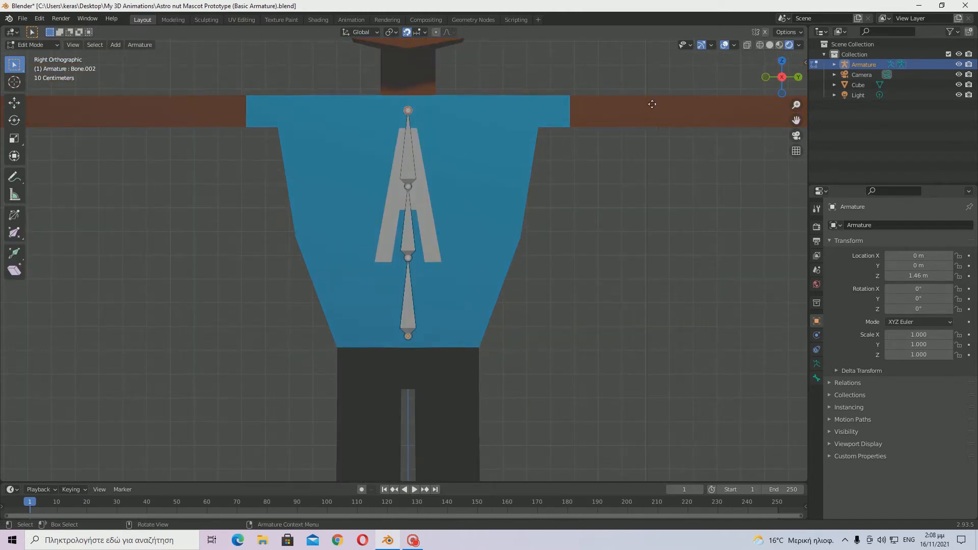
pyautogui.press('e')
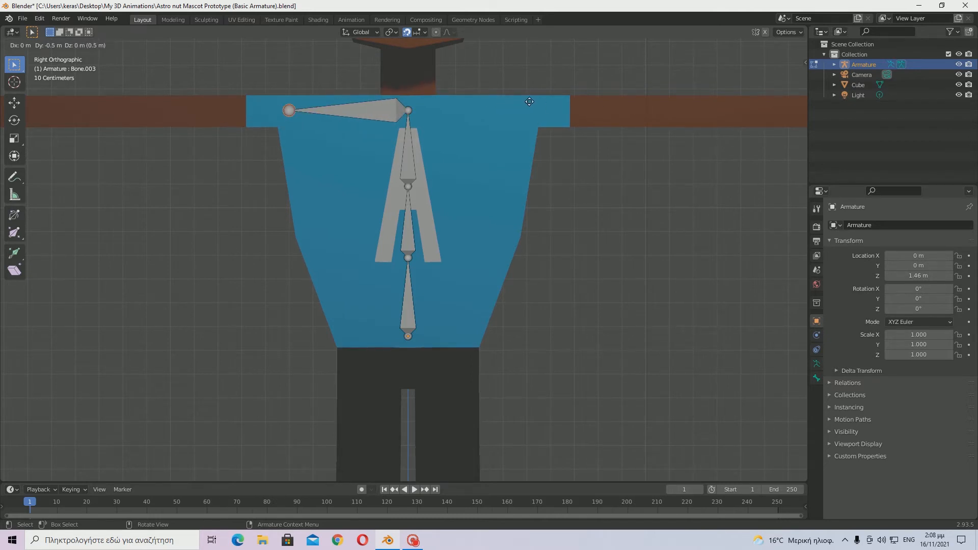
pyautogui.click(529, 101)
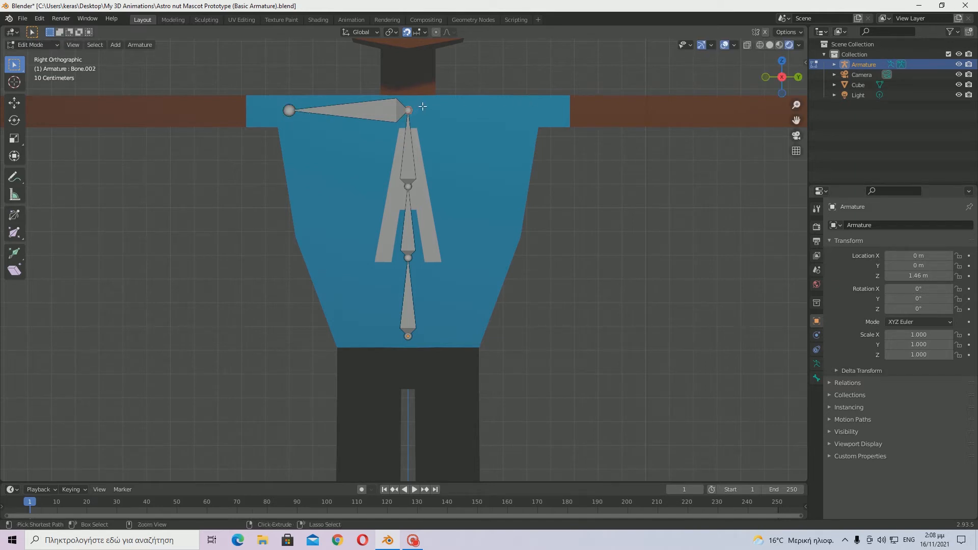
pyautogui.hotkey('ctrl', 'z')
pyautogui.hotkey('ctrl', 'z')
pyautogui.hotkey('ctrl', 'z')
pyautogui.hotkey('ctrl', 'z')
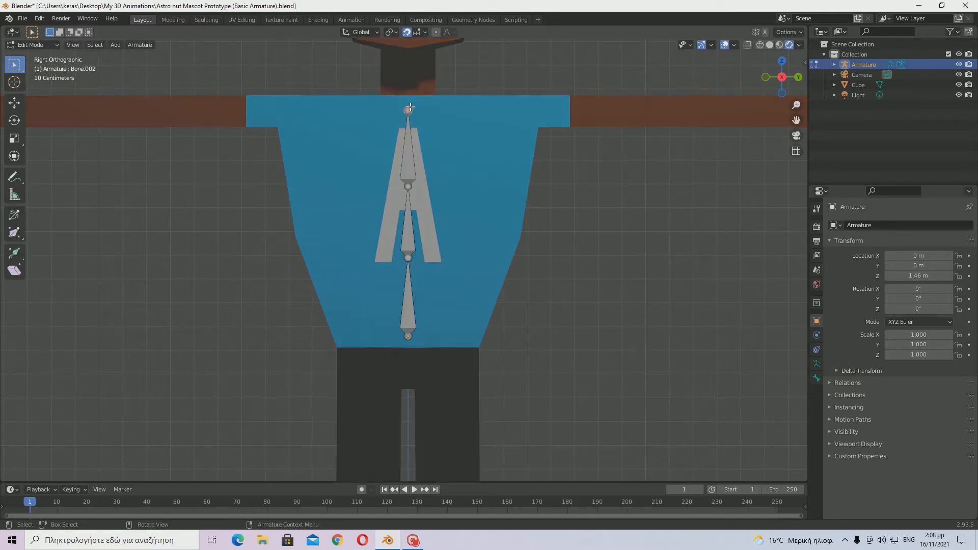
# In Edit Mode, raise the top spine bone's tip 0.04 m along Z, closer to the shirt collar.
pyautogui.press('Tab')
pyautogui.keyDown('shift'); pyautogui.moveTo(457, 124); pyautogui.dragTo(477, 220, button='middle'); pyautogui.keyUp('shift')
pyautogui.scroll(1, 497, 213)
pyautogui.keyDown('shift'); pyautogui.moveTo(537, 187); pyautogui.dragTo(506, 229, button='middle'); pyautogui.keyUp('shift')
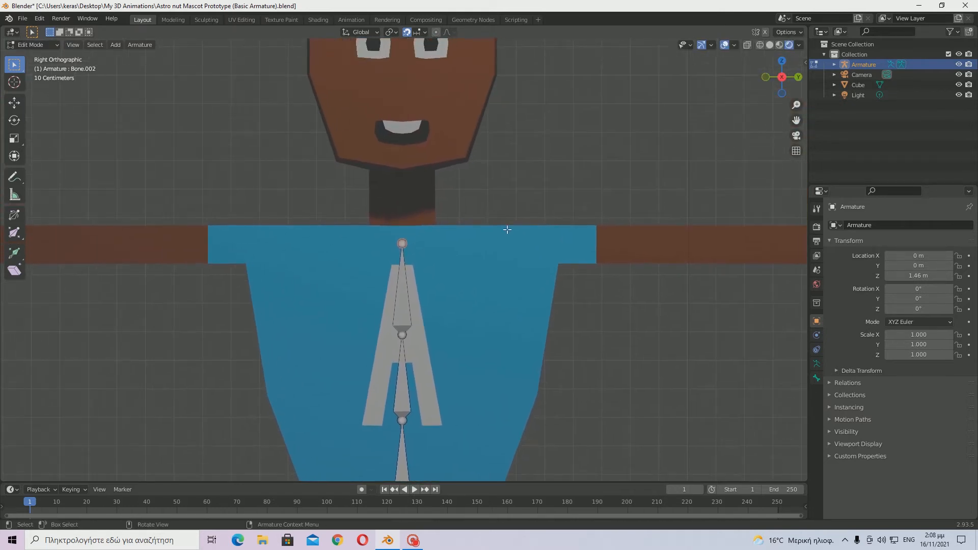
pyautogui.scroll(6, 506, 229)
pyautogui.press('g')
pyautogui.press('z')
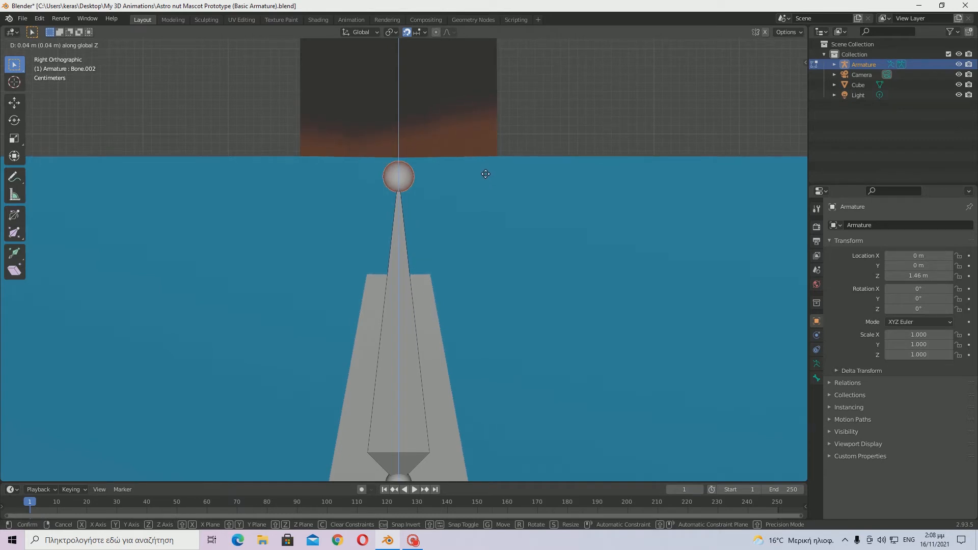
pyautogui.click(484, 173)
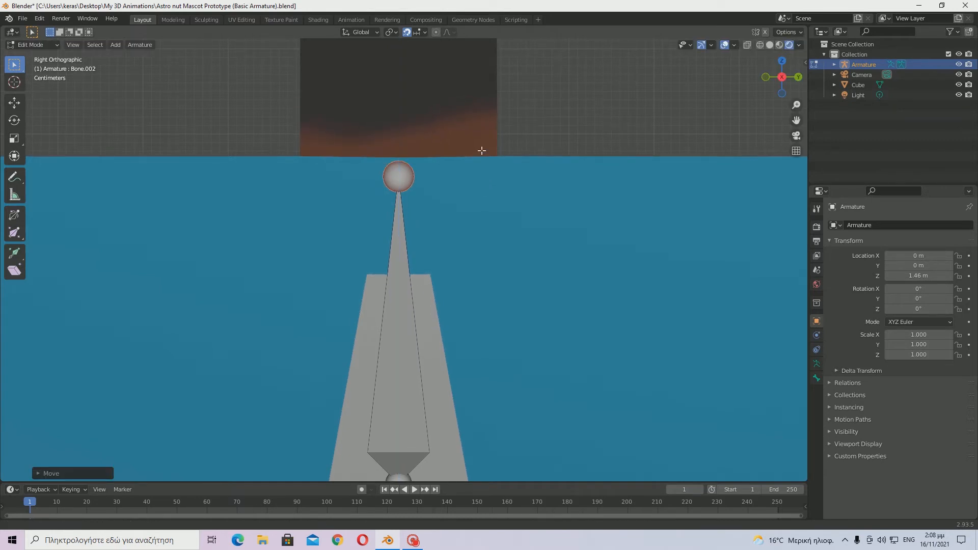
# Fine-tune the top spine bone's tip by moving it 0.003 m up along Z, just under the neck's base.
pyautogui.scroll(2, 497, 240)
pyautogui.scroll(3, 498, 248)
pyautogui.scroll(3, 515, 253)
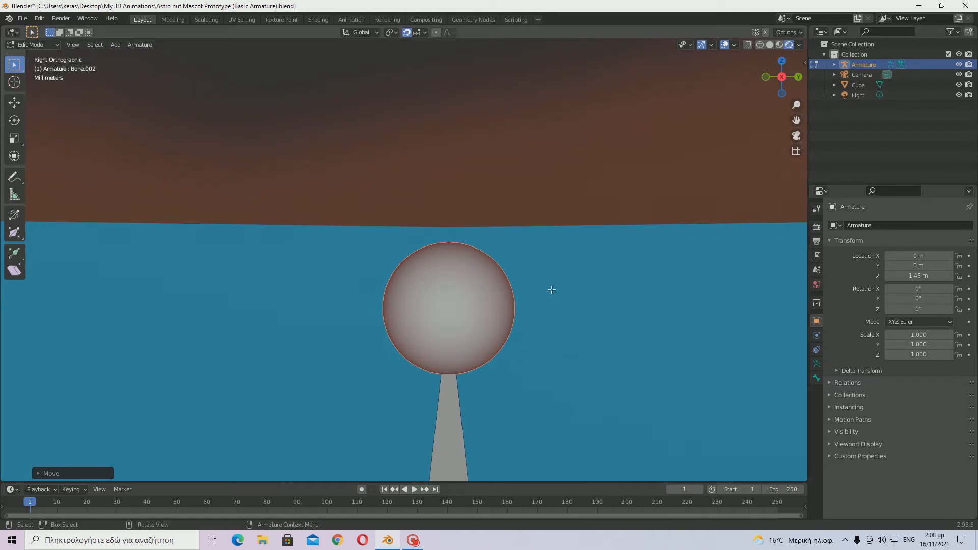
pyautogui.press('g')
pyautogui.press('z')
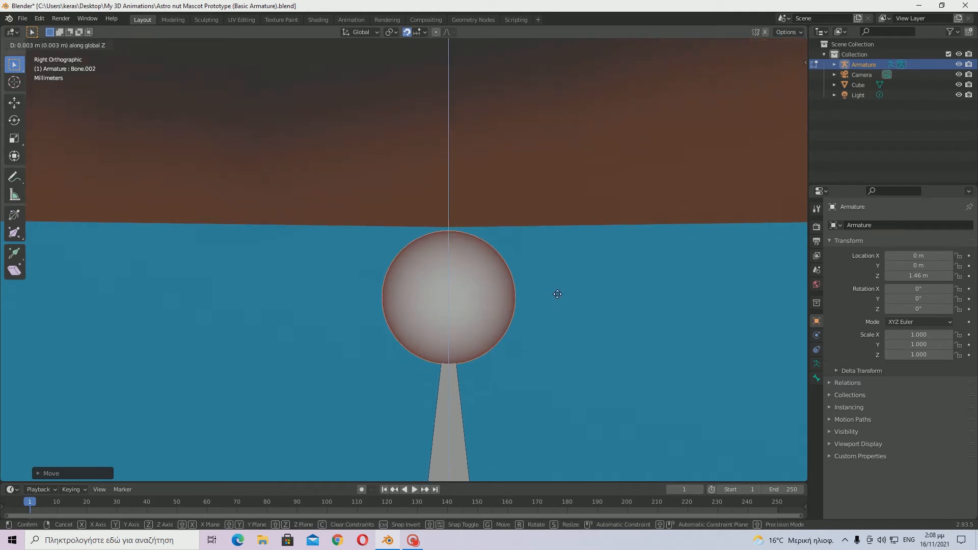
pyautogui.click(558, 292)
pyautogui.scroll(-6, 559, 291)
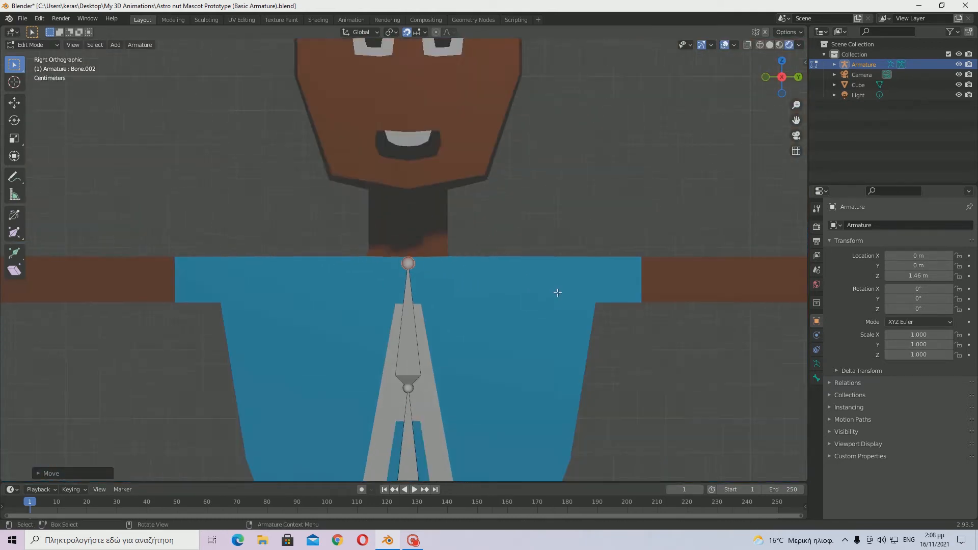
pyautogui.scroll(2, 461, 257)
pyautogui.scroll(-3, 473, 257)
pyautogui.scroll(3, 473, 258)
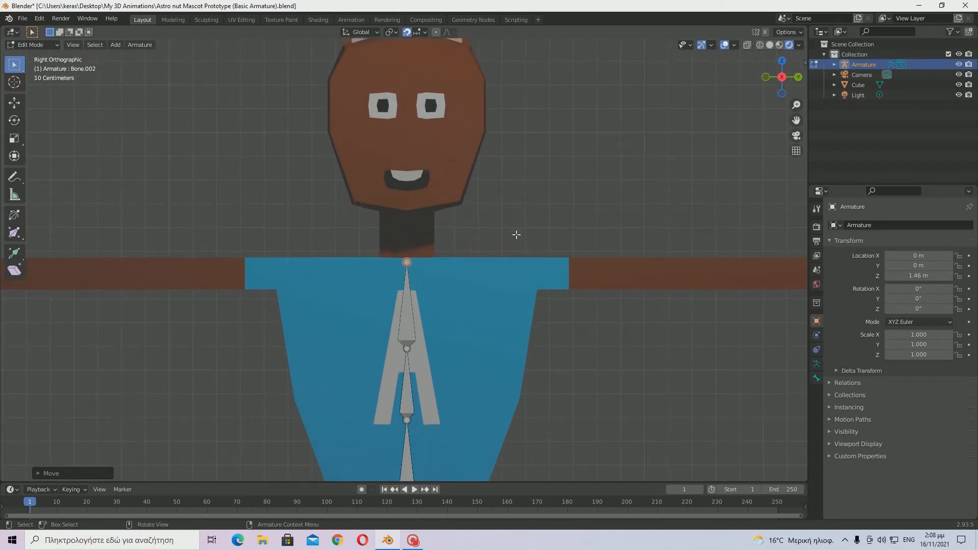
# Extrude a shoulder bone from the top spine joint, -0.5 m in Y and -0.1 m in Z, and shift its tip -0.01 m in Y and 0.04 m in Z.
pyautogui.press('e')
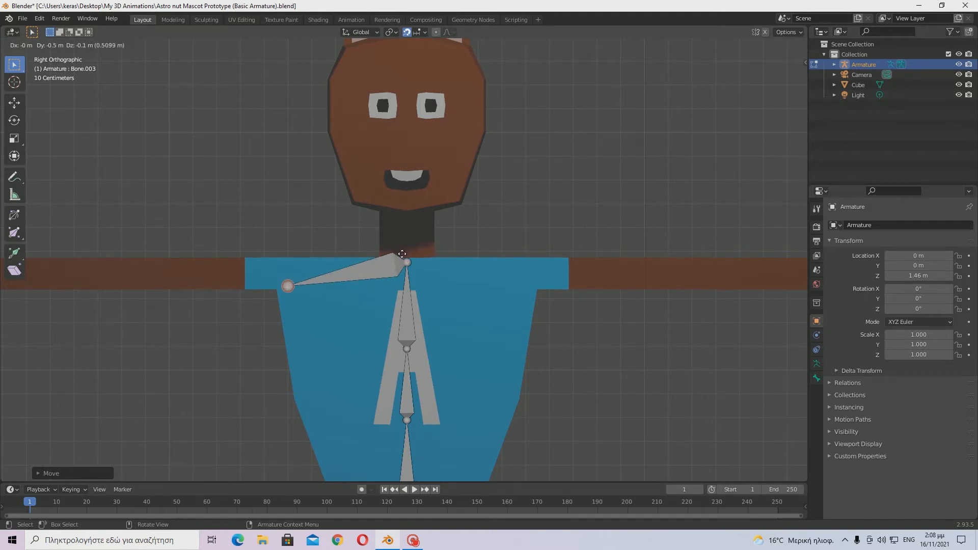
pyautogui.click(402, 254)
pyautogui.scroll(4, 338, 301)
pyautogui.scroll(6, 364, 307)
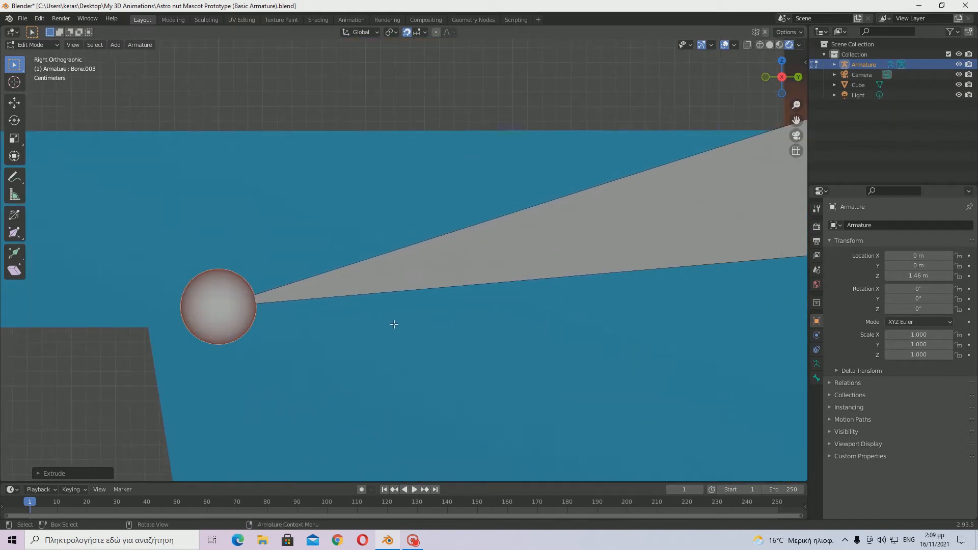
pyautogui.scroll(-3, 393, 321)
pyautogui.press('g')
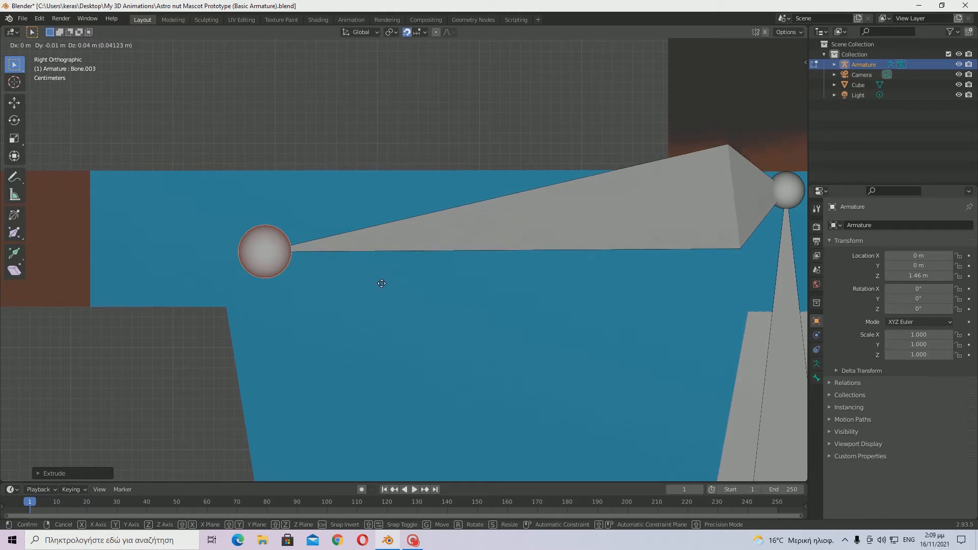
pyautogui.click(381, 281)
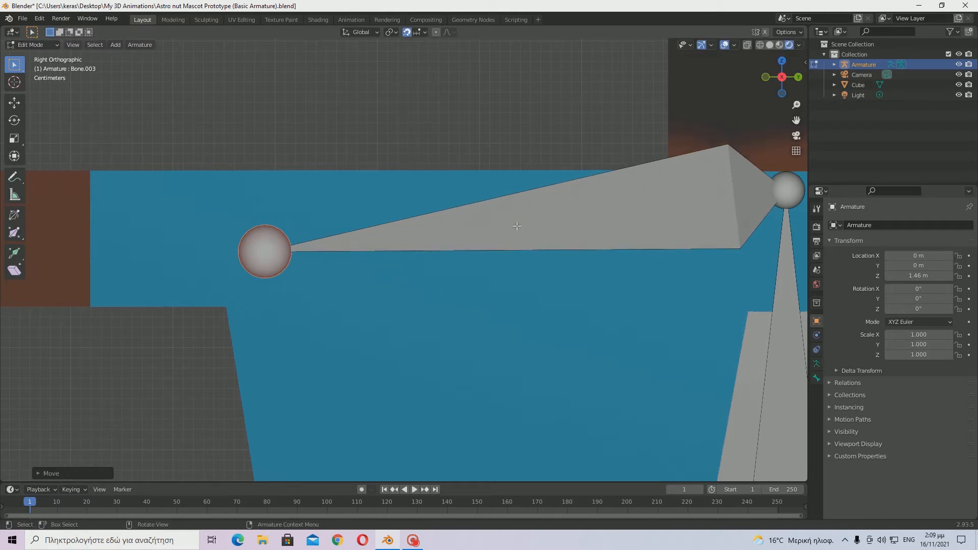
pyautogui.scroll(-5, 532, 226)
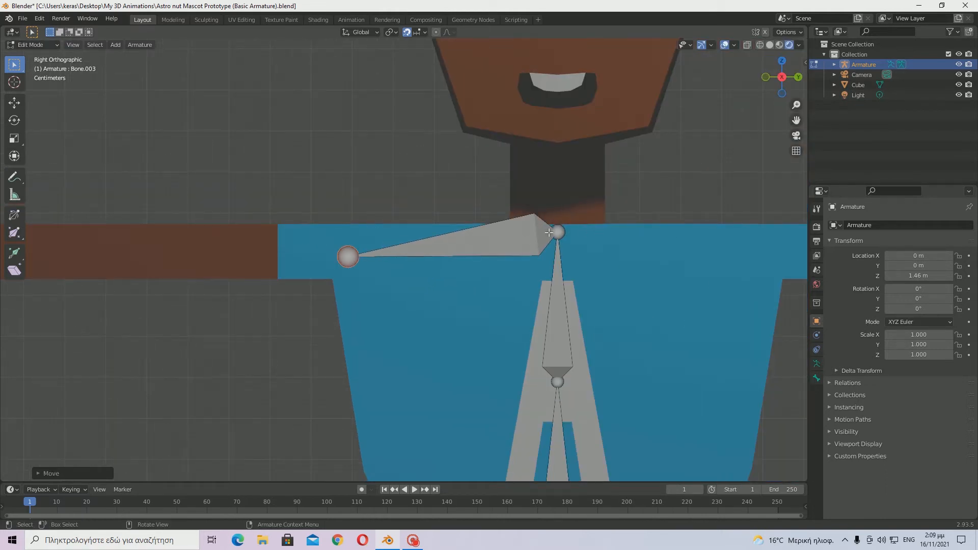
# In the right orthographic view, move the shoulder bone's tip 0.01 m outward along negative Y.
pyautogui.scroll(-4, 548, 233)
pyautogui.moveTo(548, 233); pyautogui.dragTo(616, 232, button='middle')
pyautogui.click(784, 80)
pyautogui.scroll(6, 287, 272)
pyautogui.keyDown('shift'); pyautogui.moveTo(288, 272); pyautogui.dragTo(400, 277, button='middle'); pyautogui.keyUp('shift')
pyautogui.scroll(3, 325, 271)
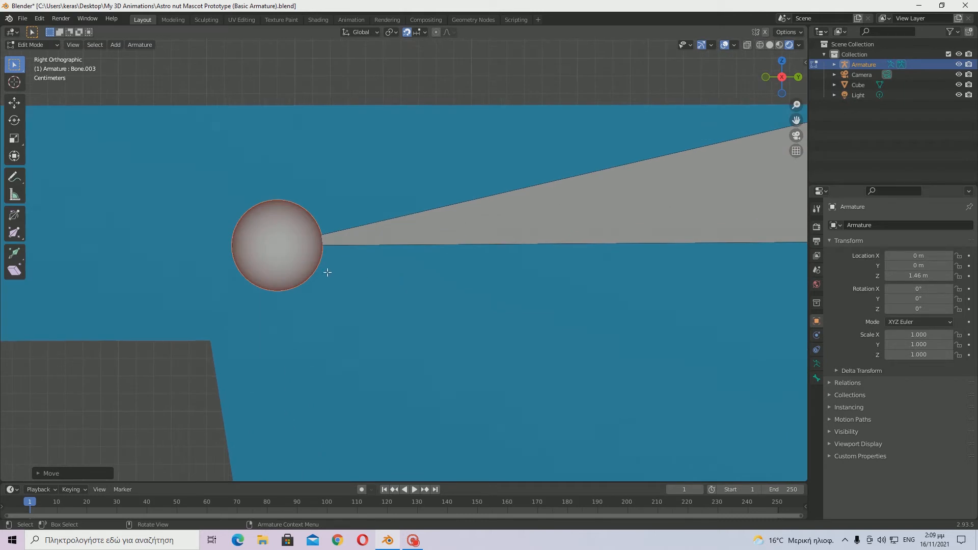
pyautogui.keyDown('shift'); pyautogui.moveTo(326, 270); pyautogui.dragTo(409, 288, button='middle'); pyautogui.keyUp('shift')
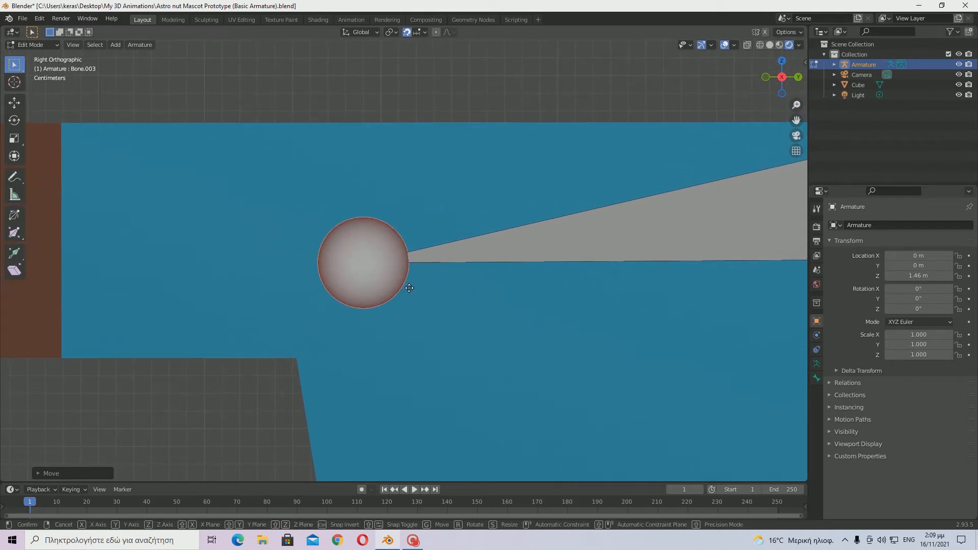
pyautogui.press('g')
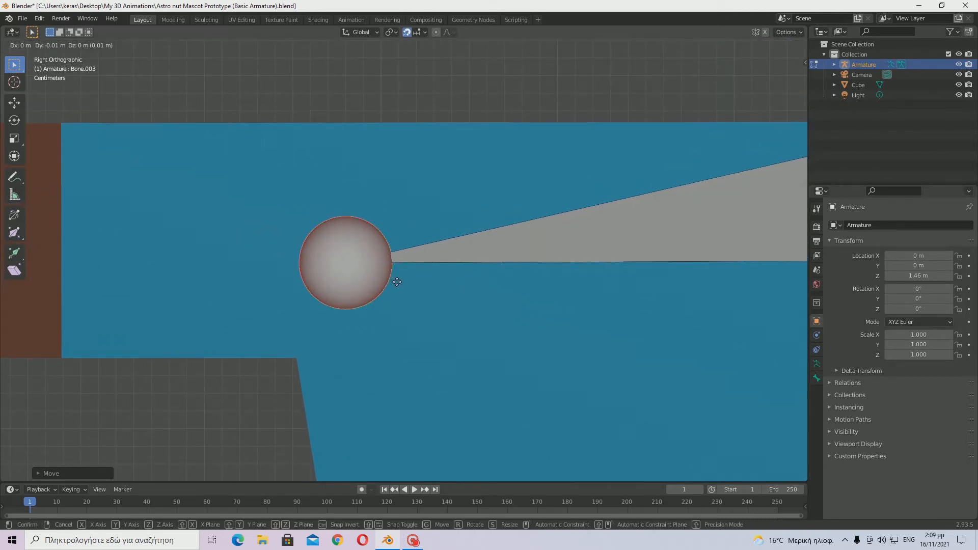
pyautogui.click(397, 281)
pyautogui.hotkey('ctrl', 'z')
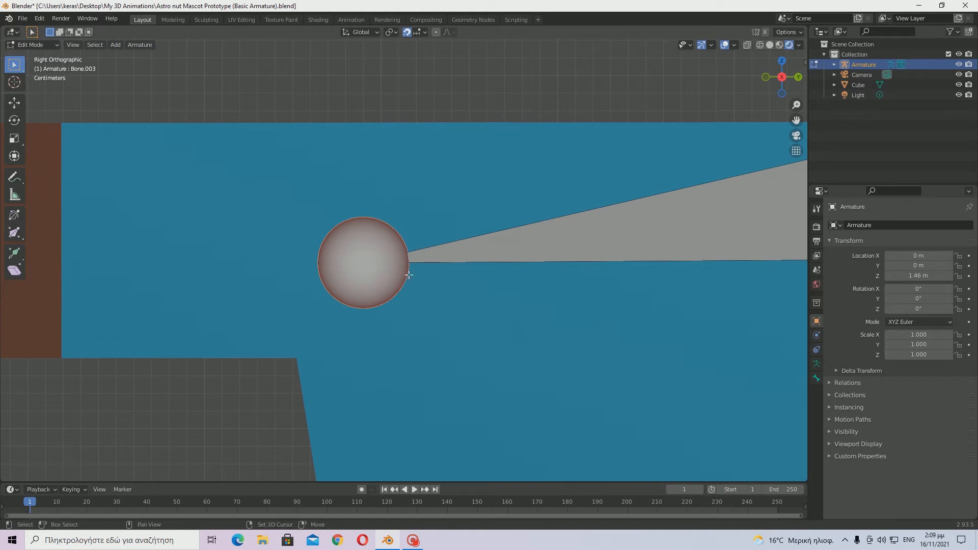
pyautogui.hotkey('ctrl', 'shift', 'z')
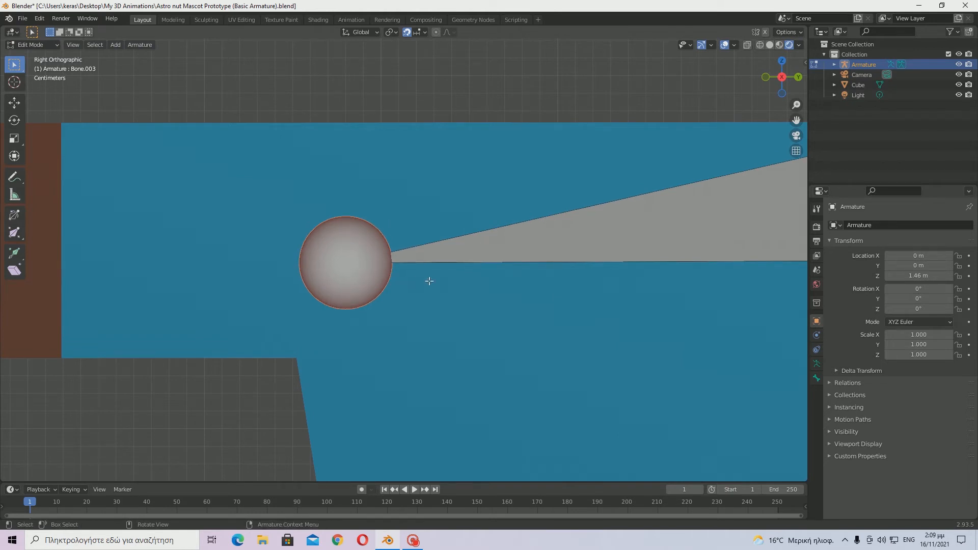
# Extrude an upper-arm bone from the shoulder bone's tip, about 0.51 m outward along negative Y.
pyautogui.scroll(-8, 443, 284)
pyautogui.scroll(6, 464, 286)
pyautogui.scroll(-6, 479, 285)
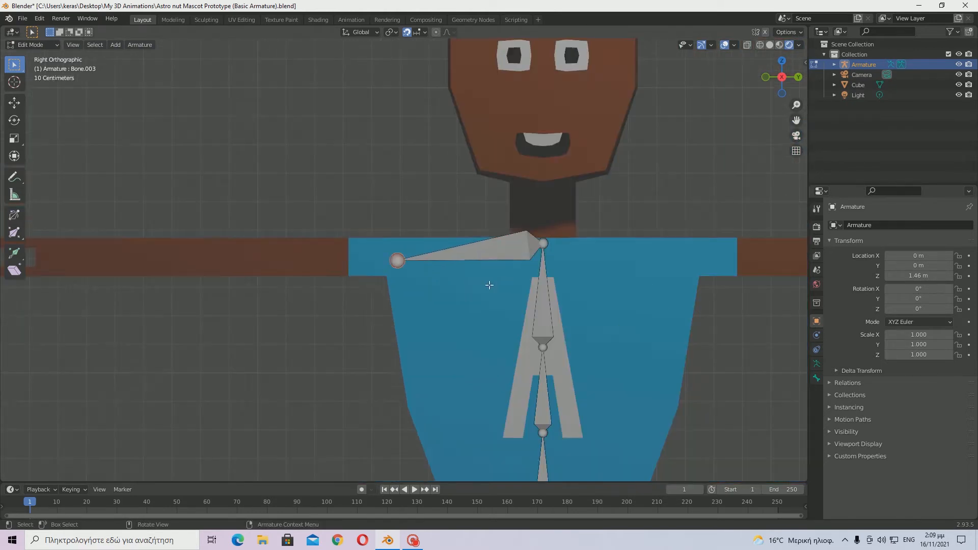
pyautogui.scroll(2, 517, 292)
pyautogui.scroll(-2, 448, 290)
pyautogui.scroll(2, 509, 278)
pyautogui.keyDown('shift'); pyautogui.moveTo(415, 288); pyautogui.dragTo(590, 293, button='middle'); pyautogui.keyUp('shift')
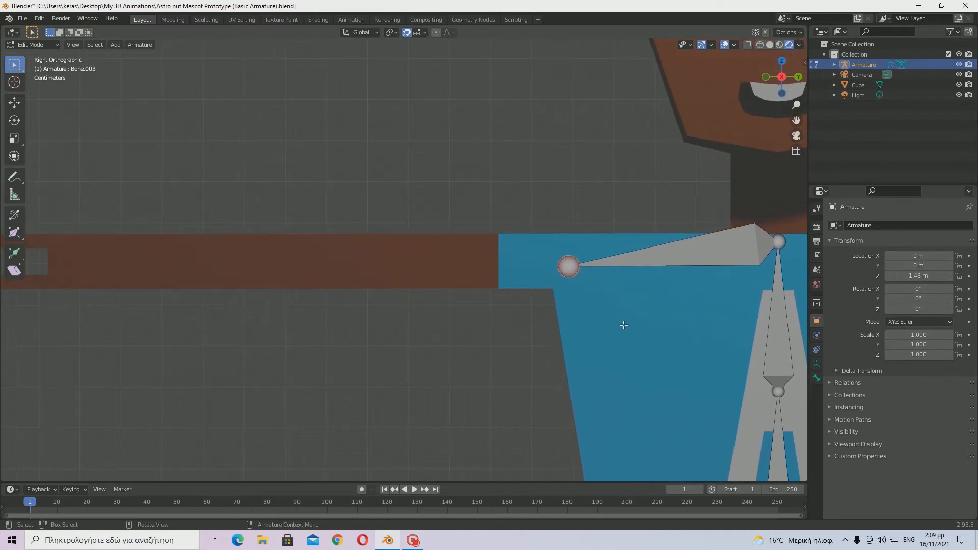
pyautogui.scroll(2, 552, 291)
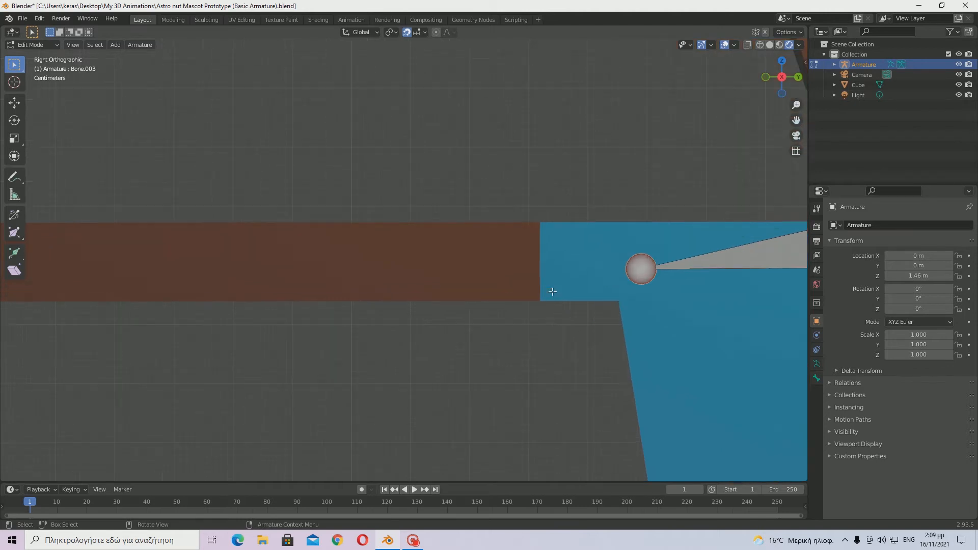
pyautogui.press('e')
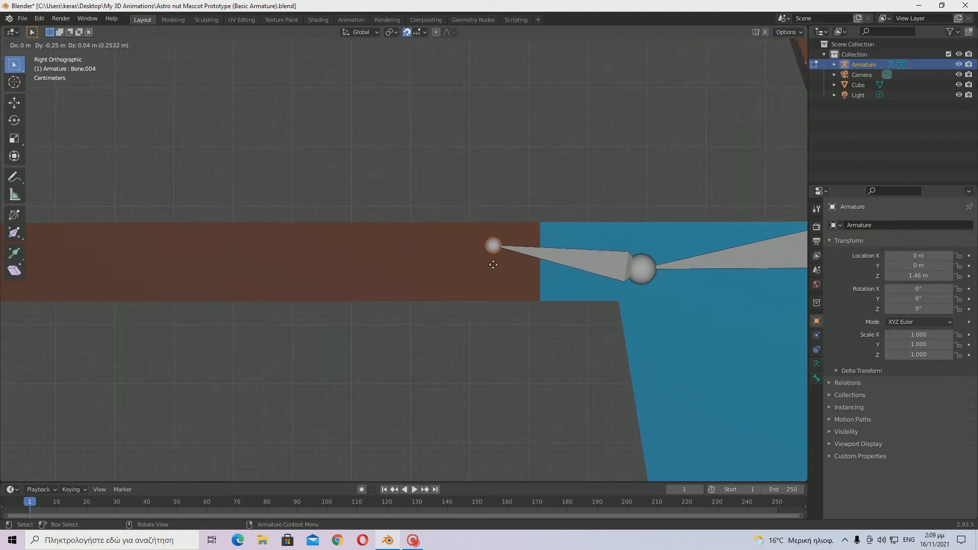
pyautogui.press('y')
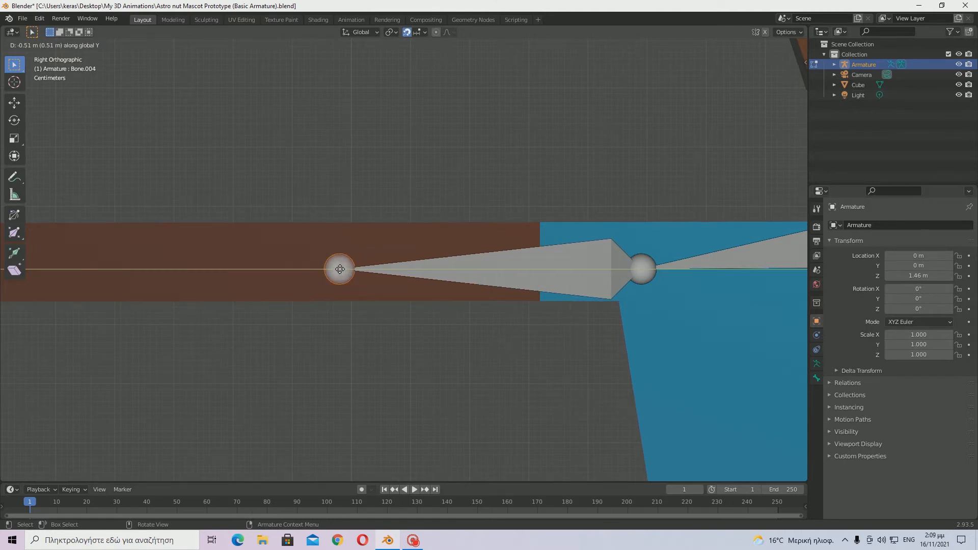
pyautogui.click(340, 269)
# Examine the arm mesh's edge loops around the upper-arm bone's tip in the character mesh.
pyautogui.moveTo(340, 269); pyautogui.dragTo(294, 357, button='middle')
pyautogui.press('Tab')
pyautogui.click(336, 357)
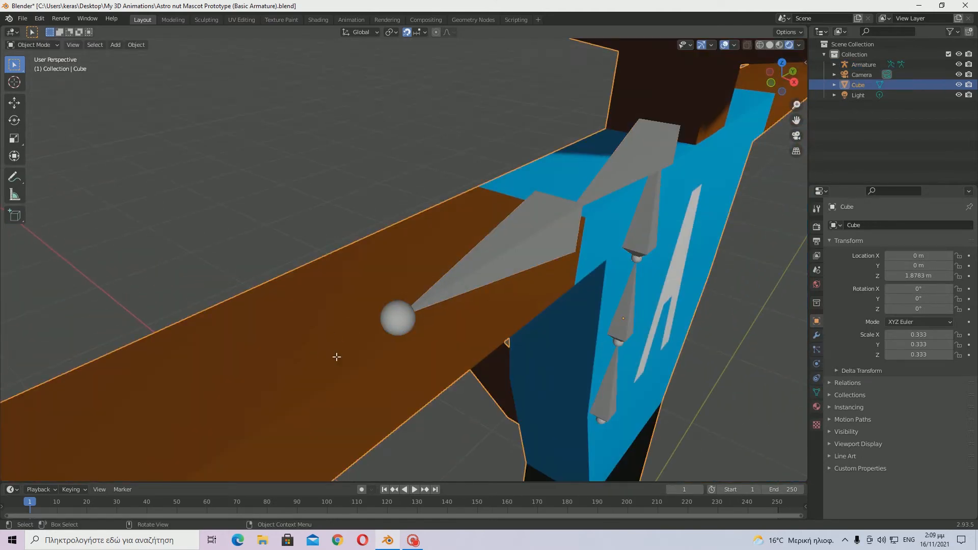
pyautogui.press('Tab')
pyautogui.moveTo(367, 364); pyautogui.dragTo(241, 332, button='middle')
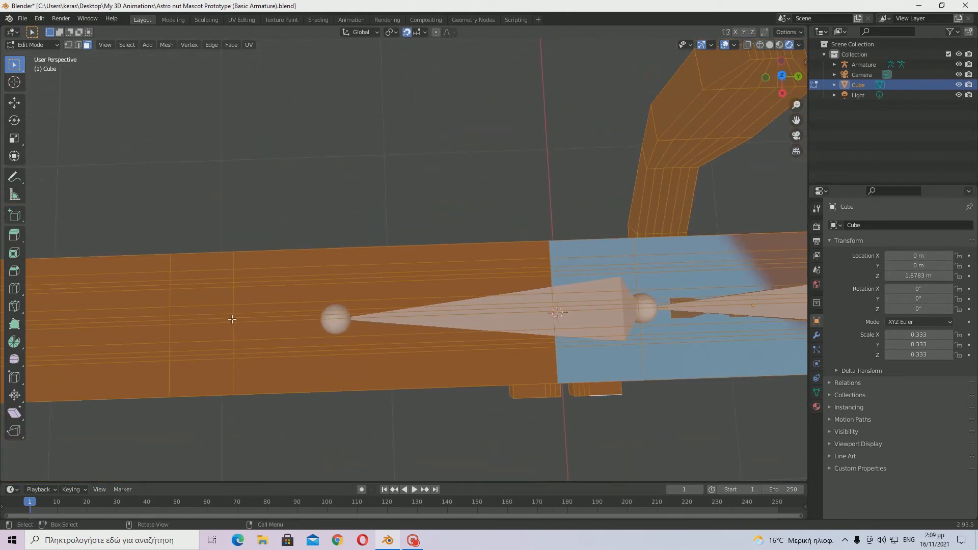
pyautogui.press('Tab')
pyautogui.scroll(-6, 268, 316)
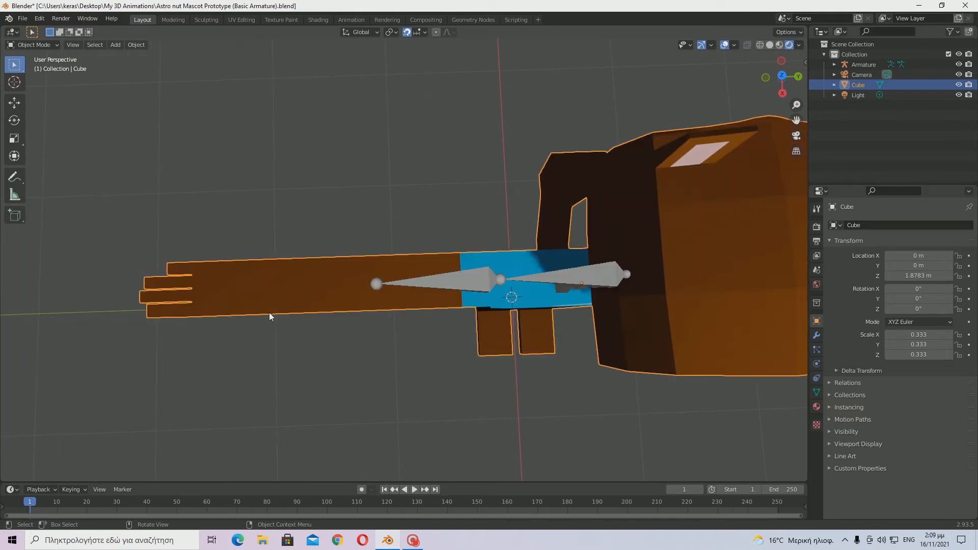
# In the right orthographic view, move the whole upper-arm bone slightly up along Z onto the arm's centre line.
pyautogui.click(448, 286)
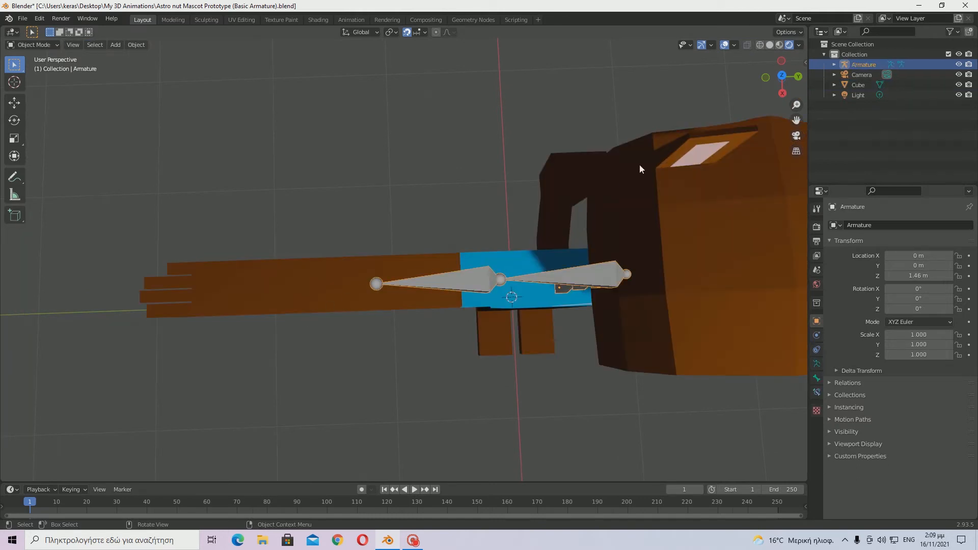
pyautogui.click(782, 94)
pyautogui.press('Tab')
pyautogui.scroll(5, 495, 225)
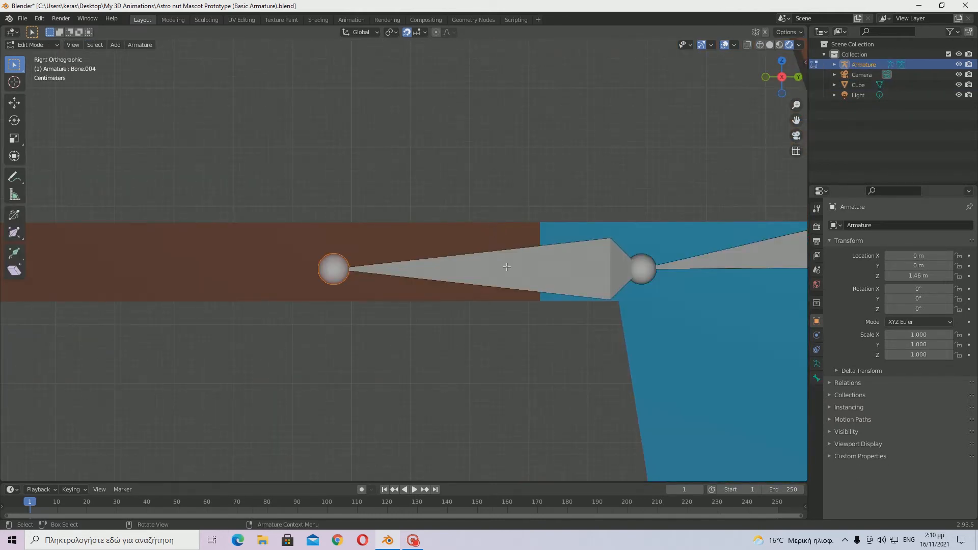
pyautogui.click(510, 275)
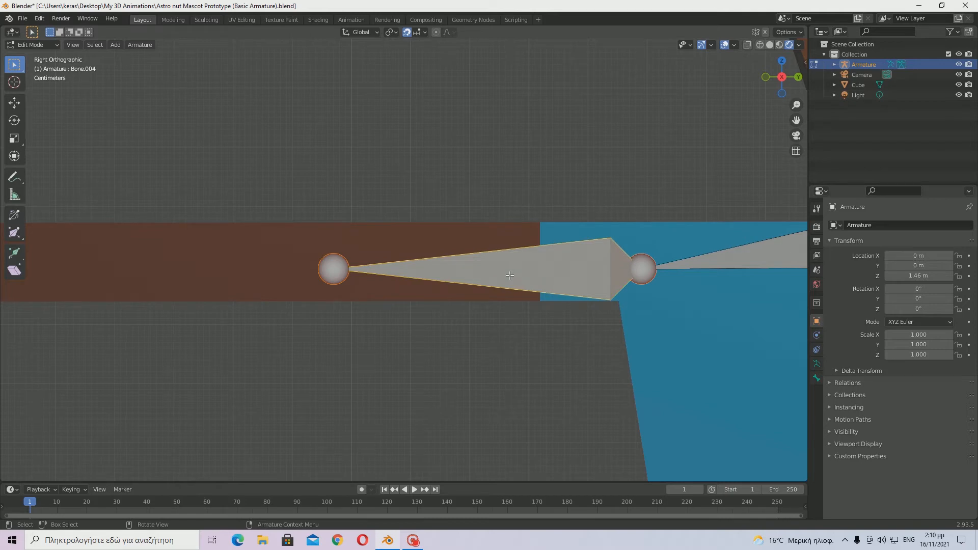
pyautogui.press('g')
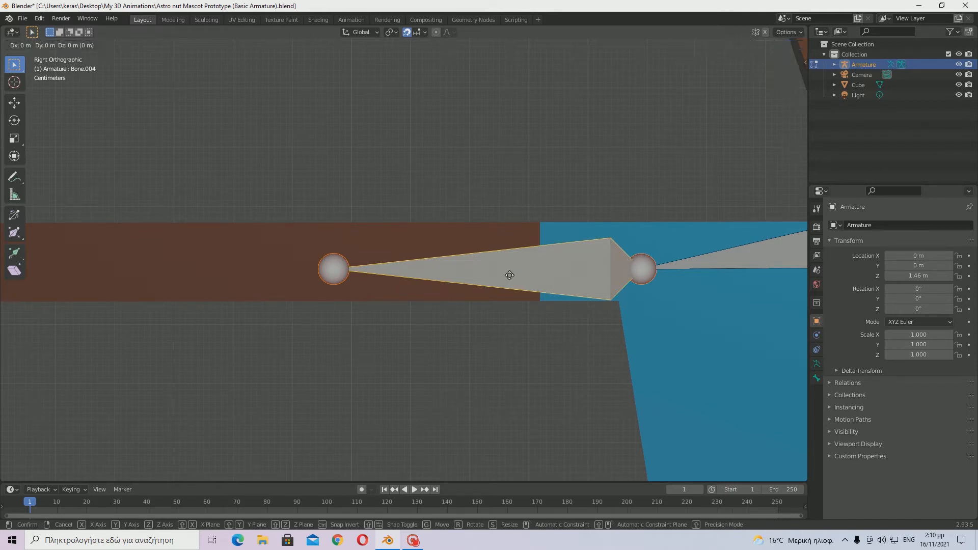
pyautogui.click(510, 270)
# Move the upper-arm bone's tip farther outward along negative Y and compare it with the mesh's elbow edge loops.
pyautogui.press('Tab')
pyautogui.press('Tab')
pyautogui.click(341, 267)
pyautogui.press('g')
pyautogui.press('z')
pyautogui.press('y')
pyautogui.click(286, 267)
pyautogui.press('Tab')
pyautogui.click(198, 258)
pyautogui.press('Tab')
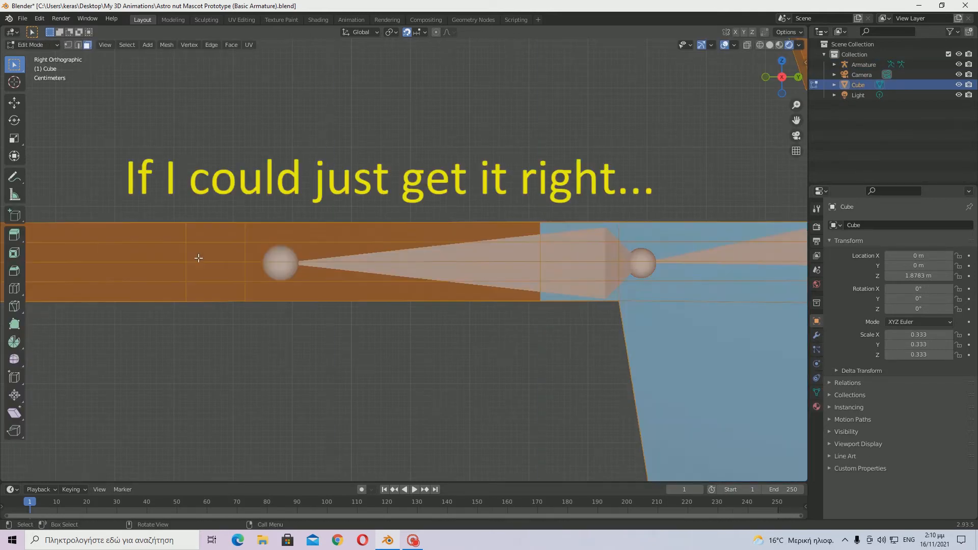
# Shift the upper-arm bone's tip farther outward, close to the nearest elbow edge loop, and check it against the mesh.
pyautogui.press('Tab')
pyautogui.click(306, 264)
pyautogui.press('Tab')
pyautogui.press('Tab')
pyautogui.click(200, 260)
pyautogui.press('Tab')
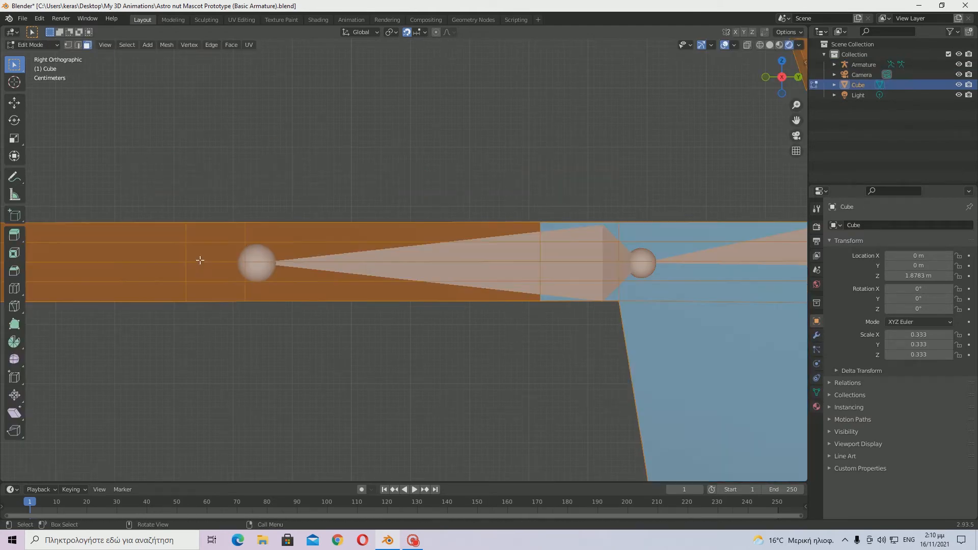
pyautogui.press('Tab')
# Return to editing the armature and select the upper-arm bone.
pyautogui.moveTo(298, 234); pyautogui.dragTo(251, 270, button='middle')
pyautogui.click(452, 255)
pyautogui.scroll(-5, 371, 261)
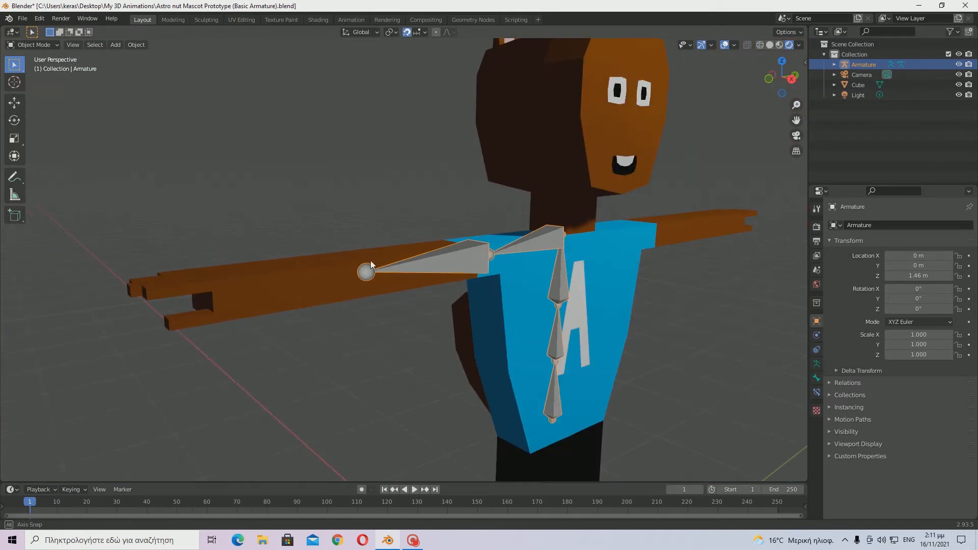
pyautogui.moveTo(438, 278); pyautogui.dragTo(395, 259, button='middle')
pyautogui.press('Tab')
pyautogui.click(399, 276)
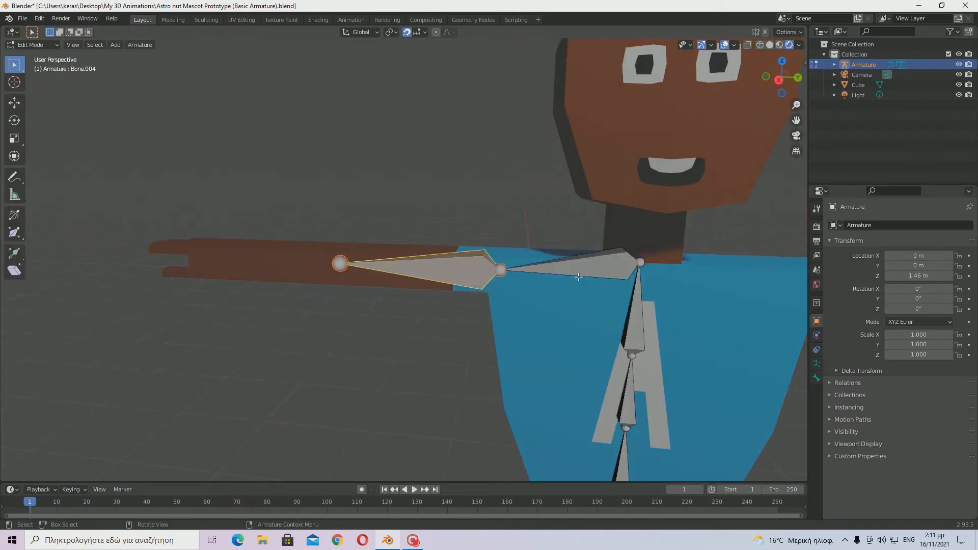
pyautogui.moveTo(491, 285); pyautogui.dragTo(502, 272, button='middle')
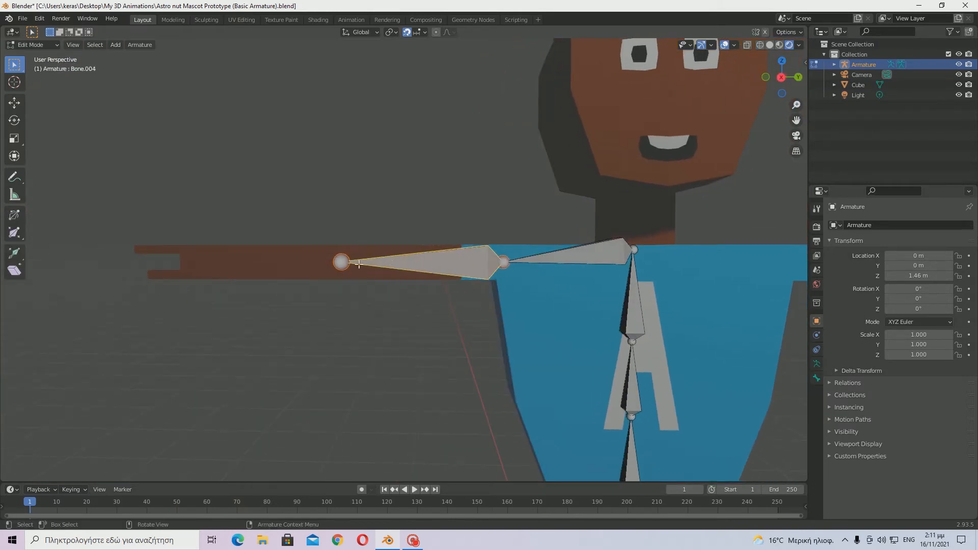
pyautogui.click(360, 313)
pyautogui.click(347, 262)
pyautogui.press('e')
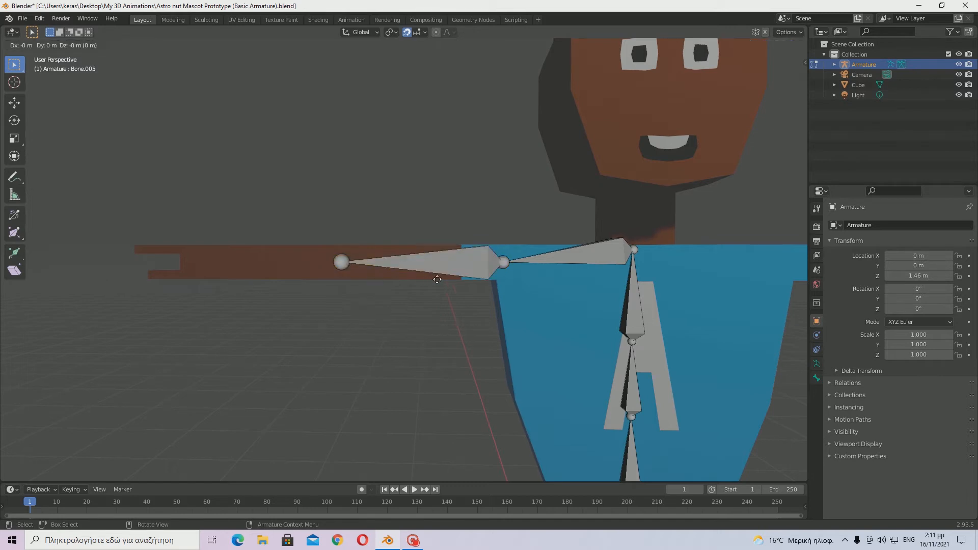
pyautogui.click(226, 264)
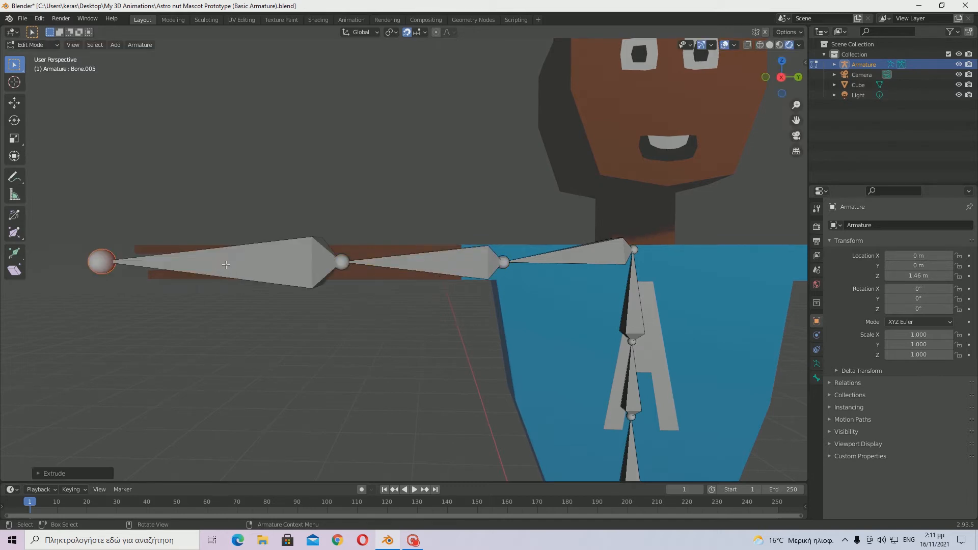
pyautogui.click(290, 264)
pyautogui.moveTo(309, 262); pyautogui.dragTo(354, 261, button='middle')
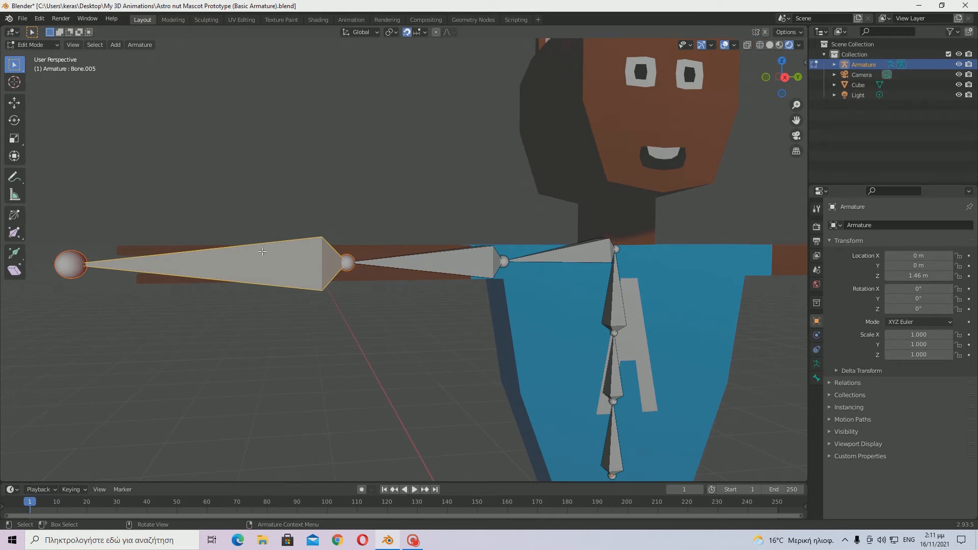
pyautogui.hotkey('ctrl', 'z')
pyautogui.hotkey('ctrl', 'z')
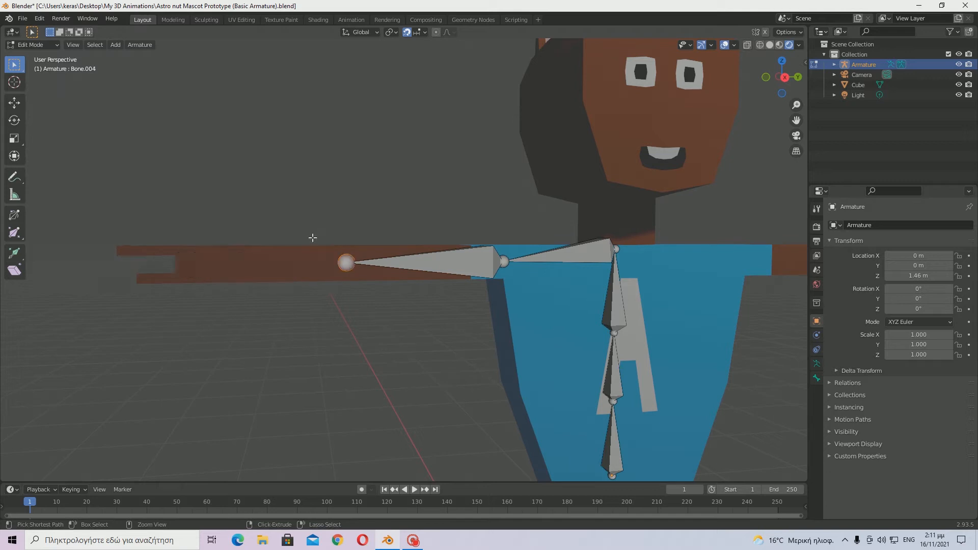
pyautogui.click(352, 268)
pyautogui.press('g')
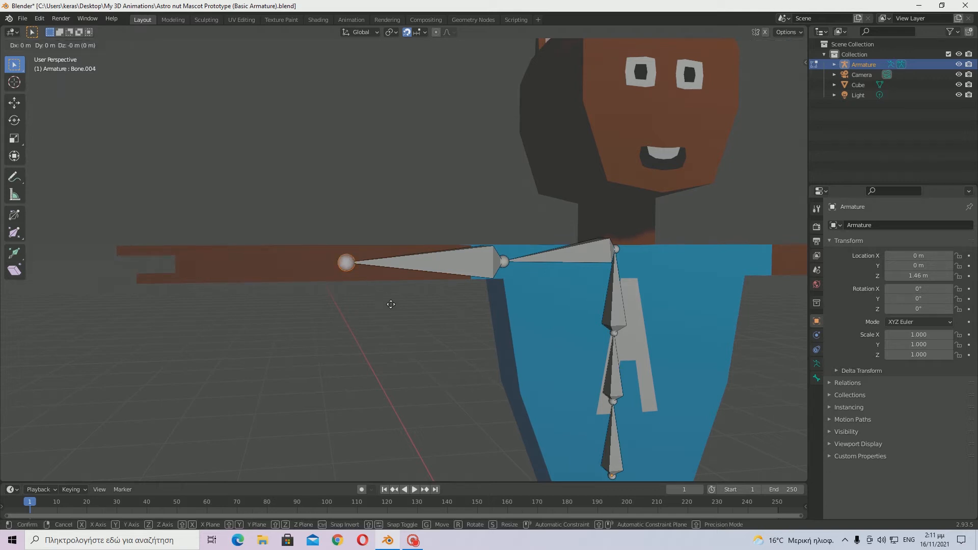
pyautogui.rightClick(381, 193)
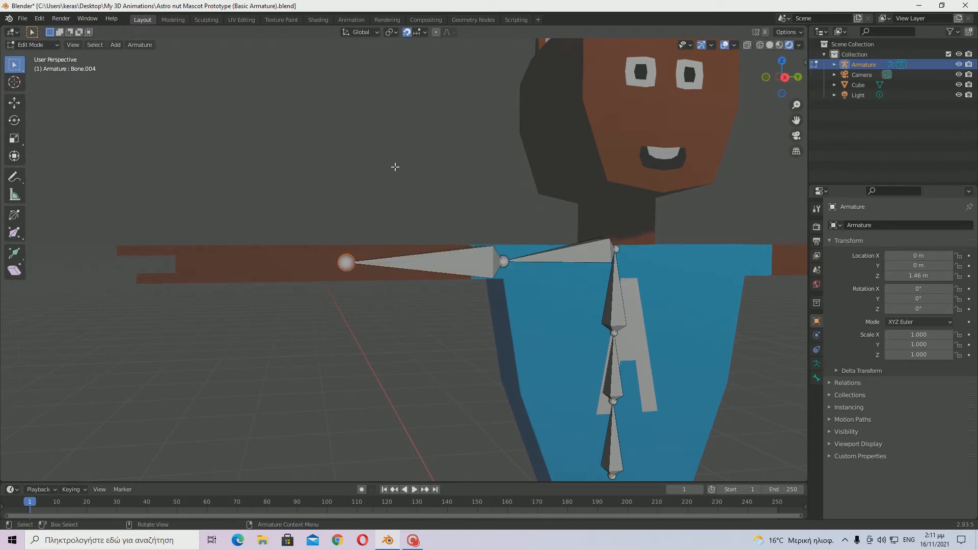
# In the right orthographic view, extrude a forearm bone from the upper-arm bone's tip, about 0.56 m outward along negative Y.
pyautogui.moveTo(394, 167); pyautogui.dragTo(360, 179, button='middle')
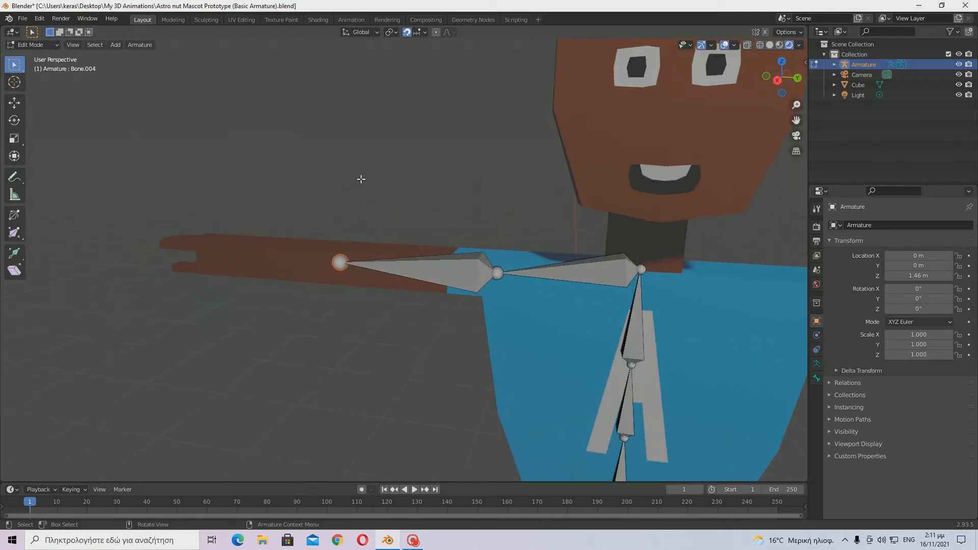
pyautogui.click(777, 81)
pyautogui.scroll(8, 393, 246)
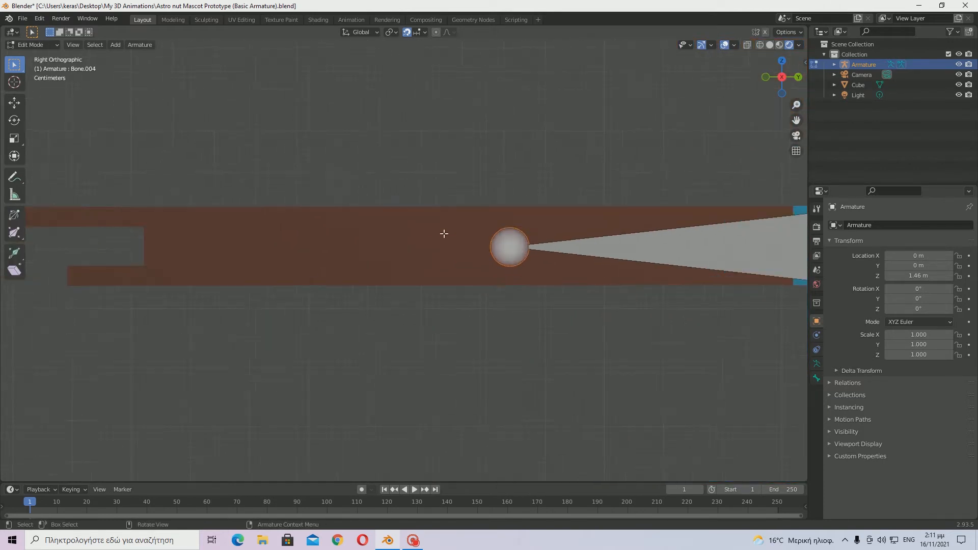
pyautogui.press('r')
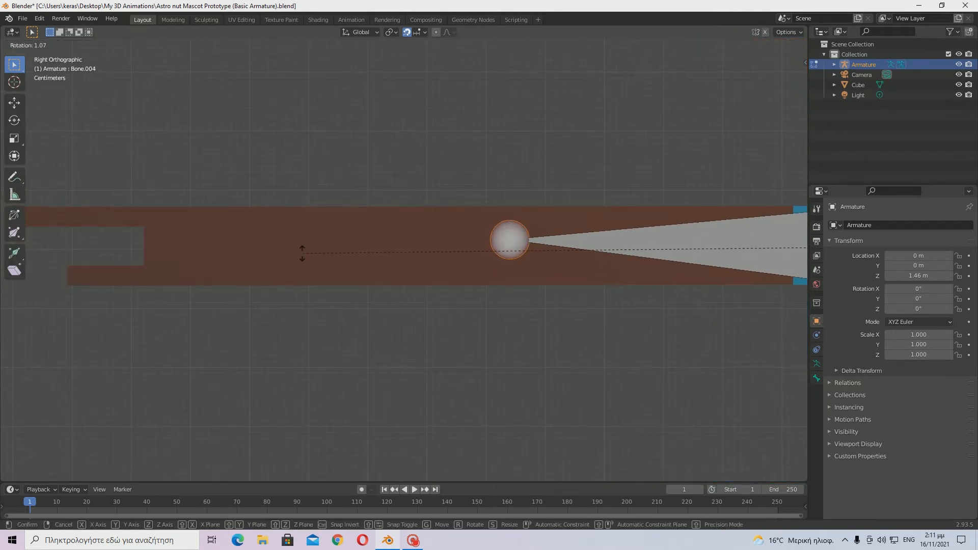
pyautogui.rightClick(445, 302)
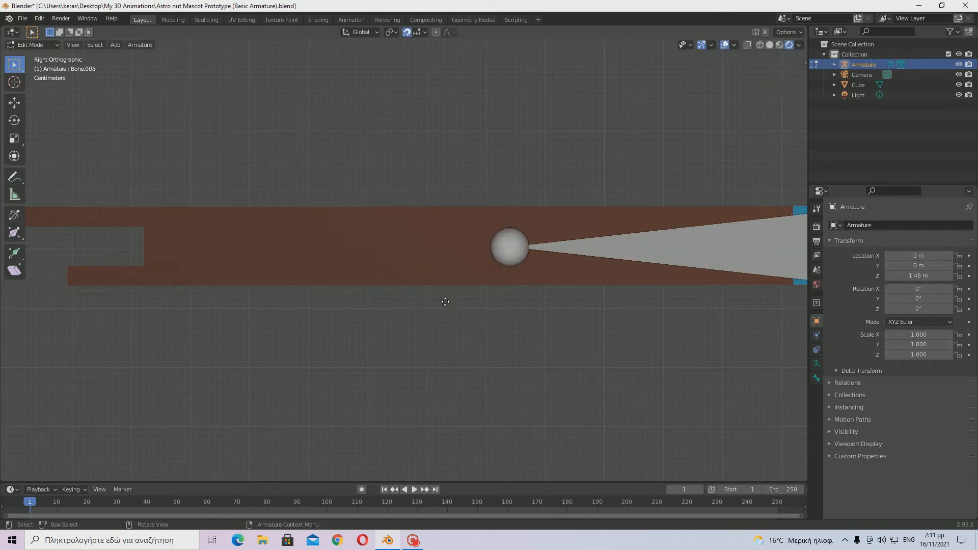
pyautogui.press('e')
pyautogui.press('y')
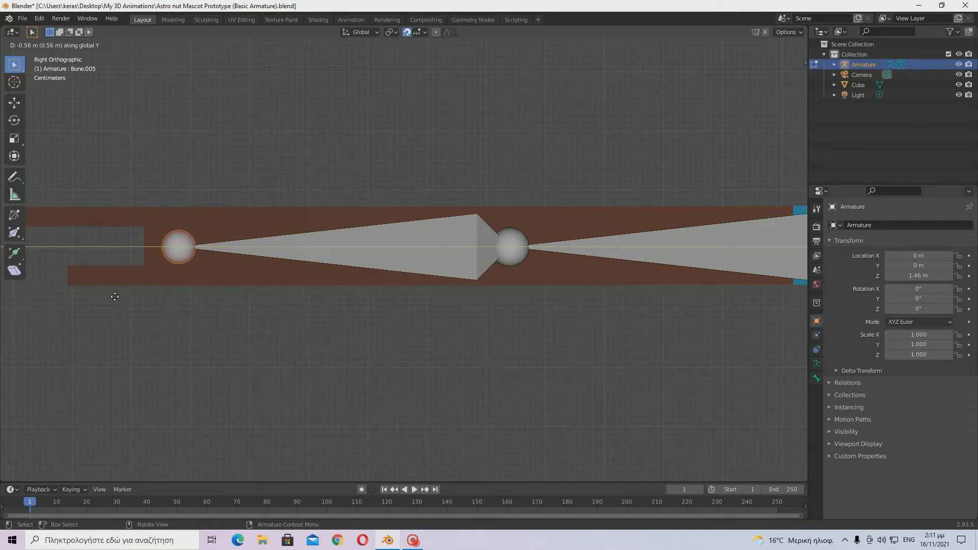
pyautogui.click(115, 296)
pyautogui.click(314, 321)
# Move the forearm bone's tip 0.01 m outward along negative Y, closer to the gap between the fingers and thumb.
pyautogui.scroll(-5, 316, 322)
pyautogui.moveTo(317, 321)
pyautogui.mouseDown(button='middle')
pyautogui.moveTo(411, 390)
pyautogui.moveTo(353, 392)
pyautogui.moveTo(303, 448)
pyautogui.moveTo(328, 438)
pyautogui.moveTo(302, 374)
pyautogui.moveTo(333, 315)
pyautogui.mouseUp(button='middle')
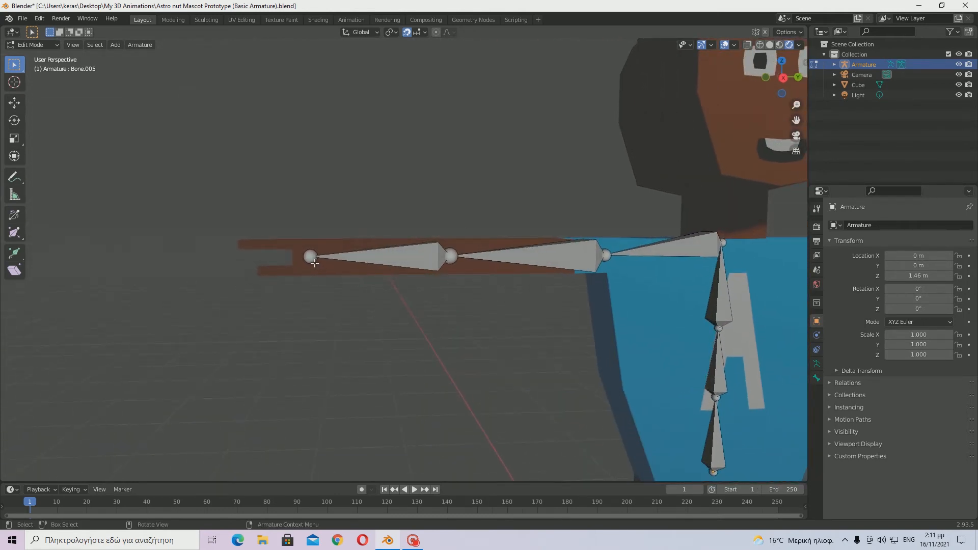
pyautogui.click(784, 79)
pyautogui.scroll(6, 366, 267)
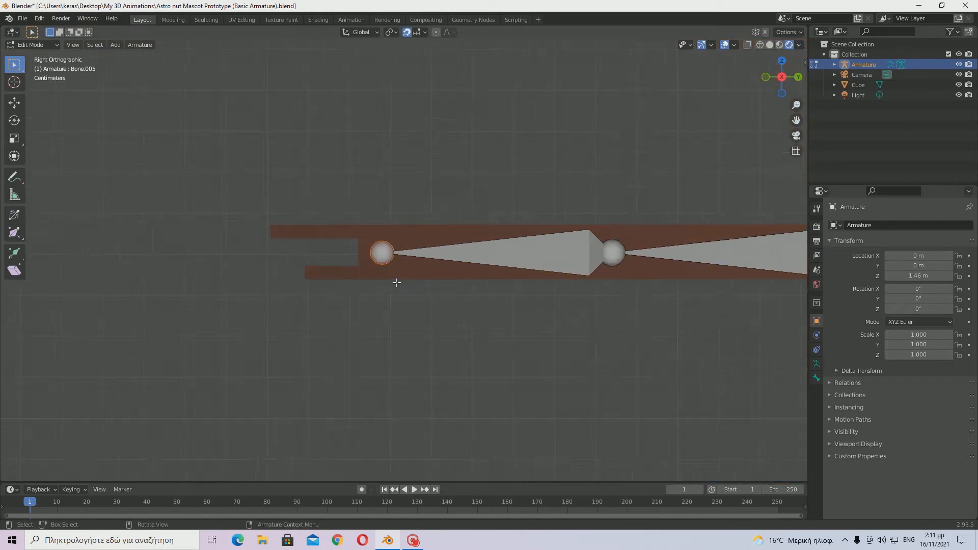
pyautogui.scroll(1, 475, 291)
pyautogui.press('g')
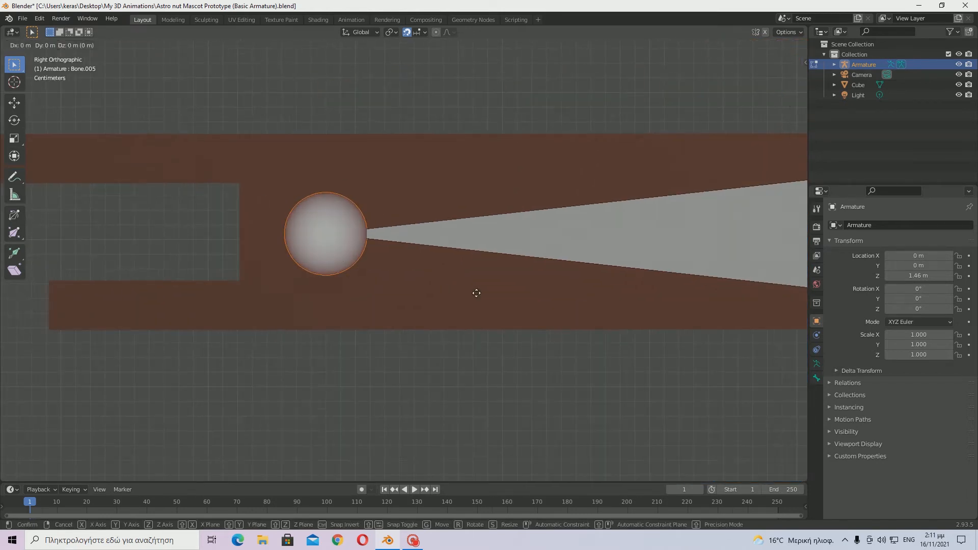
pyautogui.press('y')
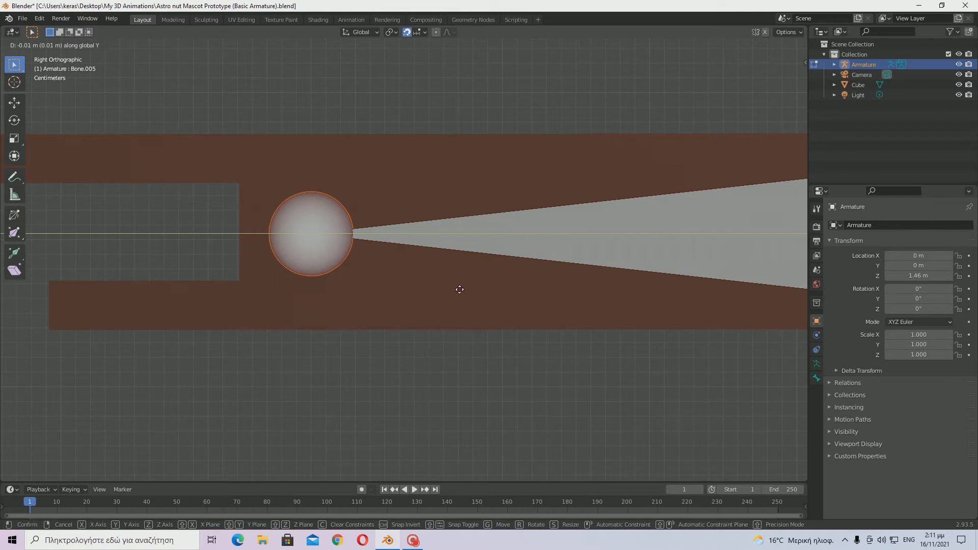
pyautogui.click(458, 289)
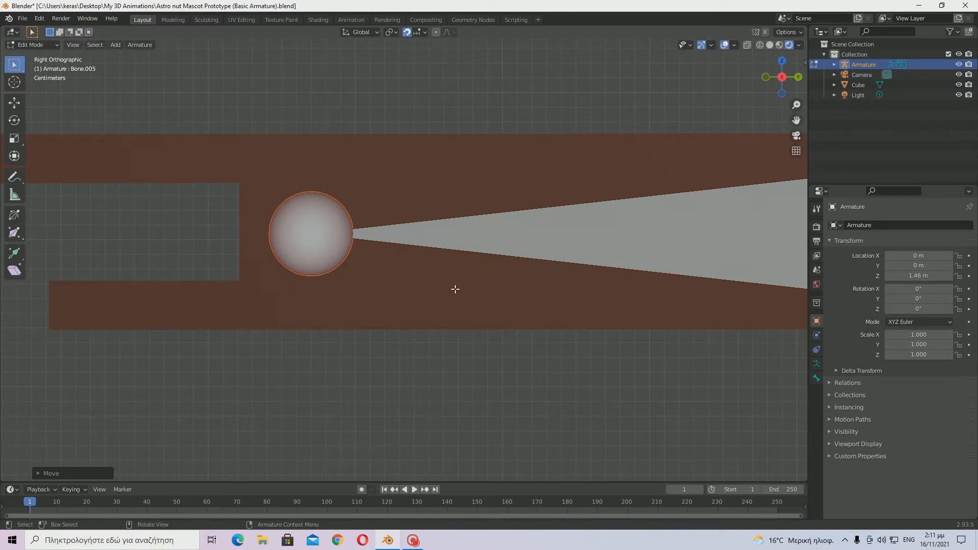
# Extrude a hand bone from the forearm bone's tip, about 0.17 m outward along negative Y between the fingers and thumb.
pyautogui.scroll(-2, 382, 327)
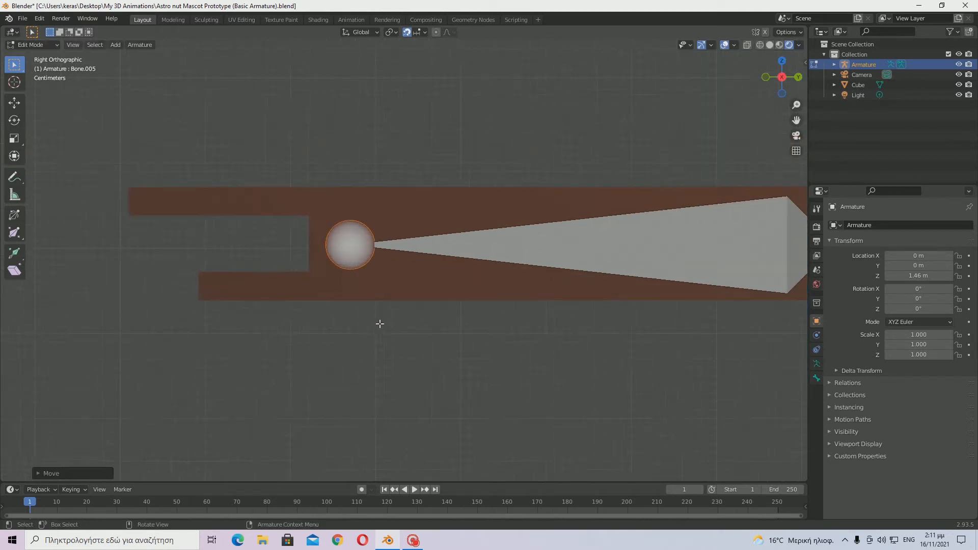
pyautogui.scroll(4, 377, 323)
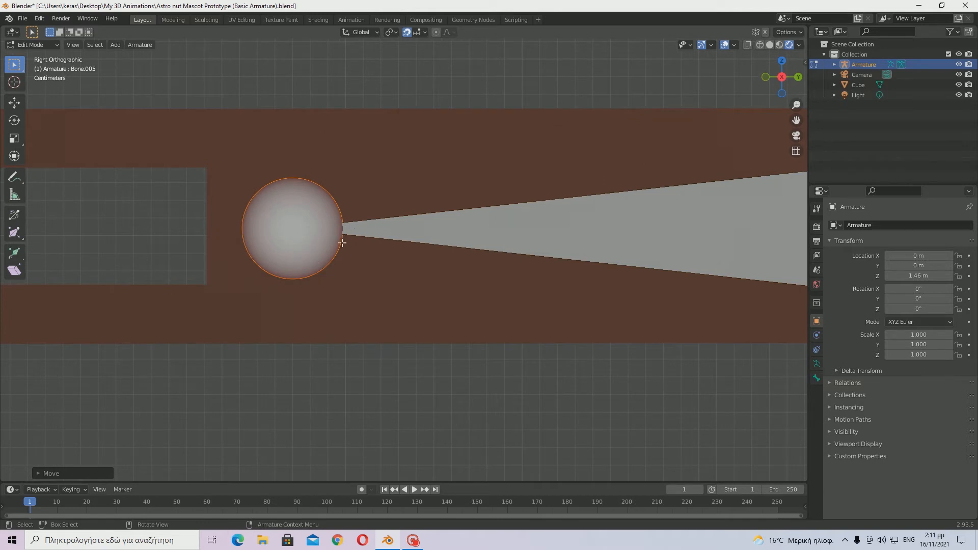
pyautogui.scroll(-3, 351, 255)
pyautogui.scroll(2, 368, 273)
pyautogui.scroll(-3, 361, 264)
pyautogui.press('e')
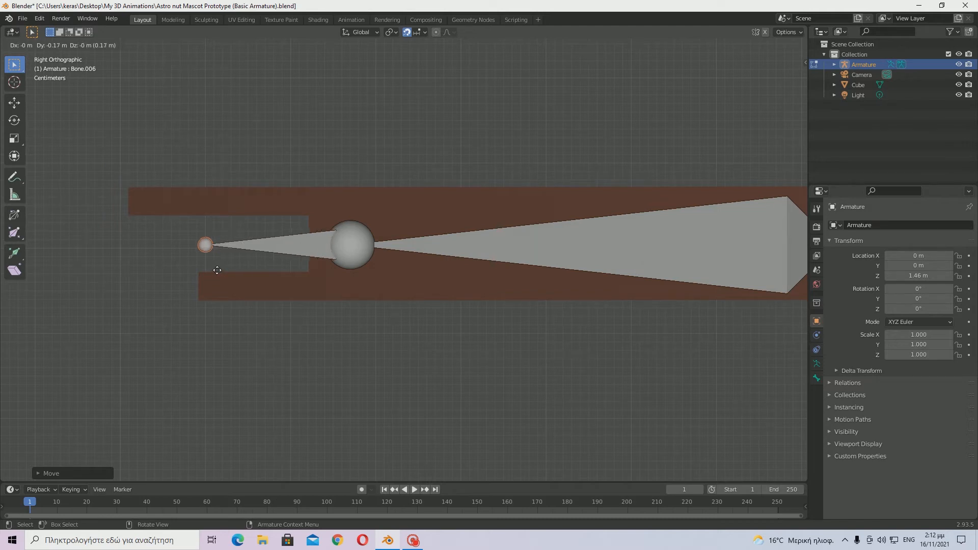
pyautogui.click(217, 270)
# Select the hand bone, bring up its Clear Parent options, and deselect the bone.
pyautogui.click(320, 250)
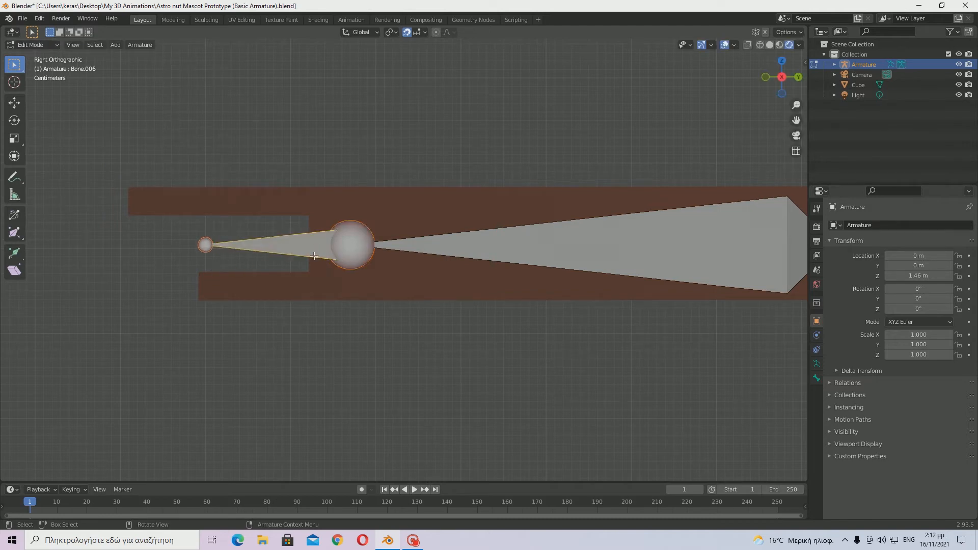
pyautogui.press('x')
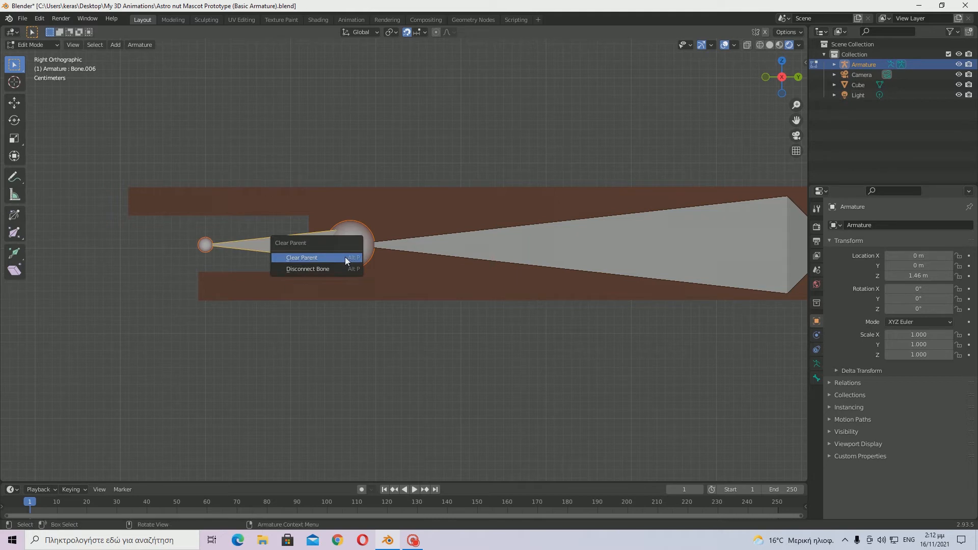
pyautogui.hotkey('shift', 'F9')
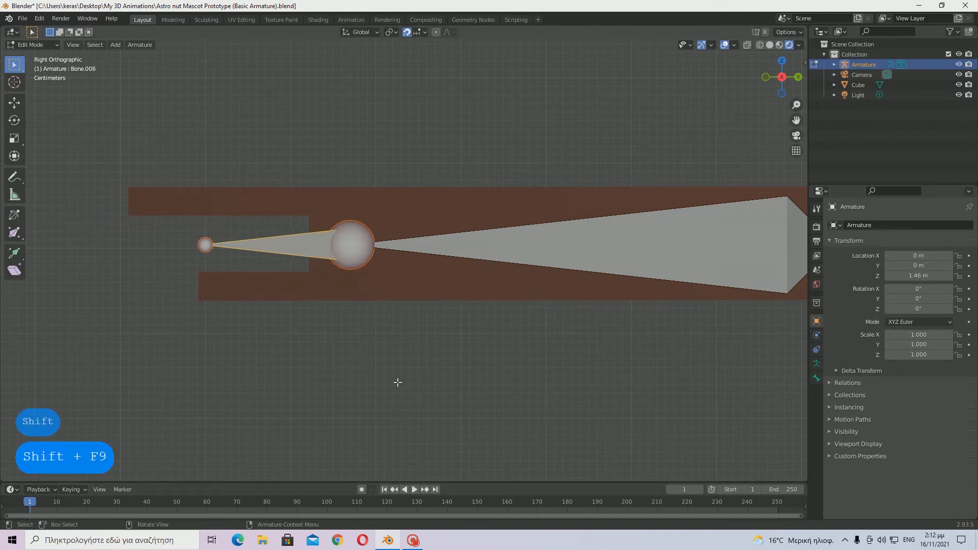
pyautogui.click(396, 350)
pyautogui.moveTo(397, 350); pyautogui.dragTo(396, 348, button='middle')
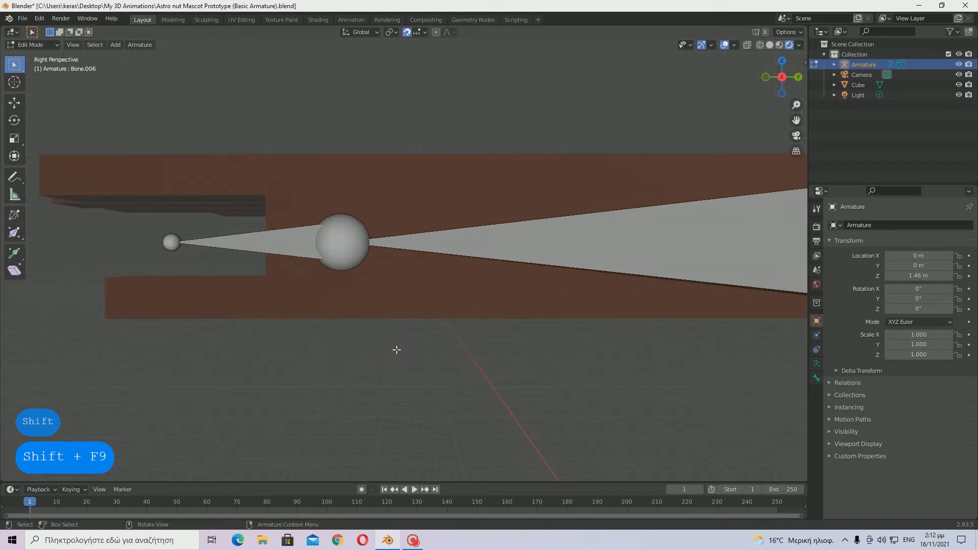
# Disconnect the hand bone from the forearm bone, keeping its parent, and move it about 0.06 m along negative Y and 0.05 m up.
pyautogui.rightClick(396, 349)
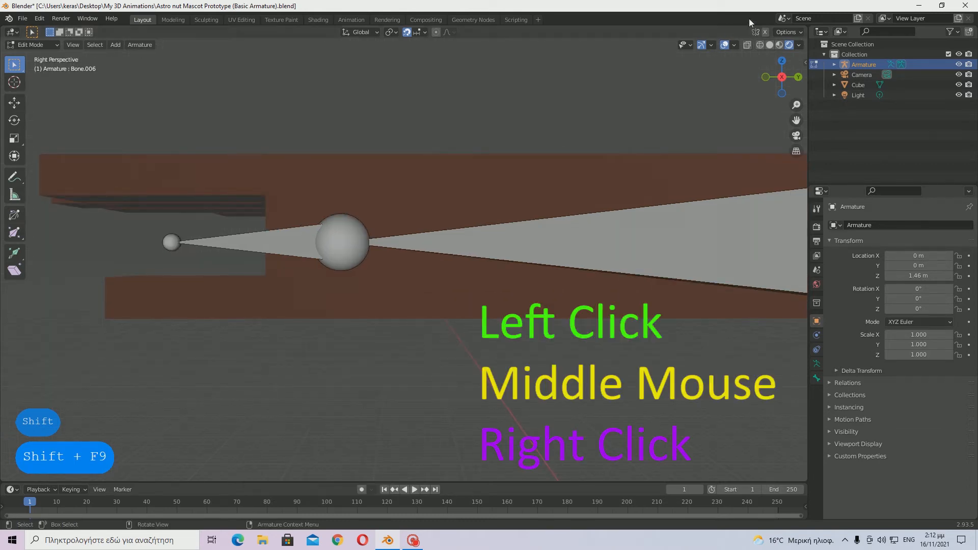
pyautogui.click(782, 77)
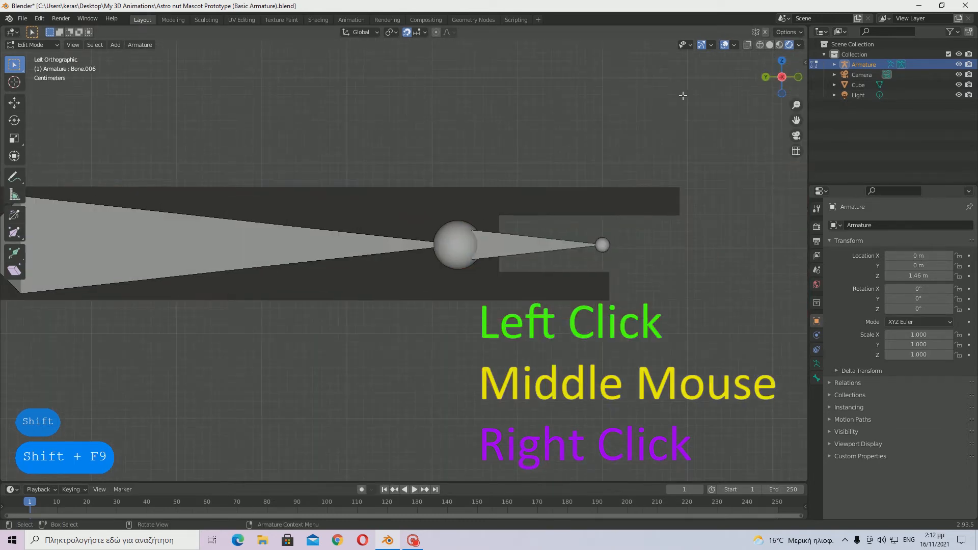
pyautogui.click(782, 78)
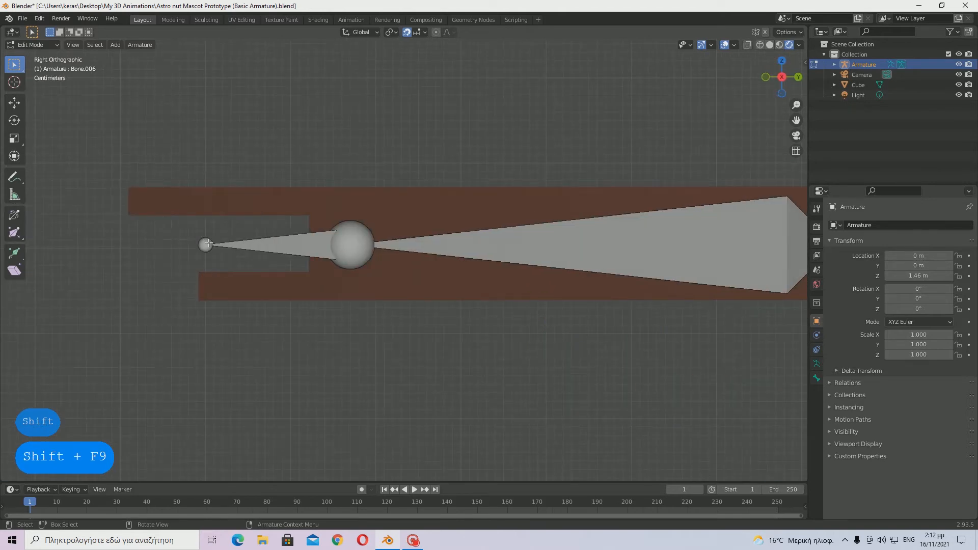
pyautogui.click(277, 248)
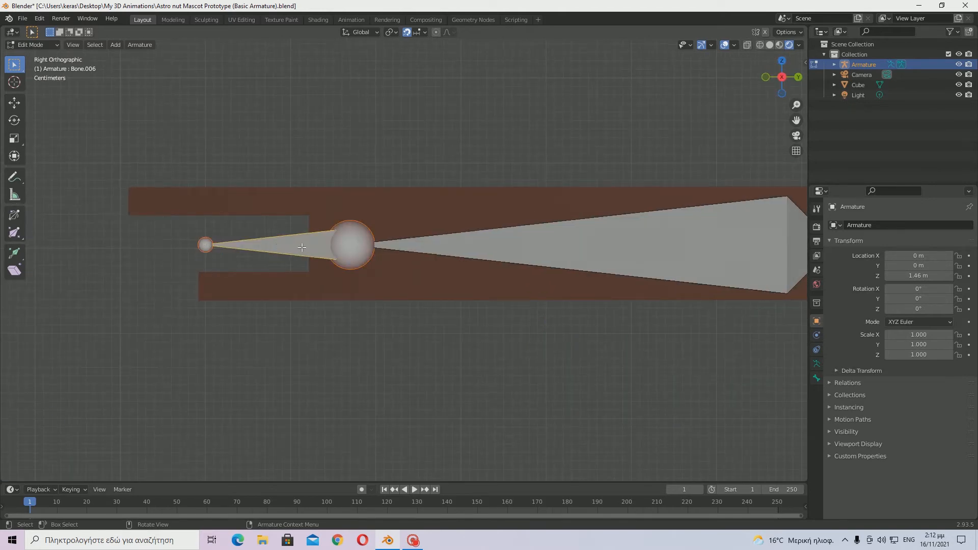
pyautogui.hotkey('alt', 'p')
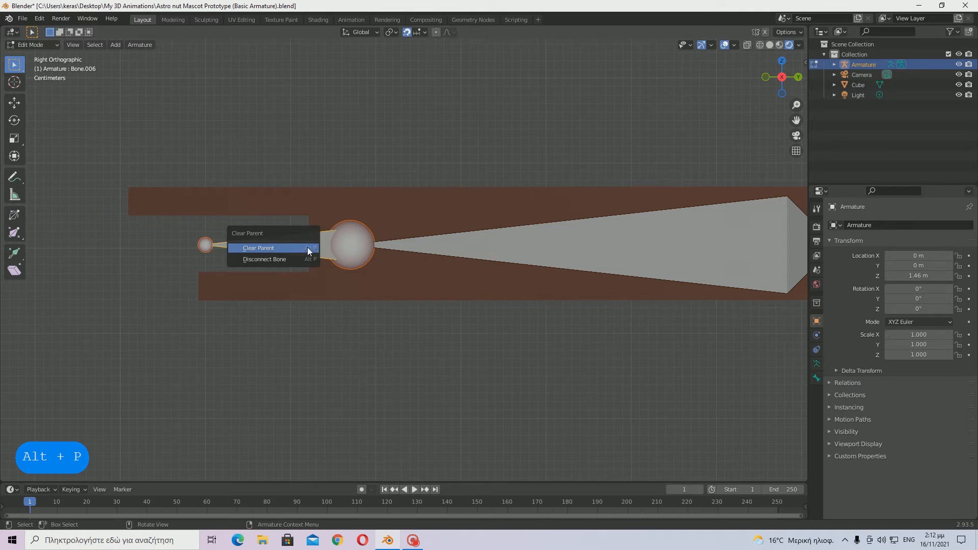
pyautogui.click(301, 259)
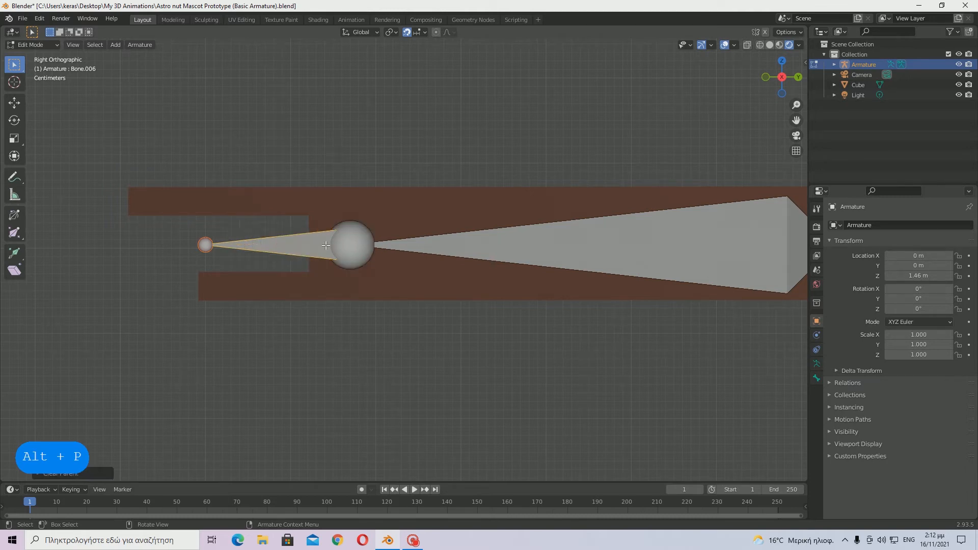
pyautogui.press('g')
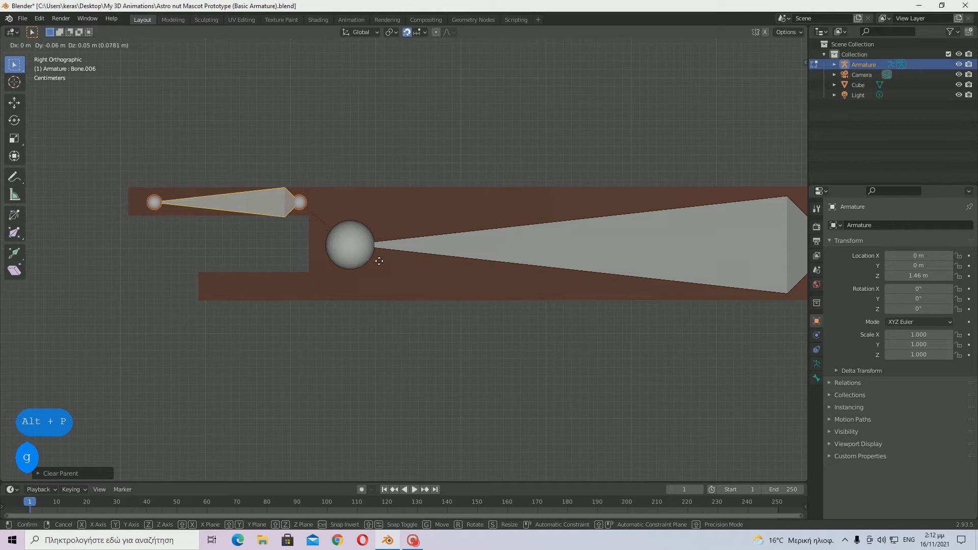
pyautogui.click(379, 260)
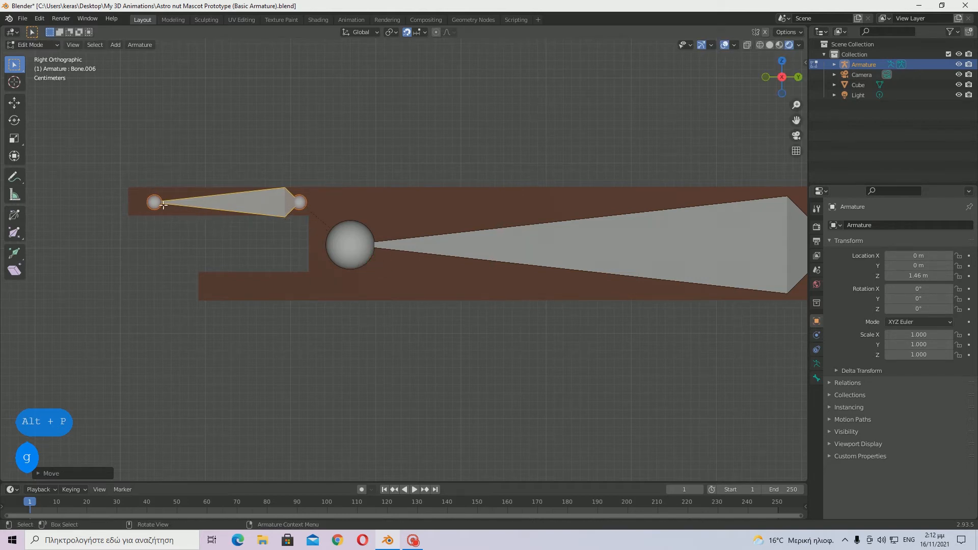
# In the top orthographic view, move the disconnected bone into the outermost finger on the positive X side and centre it there.
pyautogui.moveTo(155, 204); pyautogui.dragTo(82, 278, button='middle')
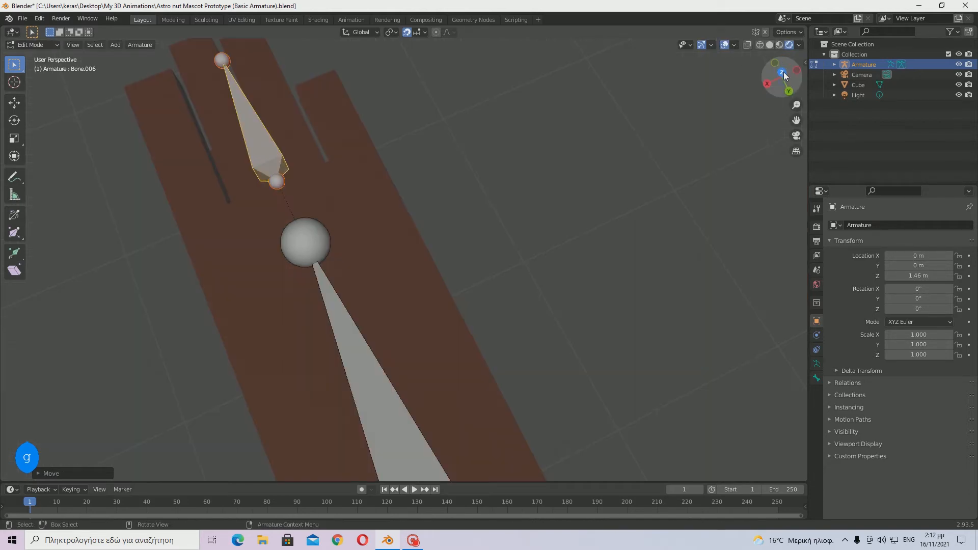
pyautogui.click(784, 74)
pyautogui.keyDown('shift'); pyautogui.moveTo(591, 342); pyautogui.dragTo(485, 225, button='middle'); pyautogui.keyUp('shift')
pyautogui.press('g')
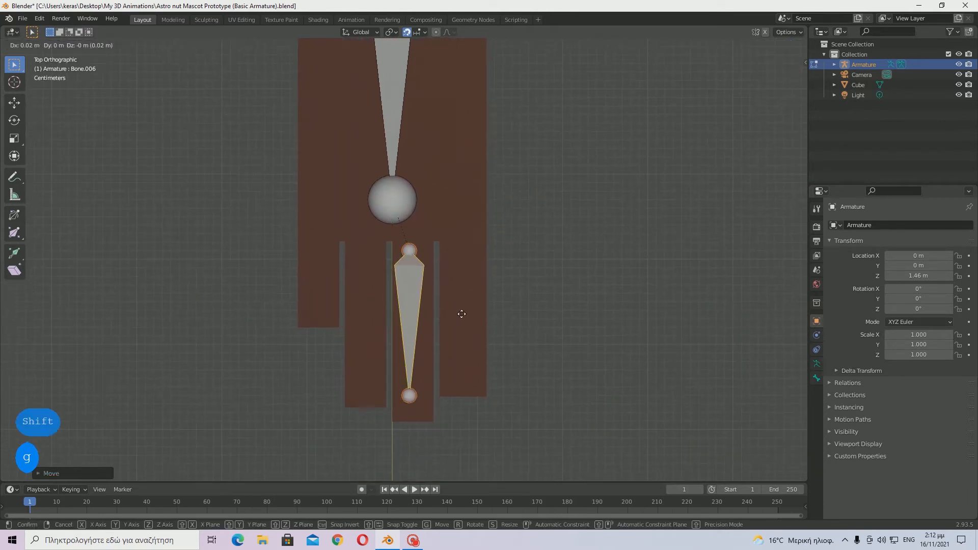
pyautogui.click(508, 307)
pyautogui.scroll(5, 582, 304)
pyautogui.press('g')
pyautogui.click(445, 389)
pyautogui.scroll(-3, 445, 357)
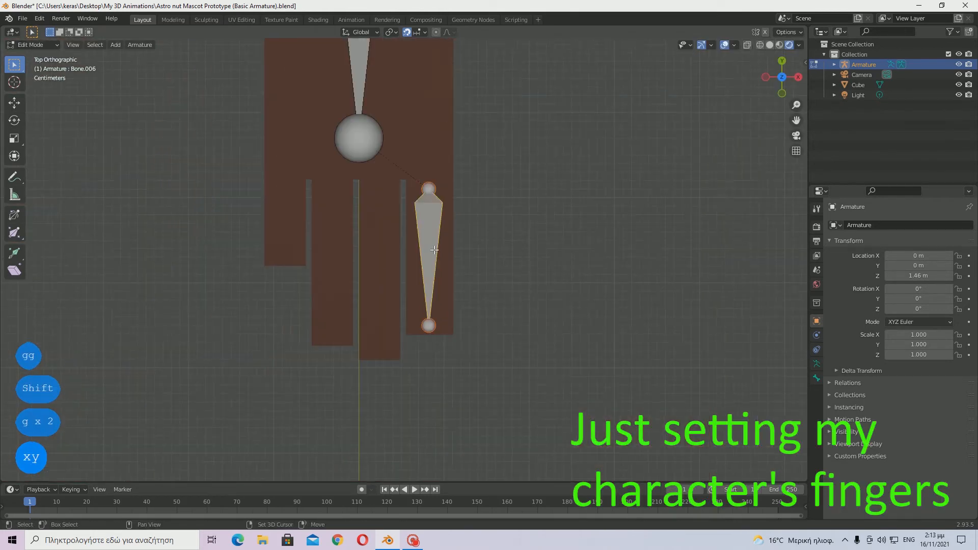
# Duplicate the finger bone into the adjacent longest finger and centre the copy along X.
pyautogui.hotkey('shift', 'd')
pyautogui.click(378, 258)
pyautogui.scroll(5, 335, 192)
pyautogui.click(336, 193)
pyautogui.press('g')
pyautogui.press('x')
pyautogui.click(401, 297)
# Move the copied bone's tip outward along Y so the bone reaches near the end of the longest finger.
pyautogui.scroll(-8, 403, 280)
pyautogui.click(391, 328)
pyautogui.press('g')
pyautogui.press('z')
pyautogui.press('y')
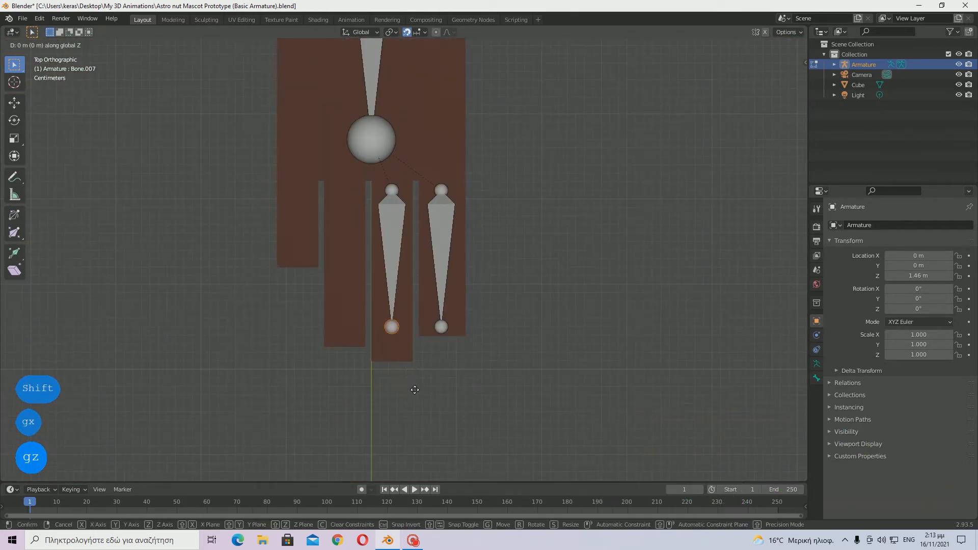
pyautogui.click(415, 413)
# Duplicate the longest finger's bone into the third finger and adjust the copy along Y and X to fit inside it.
pyautogui.click(397, 250)
pyautogui.hotkey('ctrl', 'z')
pyautogui.press('g')
pyautogui.hotkey('shift', 'd')
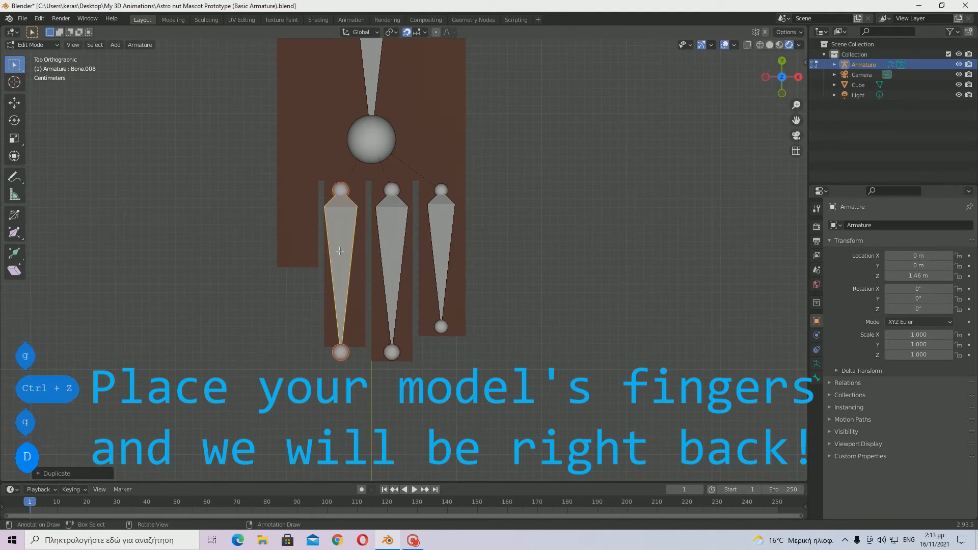
pyautogui.scroll(8, 510, 235)
pyautogui.press('g')
pyautogui.press('y')
pyautogui.press('x')
pyautogui.click(510, 235)
pyautogui.scroll(-8, 510, 234)
# Duplicate the third finger's bone into the last, shortest finger and centre the copy along X.
pyautogui.hotkey('shift', 'd')
pyautogui.click(360, 198)
pyautogui.scroll(8, 360, 197)
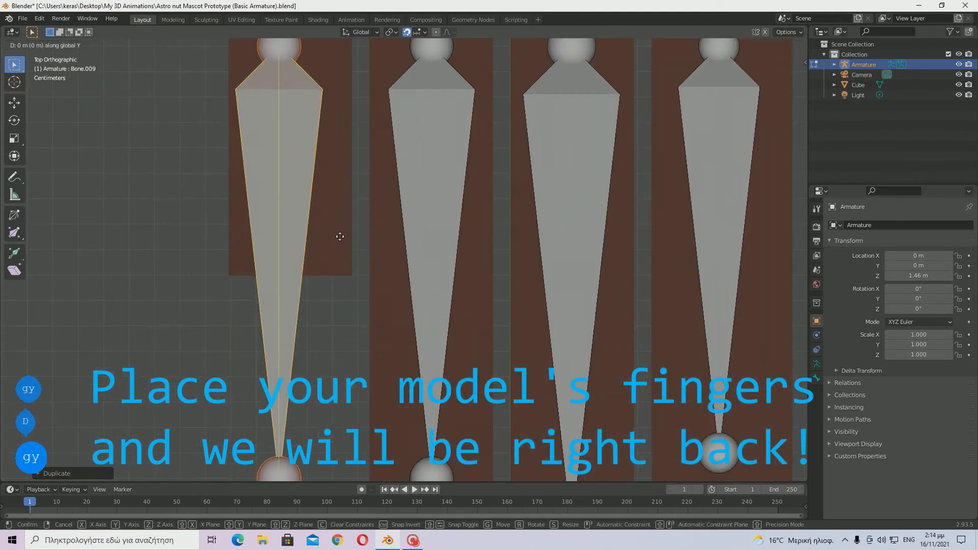
pyautogui.press('g')
pyautogui.press('x')
pyautogui.click(427, 297)
# Shorten the last finger's bone by moving its tip about 0.09 m along Y to fit inside the finger.
pyautogui.scroll(-8, 427, 298)
pyautogui.press('g')
pyautogui.press('y')
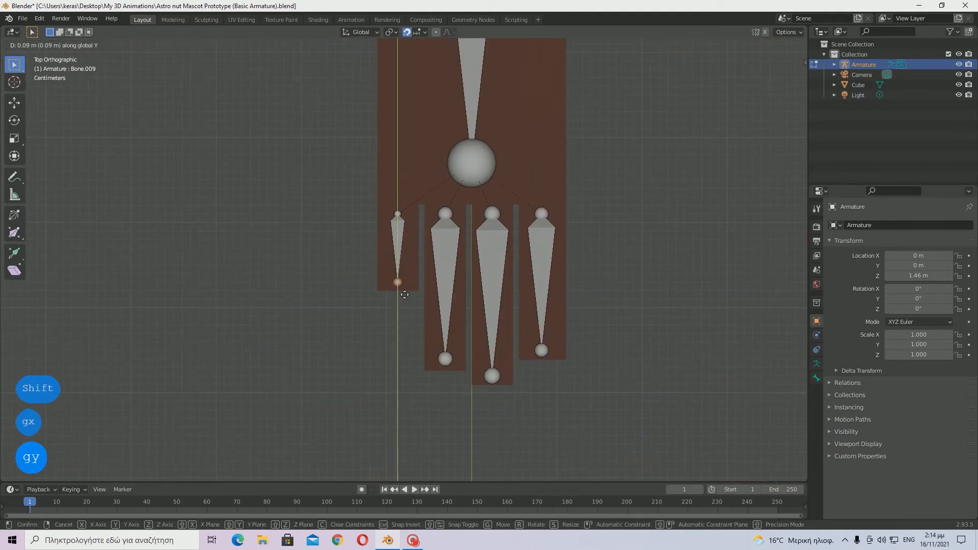
pyautogui.click(405, 292)
# In the right orthographic view, duplicate the first placed finger bone and place the copy straight below it in the thumb.
pyautogui.moveTo(584, 275); pyautogui.dragTo(478, 198, button='middle')
pyautogui.moveTo(331, 164); pyautogui.dragTo(442, 301)
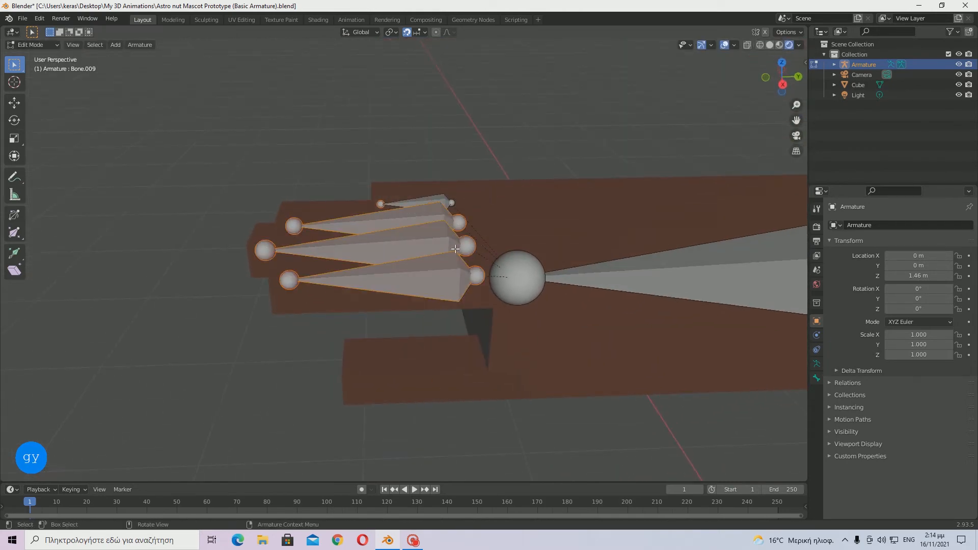
pyautogui.moveTo(455, 248); pyautogui.dragTo(544, 226, button='middle')
pyautogui.click(568, 179)
pyautogui.moveTo(568, 178); pyautogui.dragTo(512, 244, button='middle')
pyautogui.click(785, 81)
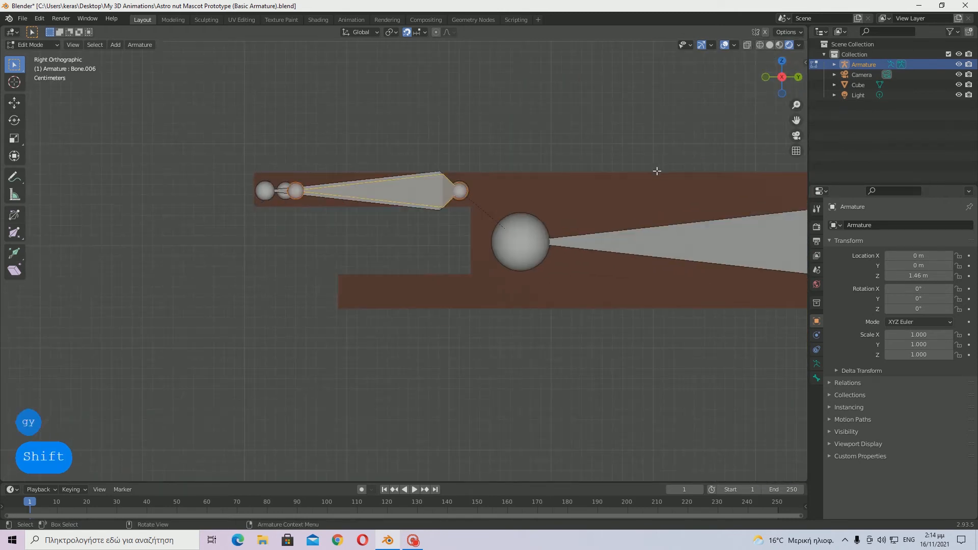
pyautogui.hotkey('shift', 'd')
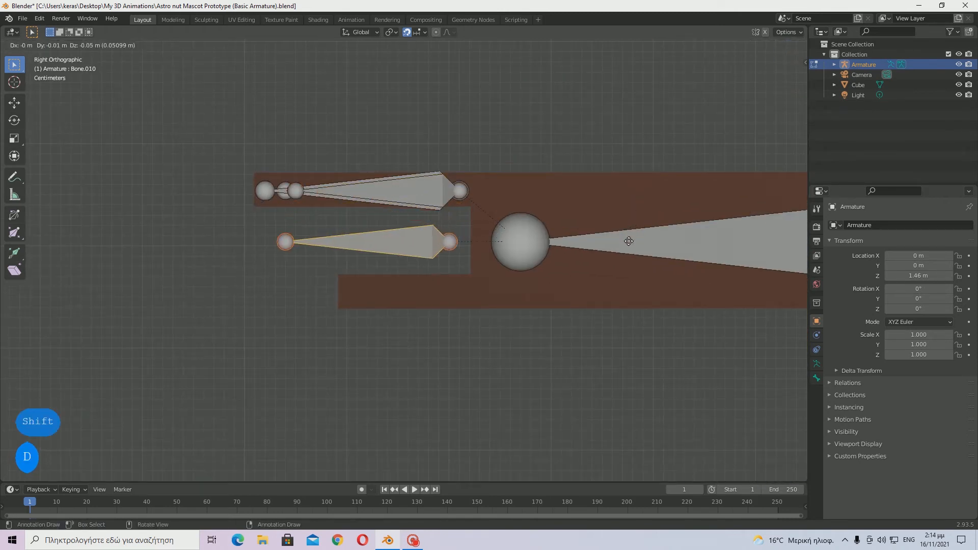
pyautogui.click(631, 288)
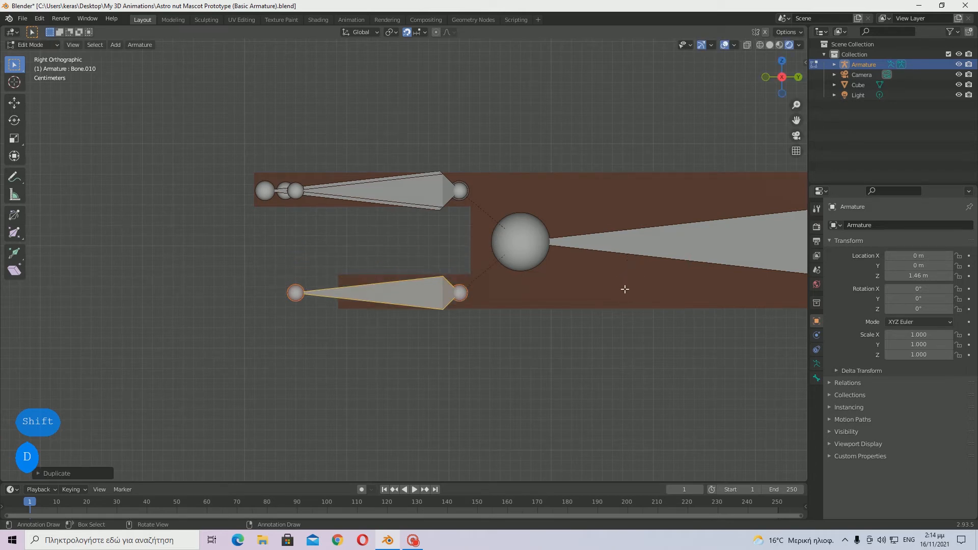
# Shorten the thumb bone by moving its tip along positive Y until it lies inside the thumb.
pyautogui.scroll(4, 572, 297)
pyautogui.click(179, 328)
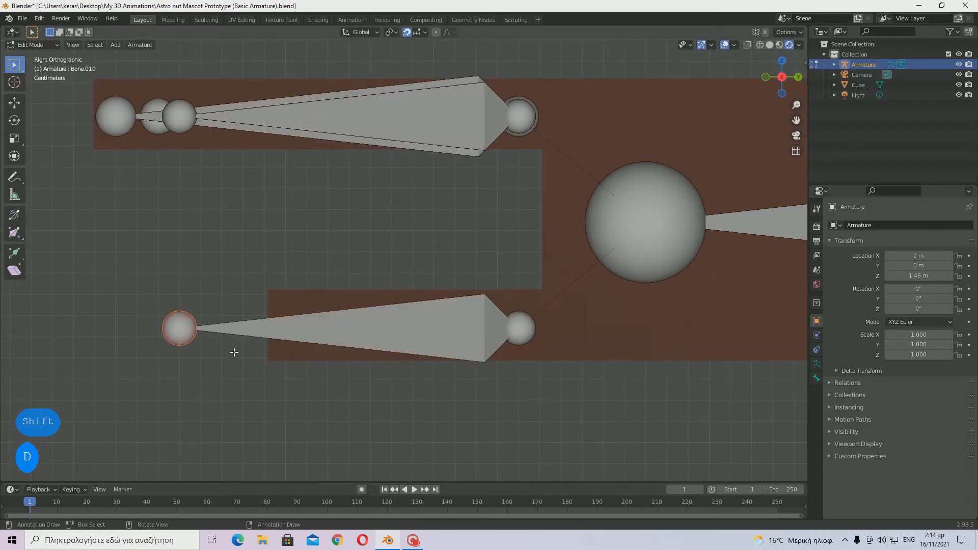
pyautogui.press('g')
pyautogui.press('y')
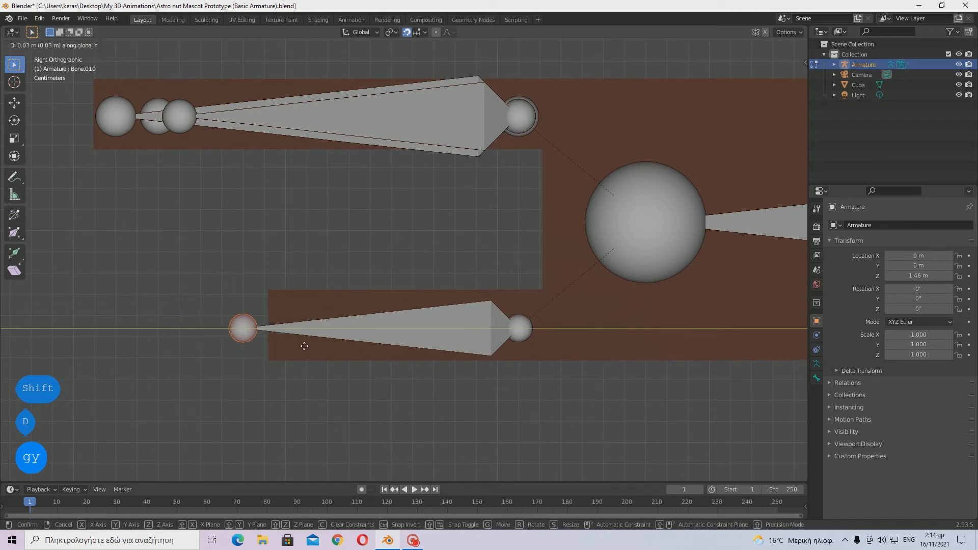
pyautogui.click(339, 340)
# Check the arm and finger bones against the whole character in both Object Mode and Edit Mode.
pyautogui.moveTo(443, 187); pyautogui.dragTo(469, 195, button='middle')
pyautogui.scroll(-8, 447, 248)
pyautogui.press('Tab')
pyautogui.press('Tab')
pyautogui.press('a')
pyautogui.press('Tab')
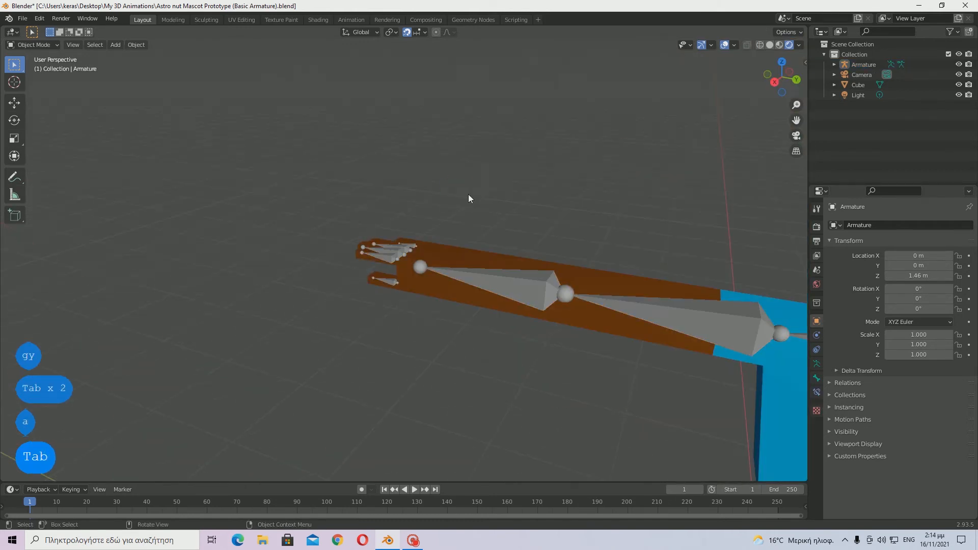
pyautogui.scroll(-5, 469, 194)
pyautogui.scroll(2, 529, 203)
pyautogui.press('Tab')
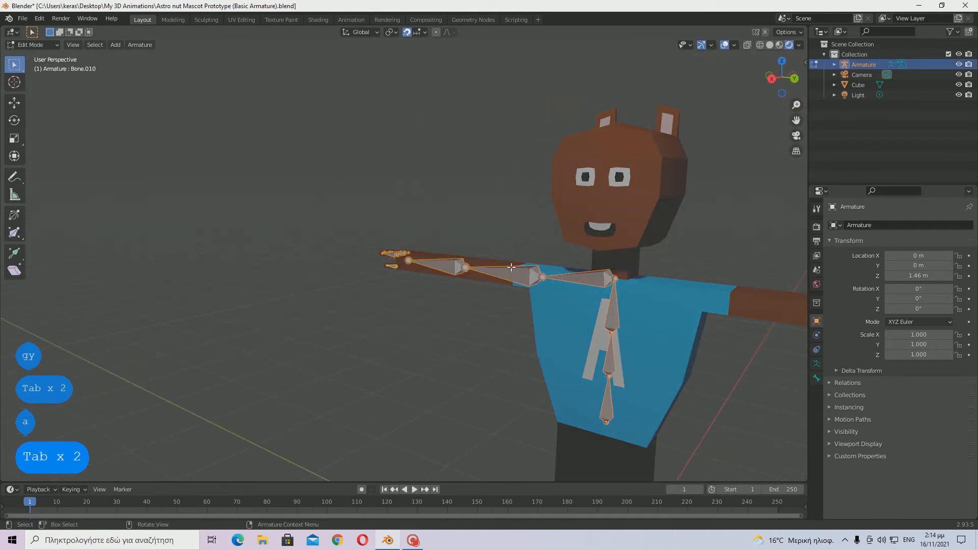
# Select the complete arm chain, covering the finger, thumb, forearm, upper-arm and shoulder bones.
pyautogui.moveTo(500, 279); pyautogui.dragTo(535, 264, button='middle')
pyautogui.moveTo(338, 204); pyautogui.dragTo(586, 305)
pyautogui.moveTo(751, 53); pyautogui.dragTo(535, 273, button='middle')
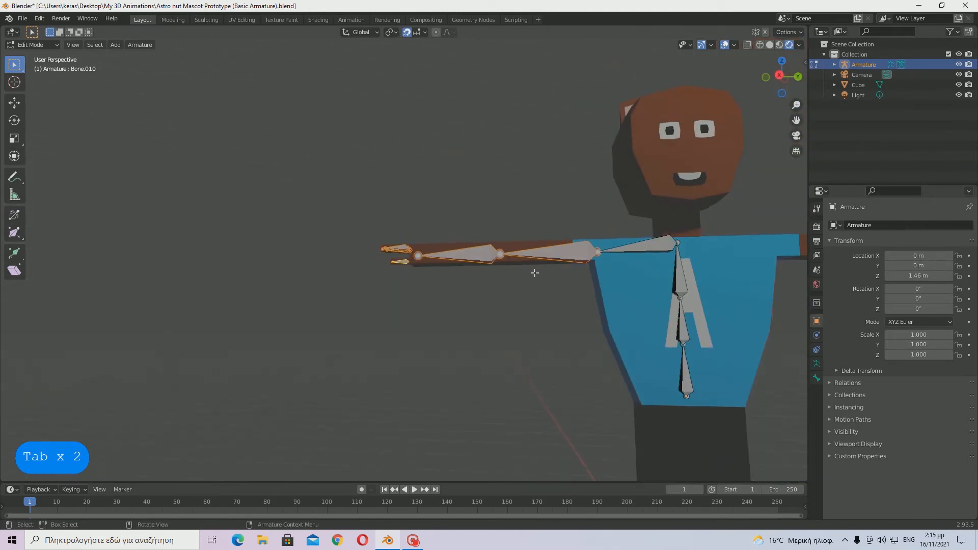
pyautogui.keyDown('shift'); pyautogui.click(626, 249); pyautogui.keyUp('shift')
pyautogui.moveTo(626, 249); pyautogui.dragTo(625, 304, button='middle')
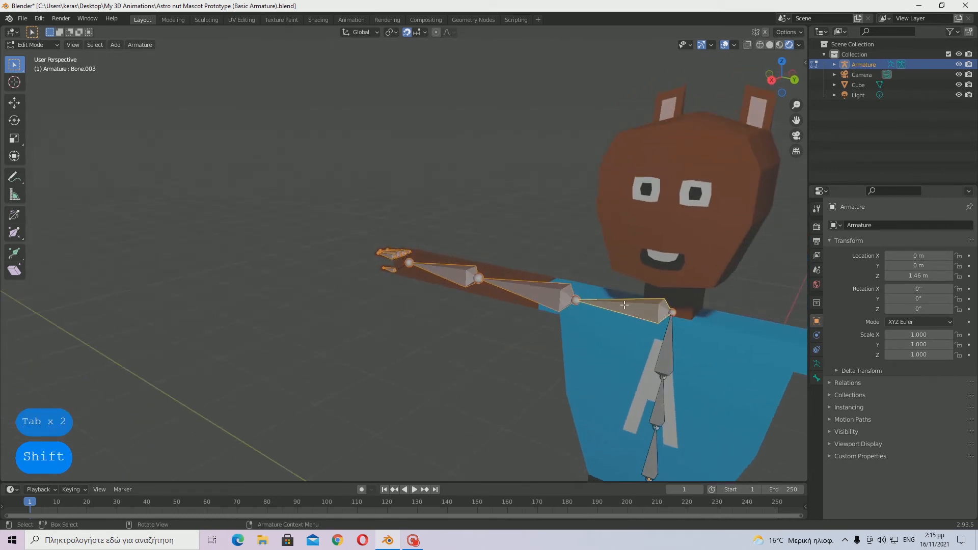
# Duplicate the selected arm bones in place and mirror the copies along the global Y axis.
pyautogui.hotkey('shift', 'd')
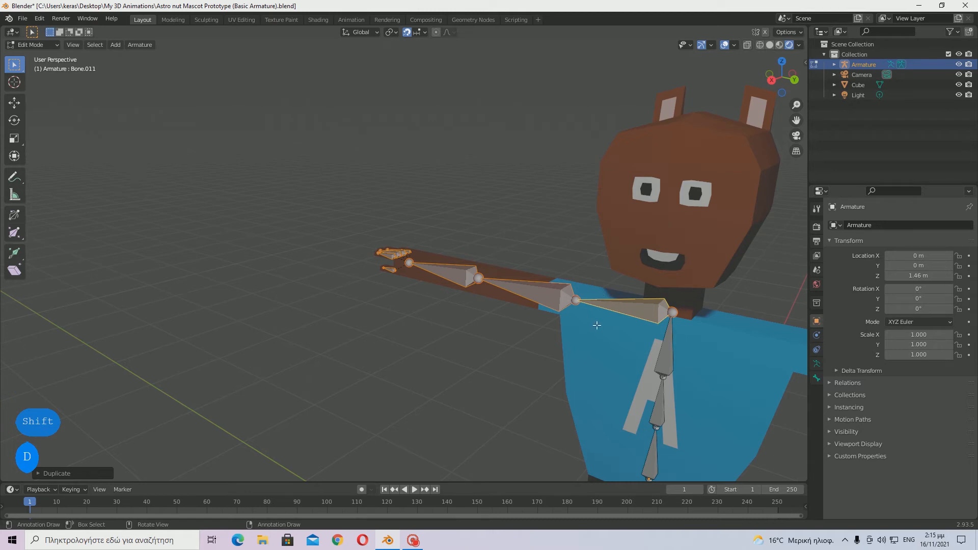
pyautogui.rightClick(484, 410)
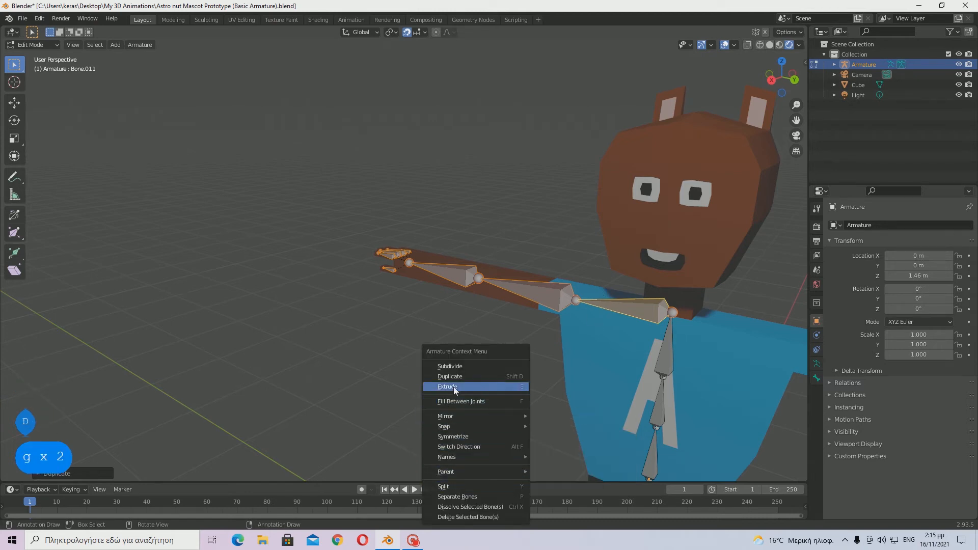
pyautogui.moveTo(464, 415)
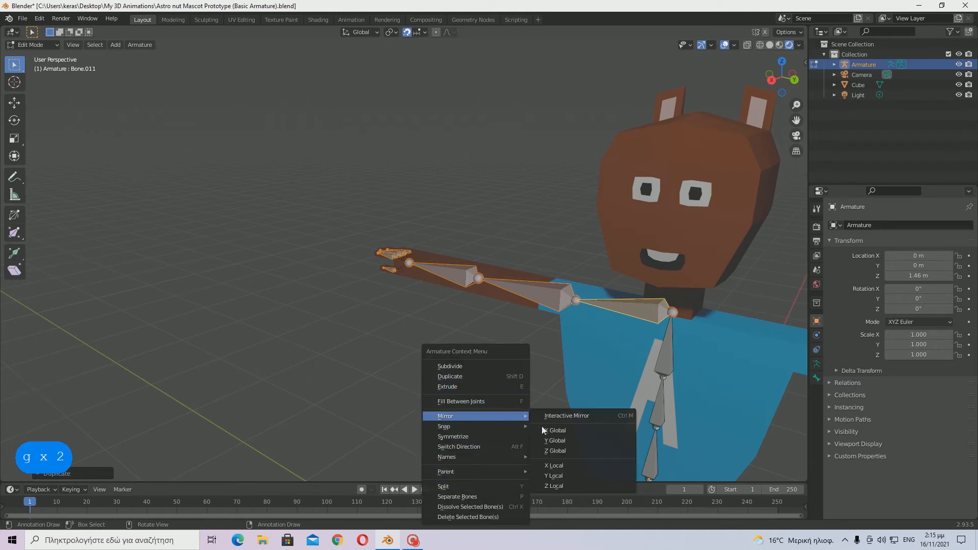
pyautogui.click(554, 440)
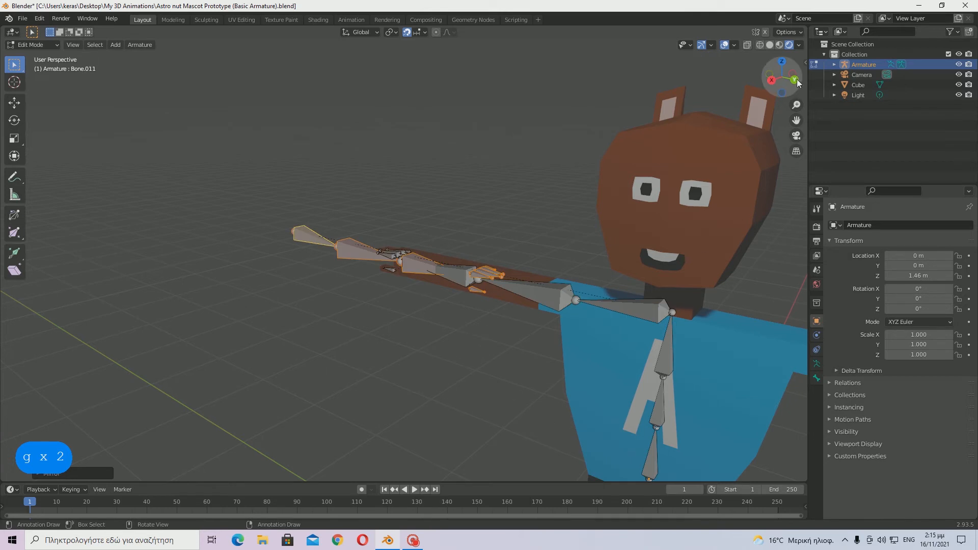
# In the right orthographic view, move the mirrored arm bones about 3 m along positive Y onto the character's opposite arm.
pyautogui.click(773, 85)
pyautogui.keyDown('shift'); pyautogui.moveTo(754, 183); pyautogui.dragTo(621, 226, button='middle'); pyautogui.keyUp('shift')
pyautogui.scroll(2, 688, 198)
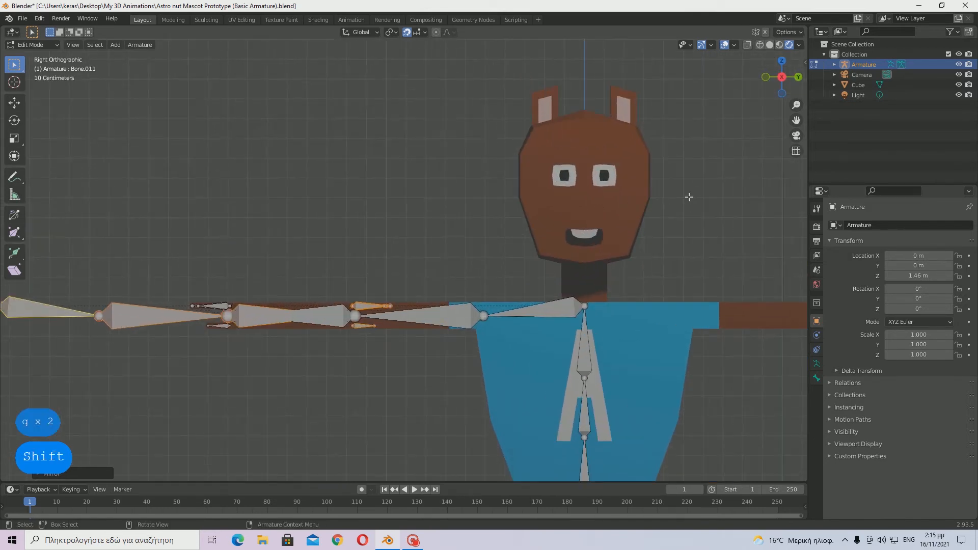
pyautogui.keyDown('shift'); pyautogui.moveTo(678, 238); pyautogui.dragTo(503, 198, button='middle'); pyautogui.keyUp('shift')
pyautogui.press('g')
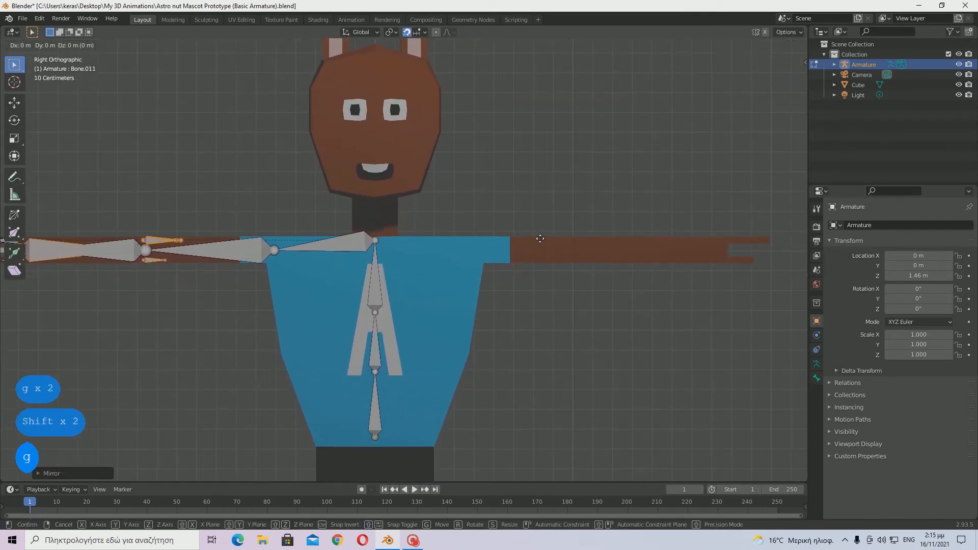
pyautogui.press('y')
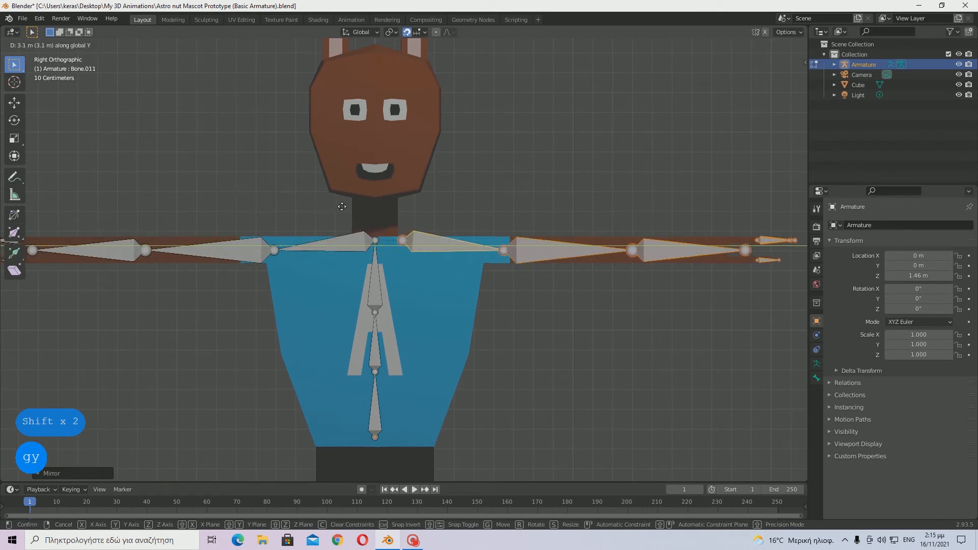
# Select the mirrored shoulder bone and parent it with the Connected option to the bone ending at the top of the spine.
pyautogui.click(444, 283)
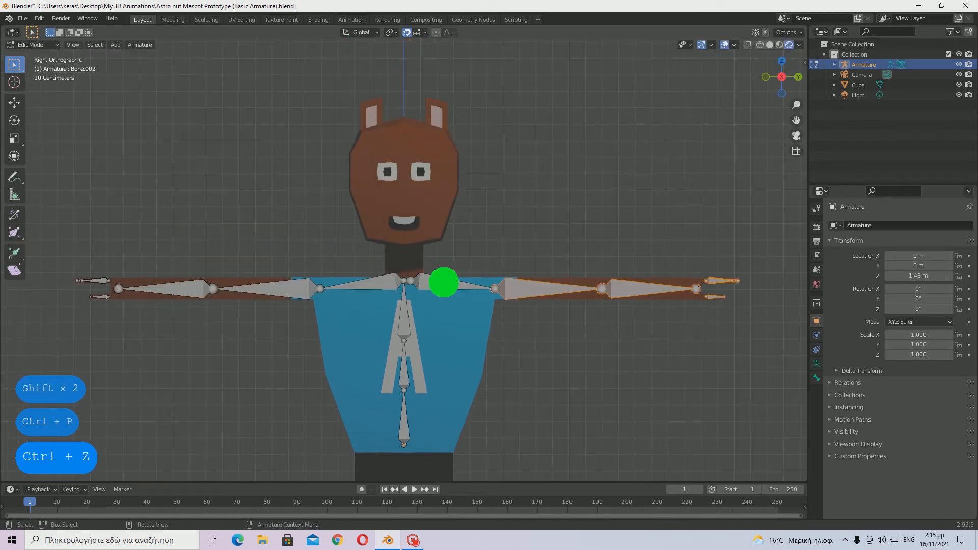
pyautogui.scroll(2, 419, 297)
pyautogui.scroll(4, 419, 297)
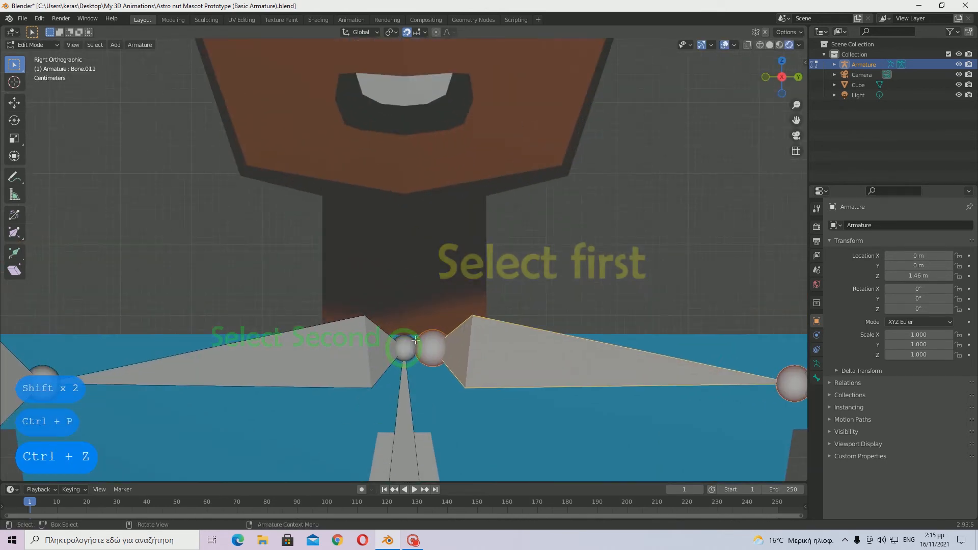
pyautogui.keyDown('shift'); pyautogui.click(414, 346); pyautogui.keyUp('shift')
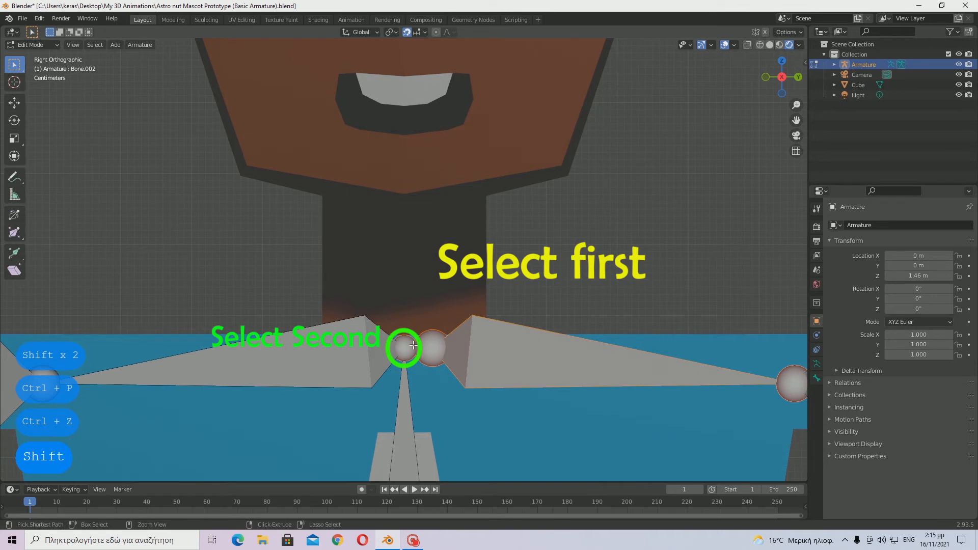
pyautogui.hotkey('ctrl', 'p')
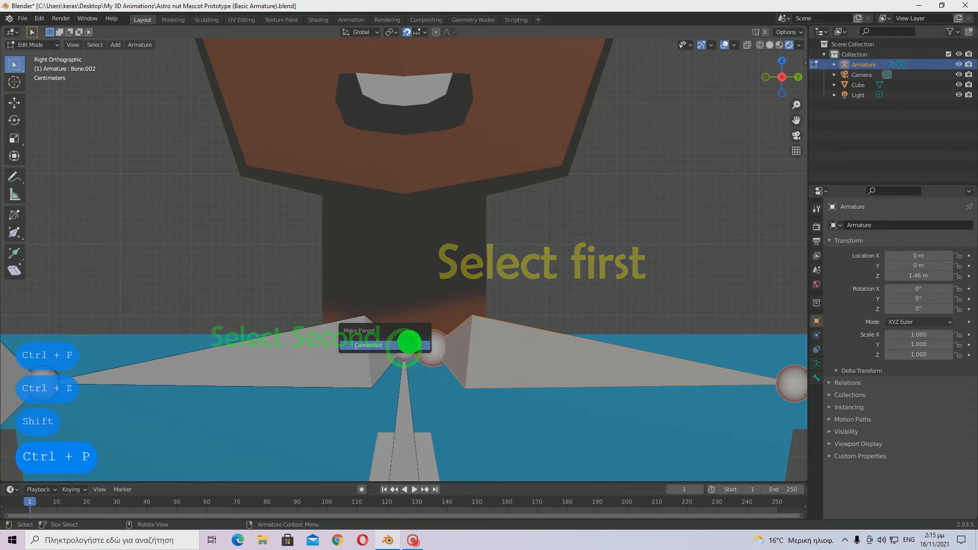
pyautogui.click(413, 346)
# Check both arm chains and the spine against the whole character in Object Mode and Edit Mode.
pyautogui.scroll(-6, 499, 331)
pyautogui.moveTo(499, 331); pyautogui.dragTo(610, 278, button='middle')
pyautogui.scroll(-3, 586, 316)
pyautogui.moveTo(563, 353); pyautogui.dragTo(524, 398, button='middle')
pyautogui.press('Tab')
pyautogui.press('Tab')
pyautogui.press('Tab')
pyautogui.press('Tab')
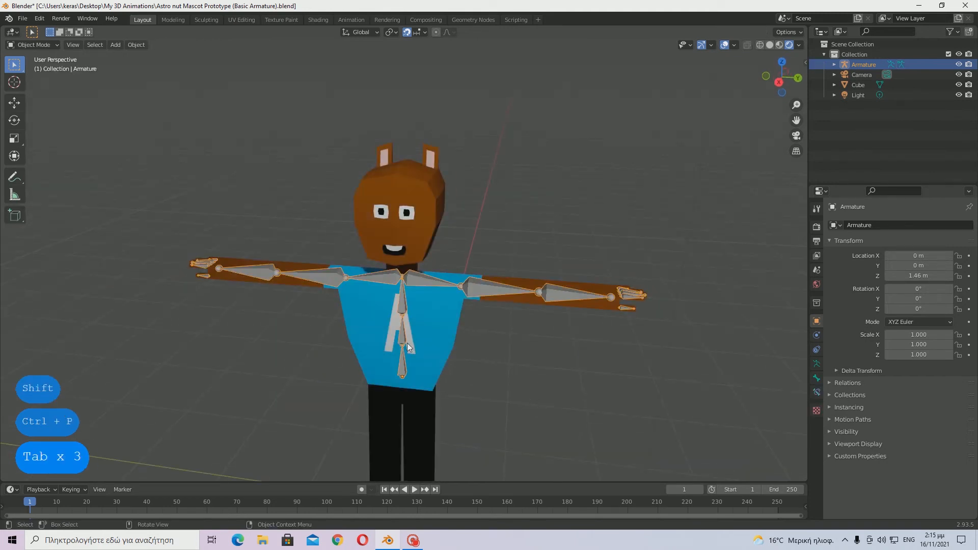
pyautogui.moveTo(407, 343); pyautogui.dragTo(412, 379, button='middle')
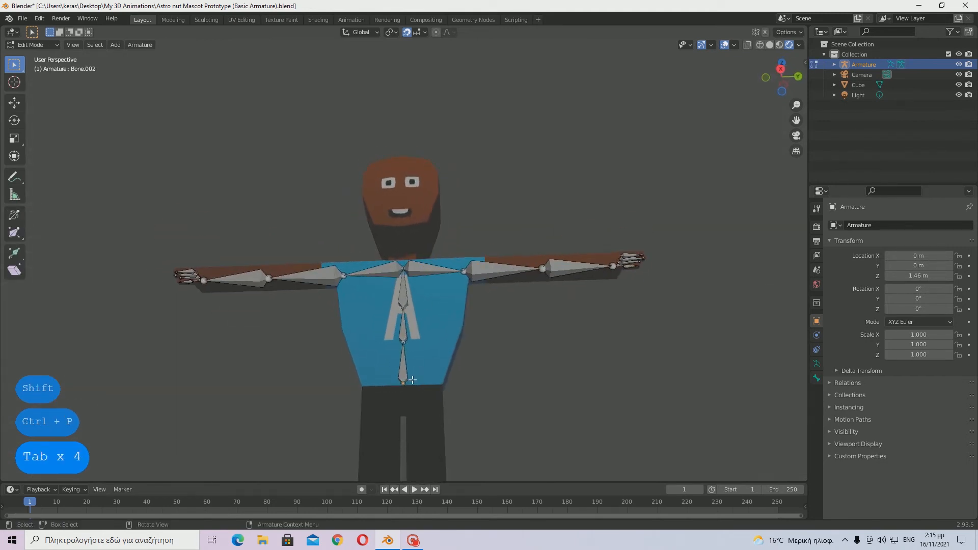
# In the right orthographic view, extrude a thigh bone downward from the joint at the base of the spine.
pyautogui.click(781, 70)
pyautogui.press('e')
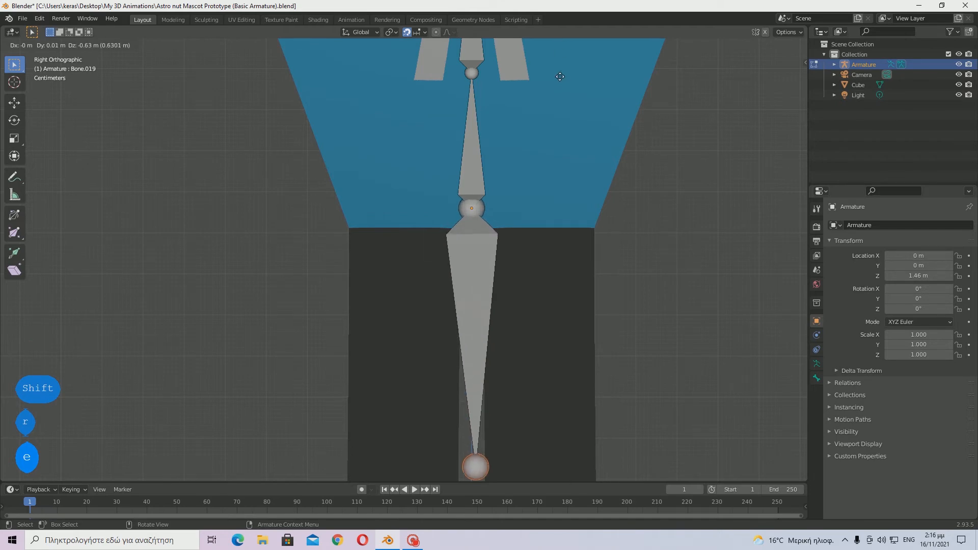
pyautogui.click(561, 103)
pyautogui.scroll(-4, 514, 217)
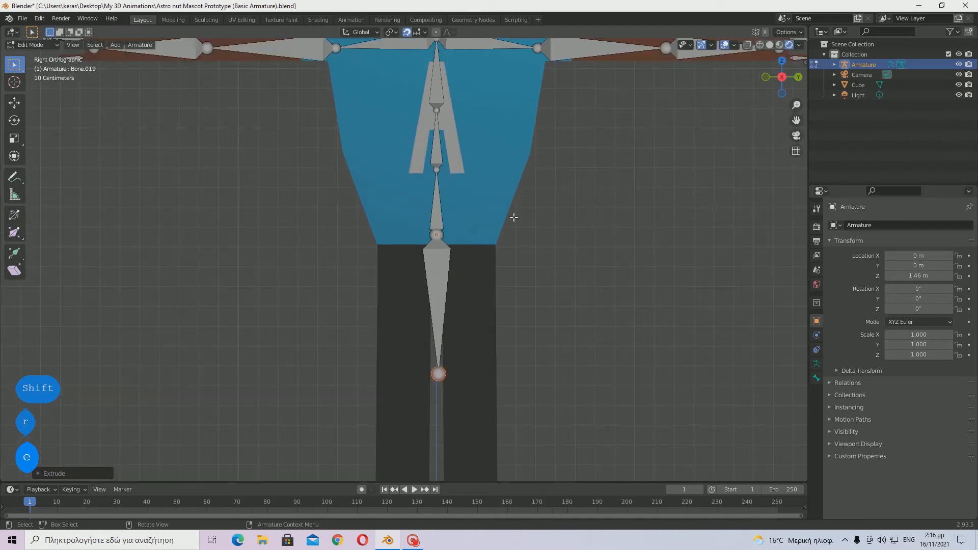
# Move the new thigh bone off the spine and centre it in the upper part of the leg on the negative Y side.
pyautogui.click(434, 299)
pyautogui.keyDown('shift'); pyautogui.moveTo(656, 228); pyautogui.dragTo(627, 103, button='middle'); pyautogui.keyUp('shift')
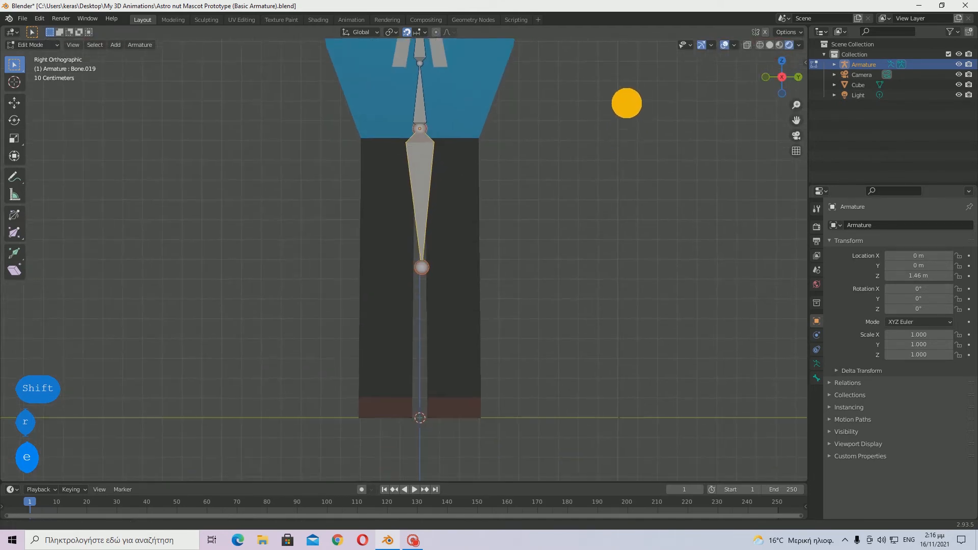
pyautogui.press('g')
pyautogui.click(575, 183)
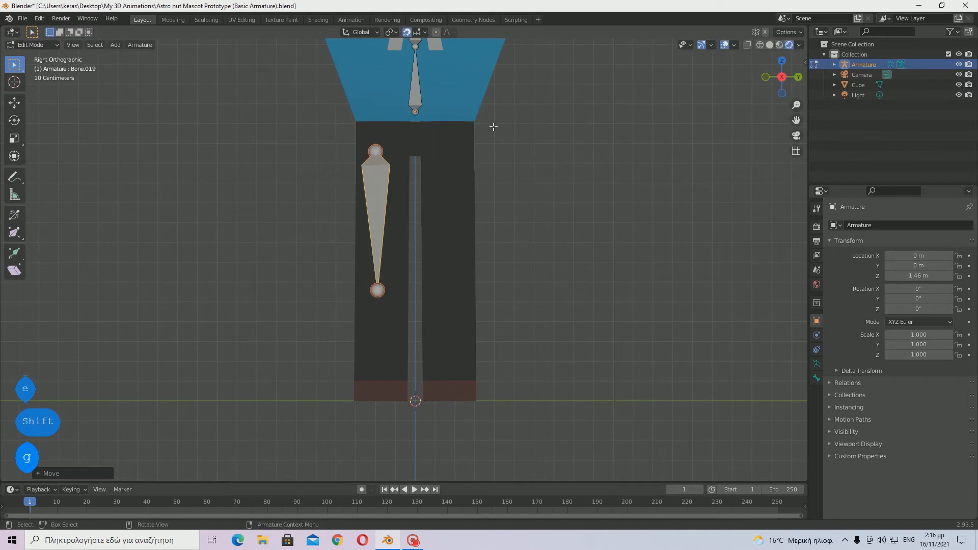
pyautogui.keyDown('shift'); pyautogui.moveTo(505, 135); pyautogui.dragTo(542, 153, button='middle'); pyautogui.keyUp('shift')
pyautogui.scroll(5, 541, 153)
pyautogui.scroll(-2, 541, 153)
pyautogui.press('g')
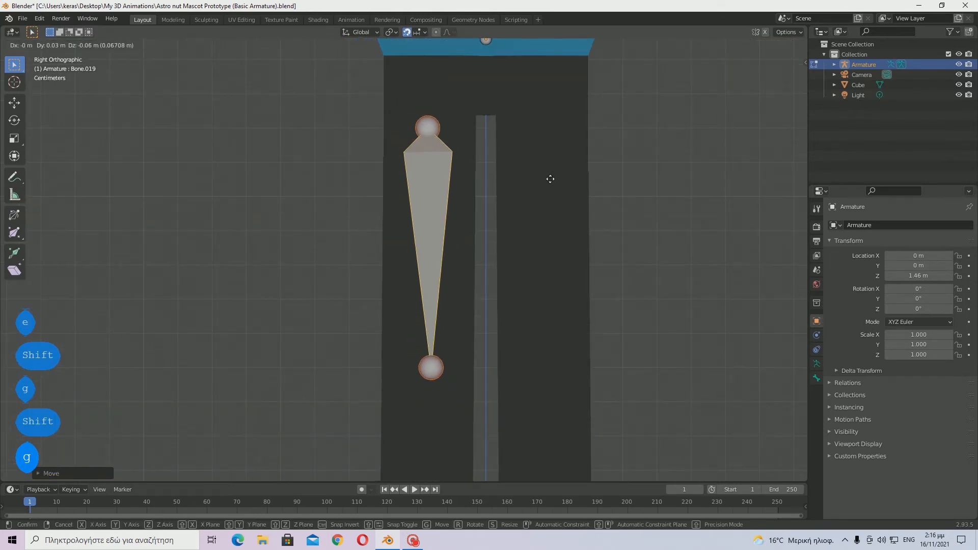
pyautogui.click(555, 178)
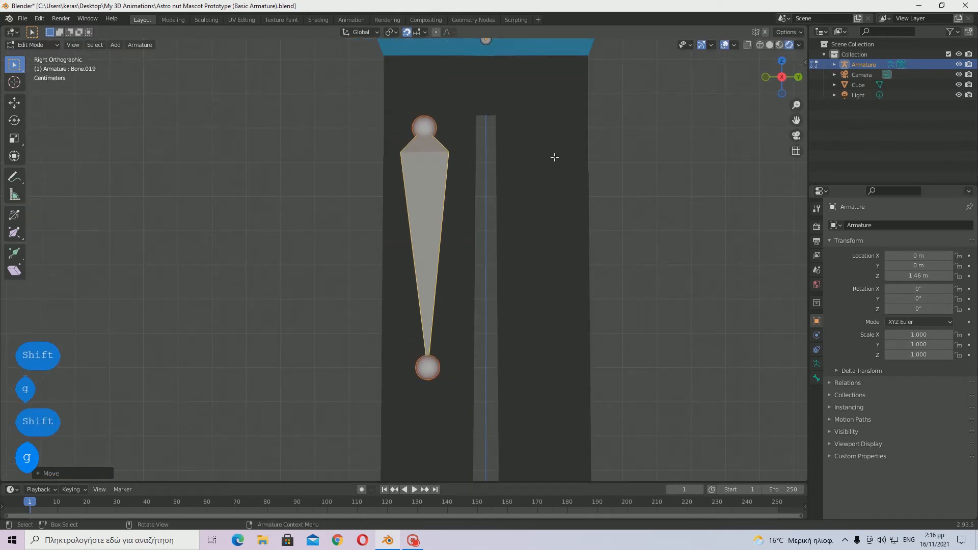
# Compare the thigh bone with the leg mesh's edge lines and shift the bone along Z to suit them.
pyautogui.scroll(-2, 554, 158)
pyautogui.press('Tab')
pyautogui.press('Tab')
pyautogui.press('Tab')
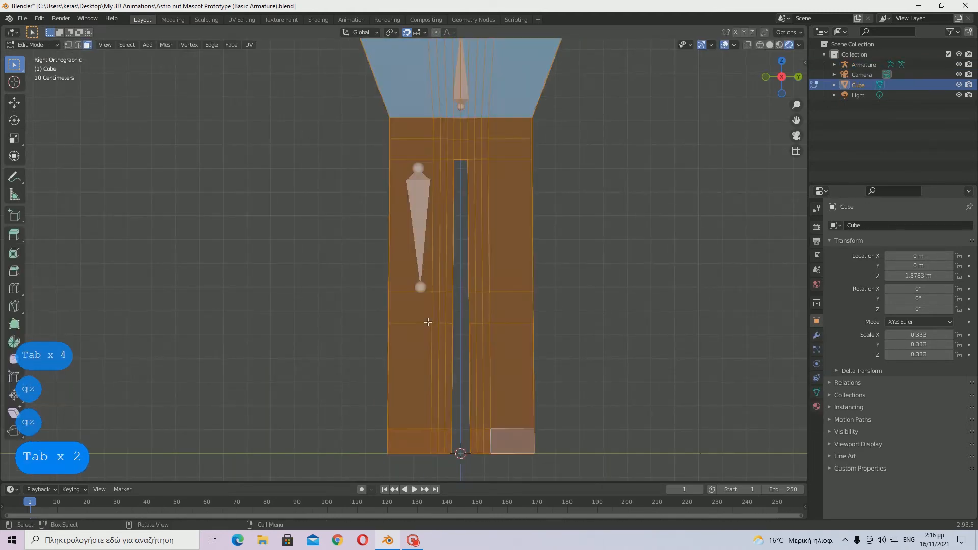
pyautogui.press('Tab')
pyautogui.click(419, 224)
pyautogui.scroll(4, 478, 224)
pyautogui.press('Tab')
pyautogui.press('g')
pyautogui.press('z')
# Select the thigh bone's lower joint and move it along Z toward the knee edges of the mesh.
pyautogui.press('Tab')
pyautogui.press('Tab')
pyautogui.press('Tab')
pyautogui.press('Tab')
pyautogui.click(423, 283)
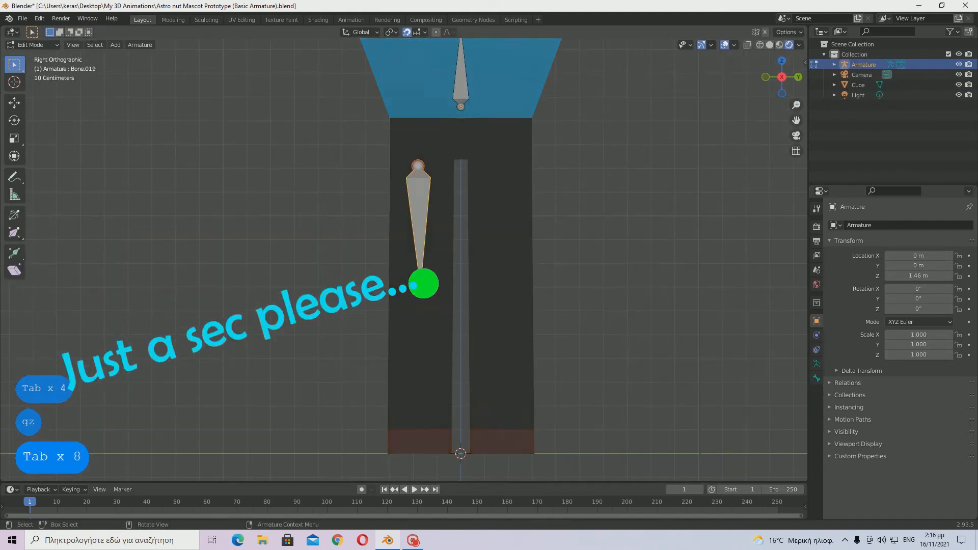
pyautogui.press('g')
pyautogui.press('z')
pyautogui.scroll(7, 424, 284)
pyautogui.press('g')
pyautogui.press('z')
# Recheck the knee joint against the mesh and readjust its height along Z.
pyautogui.press('Tab')
pyautogui.press('Tab')
pyautogui.press('Tab')
pyautogui.press('Tab')
pyautogui.press('g')
pyautogui.press('z')
# Compare the bone with the character mesh once more and lower the knee joint slightly along Z.
pyautogui.press('Tab')
pyautogui.press('Tab')
pyautogui.press('Tab')
pyautogui.scroll(-3, 387, 185)
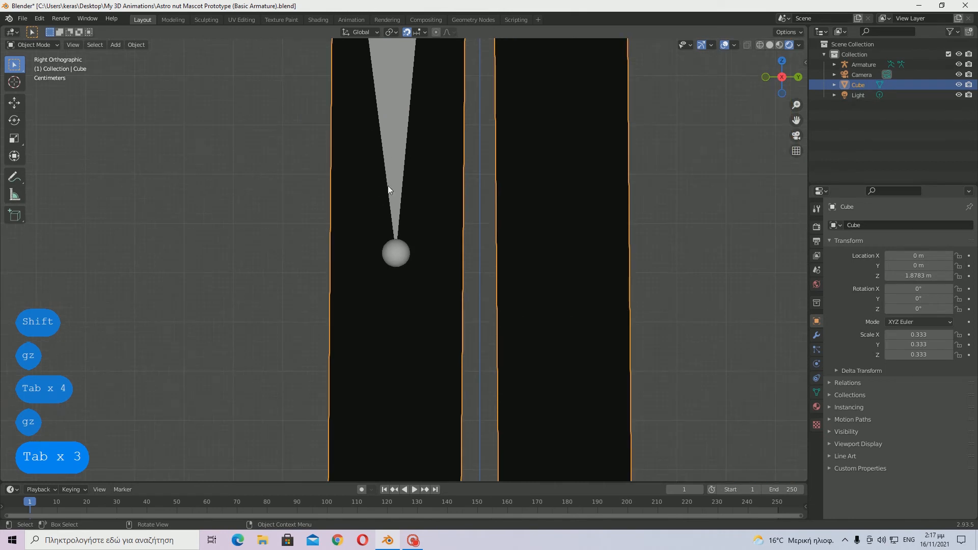
pyautogui.scroll(-3, 389, 190)
pyautogui.press('Tab')
pyautogui.press('Tab')
pyautogui.click(396, 188)
pyautogui.scroll(1, 397, 257)
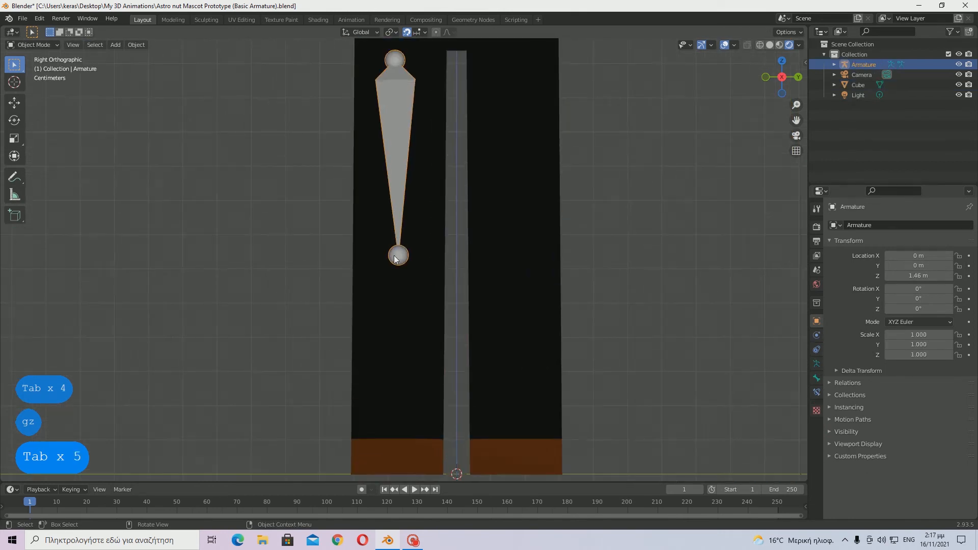
pyautogui.press('Tab')
pyautogui.press('g')
pyautogui.press('z')
pyautogui.click(401, 268)
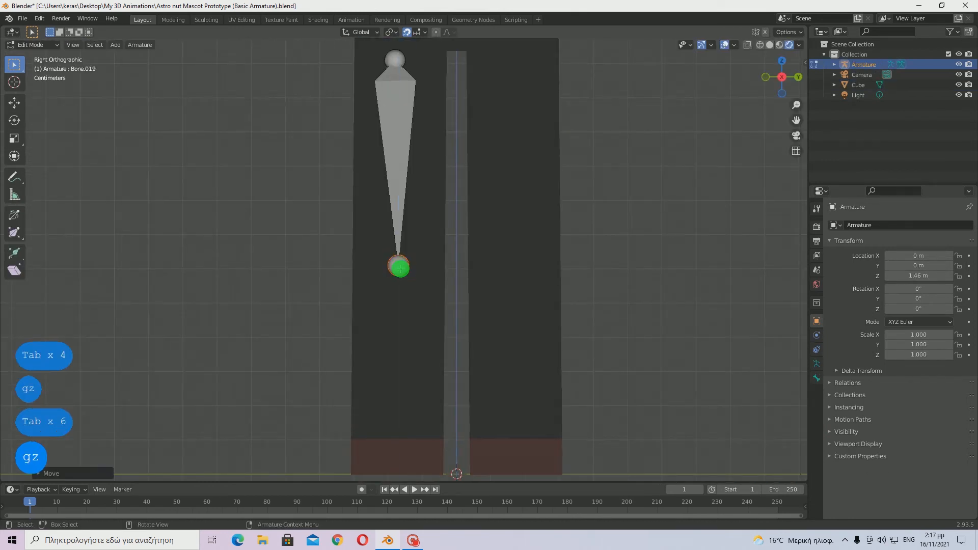
# Examine the knee joint's position against the leg mesh's edge lines in Object Mode and Edit Mode.
pyautogui.press('Tab')
pyautogui.click(388, 284)
pyautogui.press('Tab')
pyautogui.press('Tab')
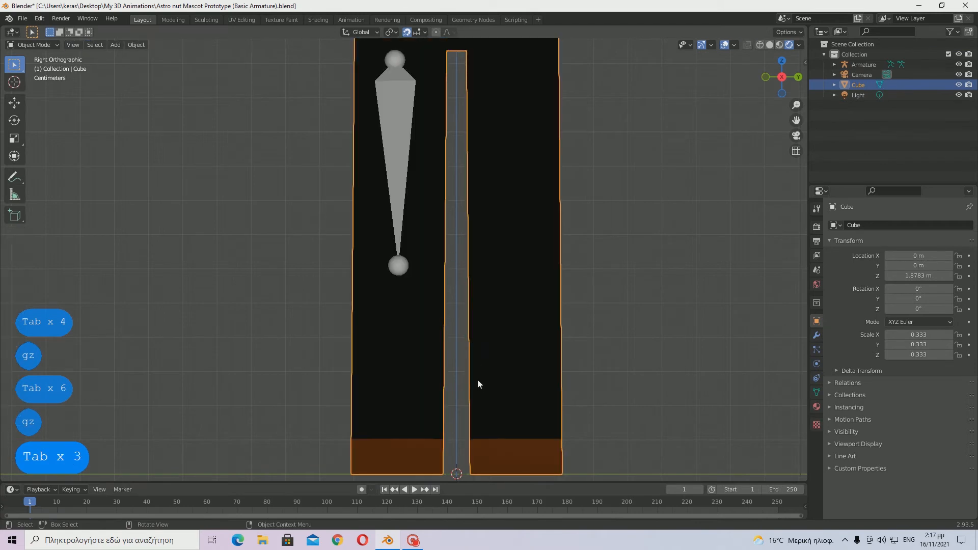
pyautogui.press('Tab')
pyautogui.press('Tab')
pyautogui.click(395, 268)
pyautogui.press('Tab')
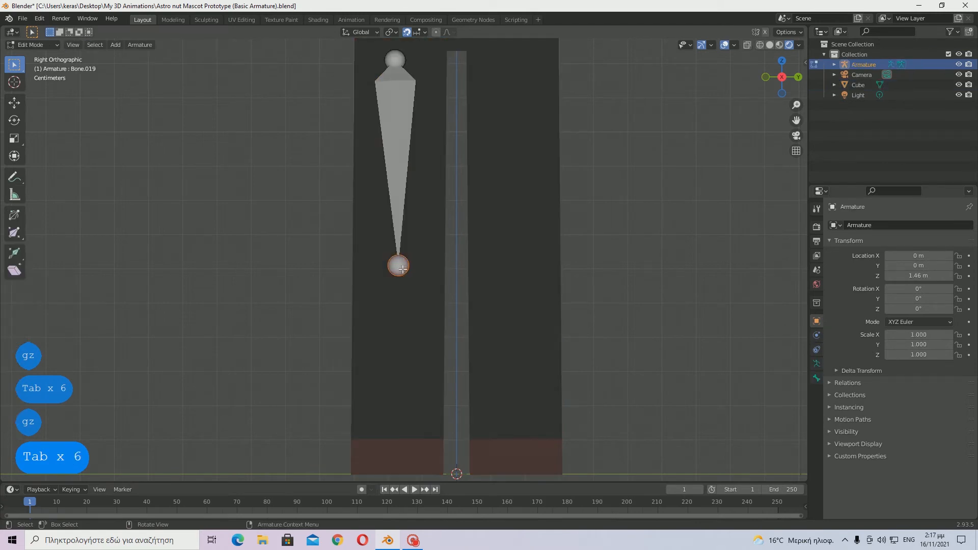
# In the front orthographic view, extrude a shin bone from the knee to the ankle and lower its end about 0.05 m along Z.
pyautogui.scroll(-3, 405, 282)
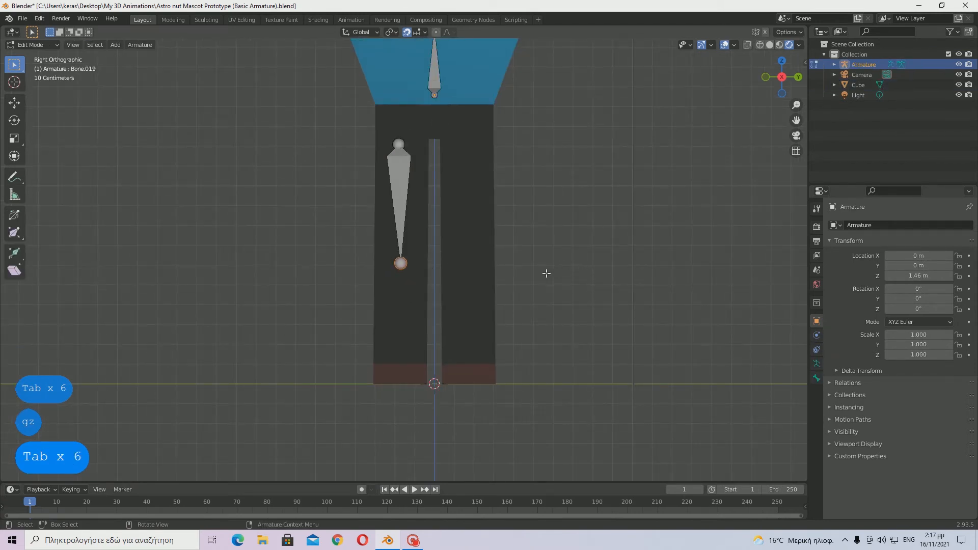
pyautogui.click(766, 77)
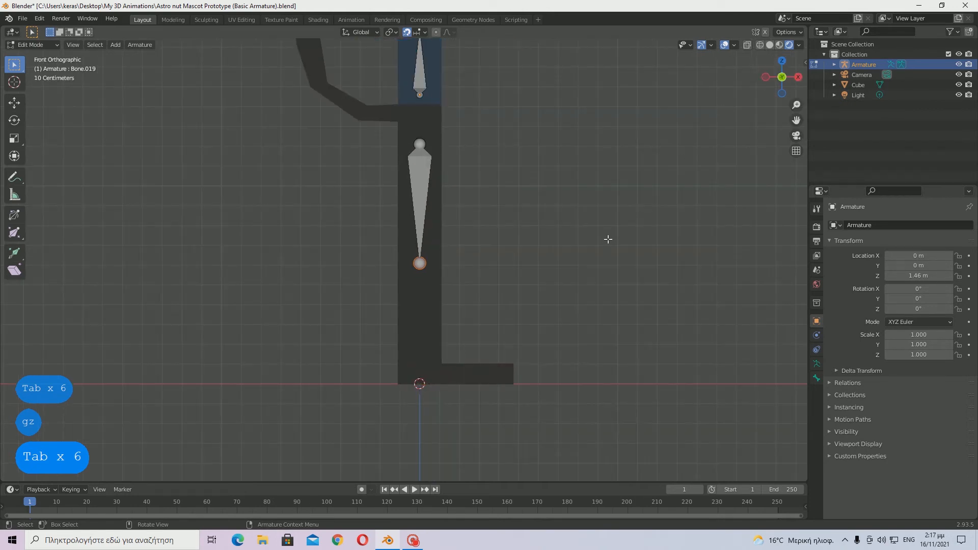
pyautogui.press('e')
pyautogui.click(602, 330)
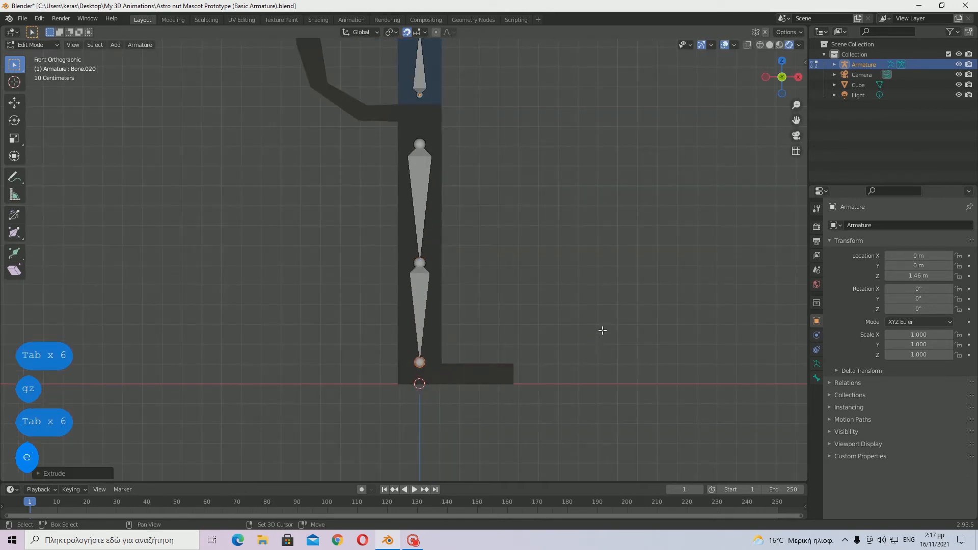
pyautogui.keyDown('shift'); pyautogui.moveTo(602, 330); pyautogui.dragTo(600, 231, button='middle'); pyautogui.keyUp('shift')
pyautogui.scroll(7, 600, 228)
pyautogui.press('g')
pyautogui.press('z')
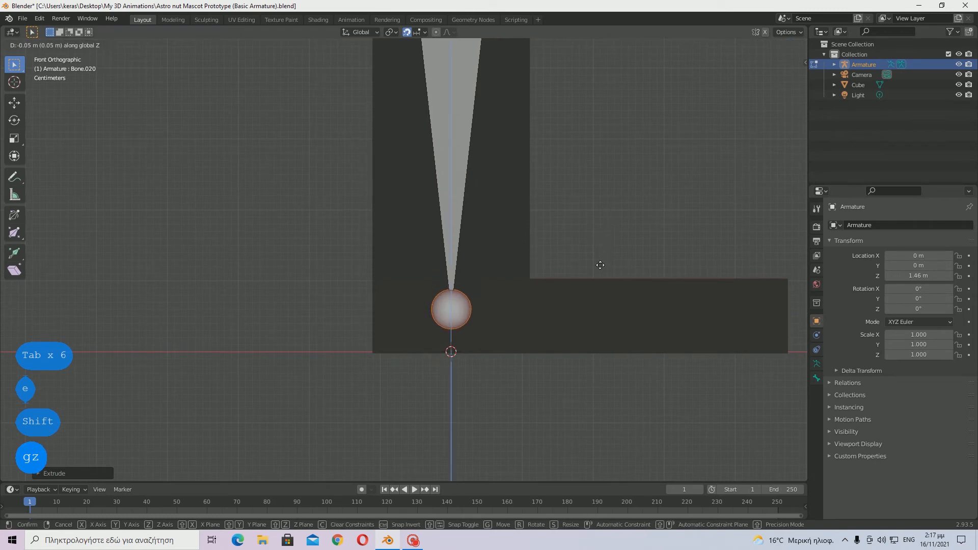
pyautogui.click(600, 267)
# In the front orthographic view, extrude a foot bone about 0.43 m along positive X from the ankle joint toward the toes.
pyautogui.moveTo(617, 249); pyautogui.dragTo(628, 178, button='middle')
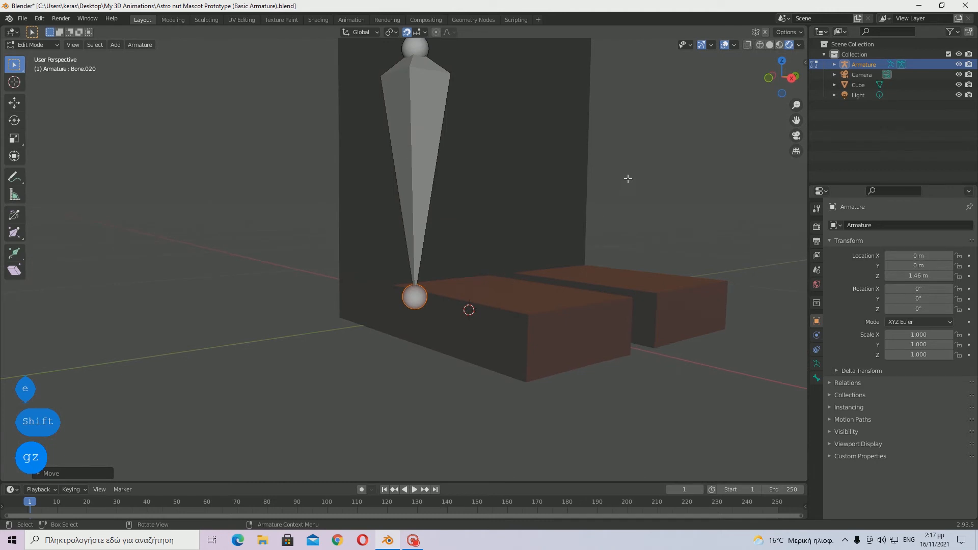
pyautogui.click(768, 79)
pyautogui.press('e')
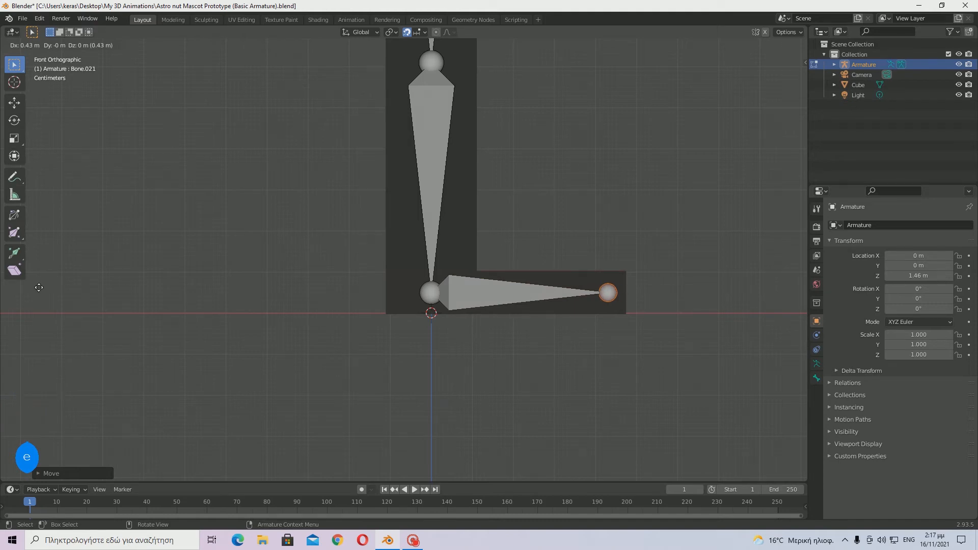
pyautogui.click(38, 287)
pyautogui.moveTo(207, 198); pyautogui.dragTo(89, 236, button='middle')
pyautogui.scroll(-8, 100, 222)
pyautogui.scroll(1, 100, 223)
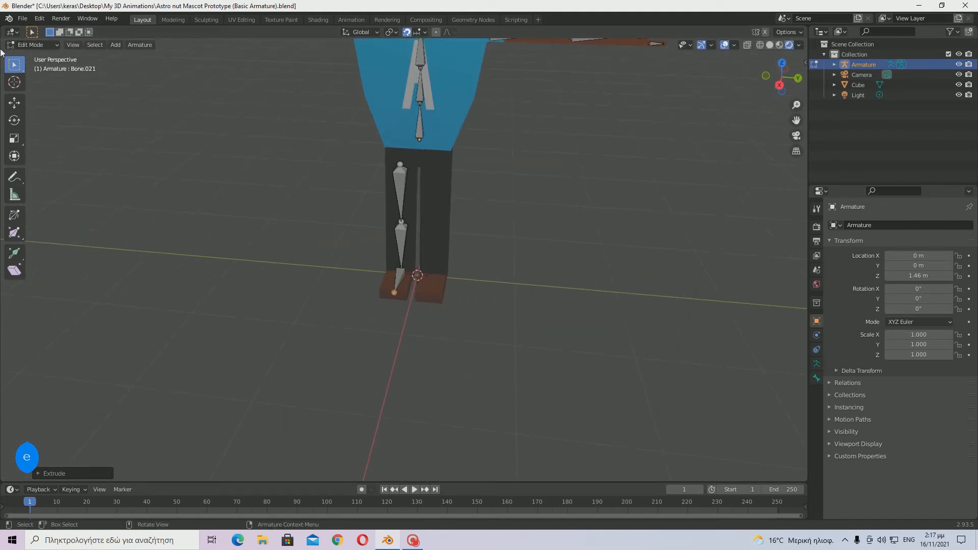
# Select the thigh, shin and foot bones and duplicate them into the opposite leg in the right orthographic view.
pyautogui.moveTo(324, 156); pyautogui.dragTo(417, 352)
pyautogui.moveTo(403, 281); pyautogui.dragTo(440, 290, button='middle')
pyautogui.scroll(-7, 440, 289)
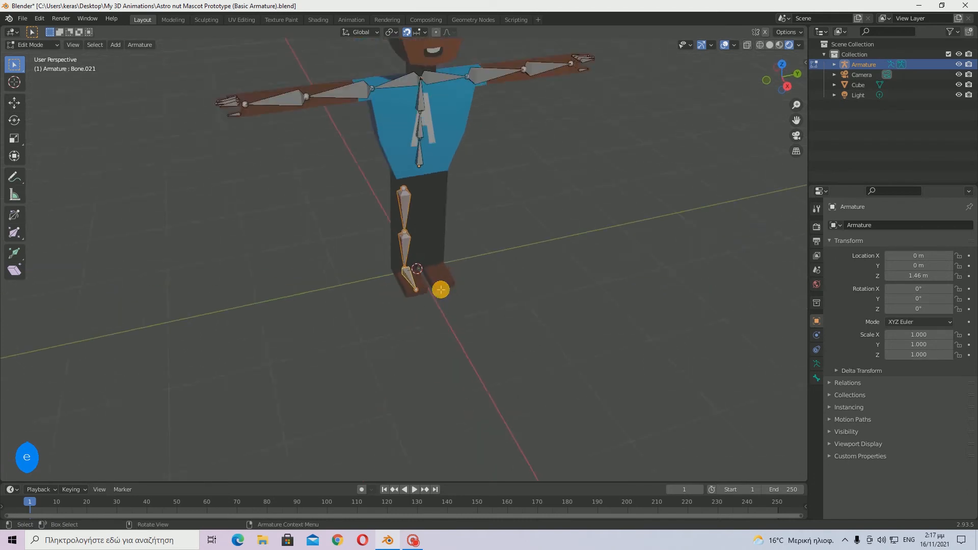
pyautogui.moveTo(416, 258); pyautogui.dragTo(401, 249, button='middle')
pyautogui.scroll(1, 401, 249)
pyautogui.press('KP_Decimal')
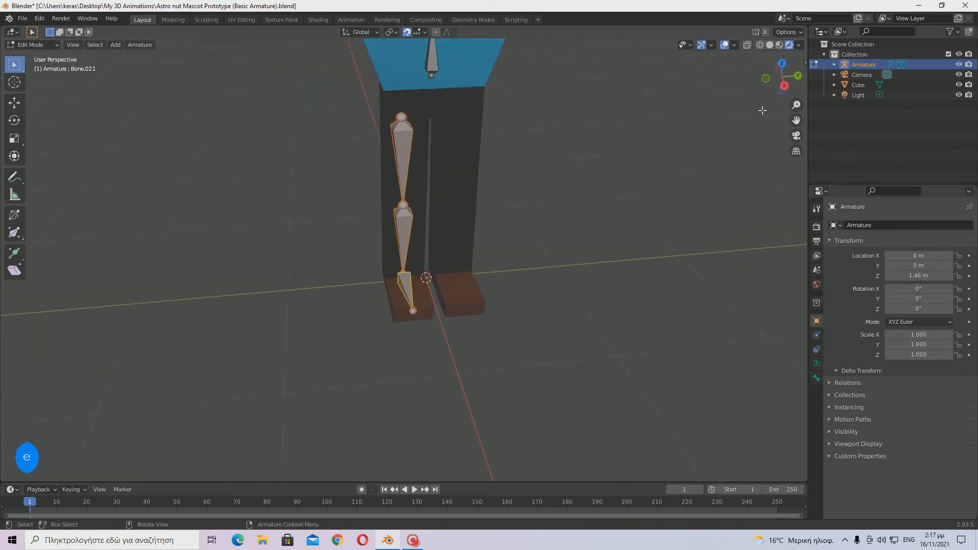
pyautogui.click(784, 85)
pyautogui.hotkey('shift', 'd')
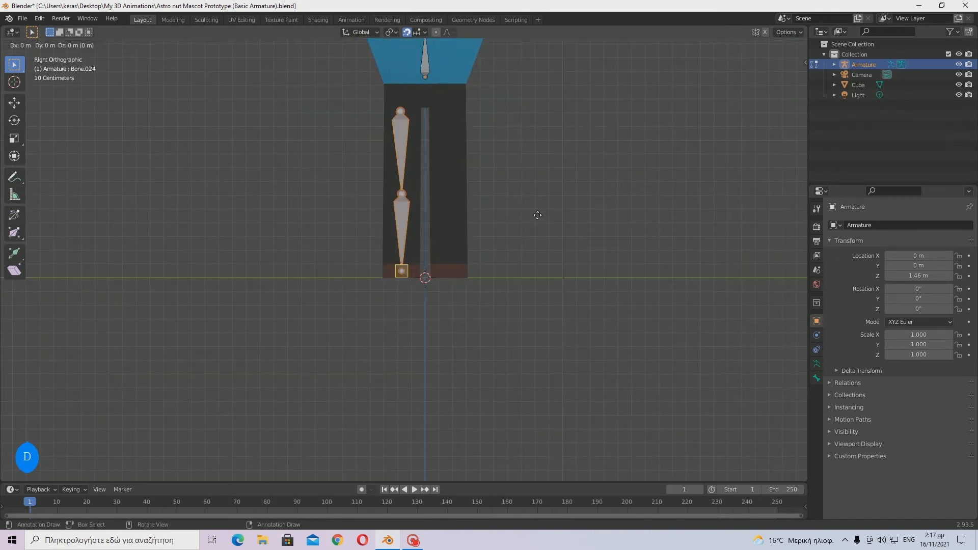
pyautogui.click(575, 213)
# Move the duplicated leg bones along the Y axis to centre them in the second leg.
pyautogui.keyDown('shift'); pyautogui.moveTo(518, 155); pyautogui.dragTo(512, 189, button='middle'); pyautogui.keyUp('shift')
pyautogui.scroll(6, 513, 188)
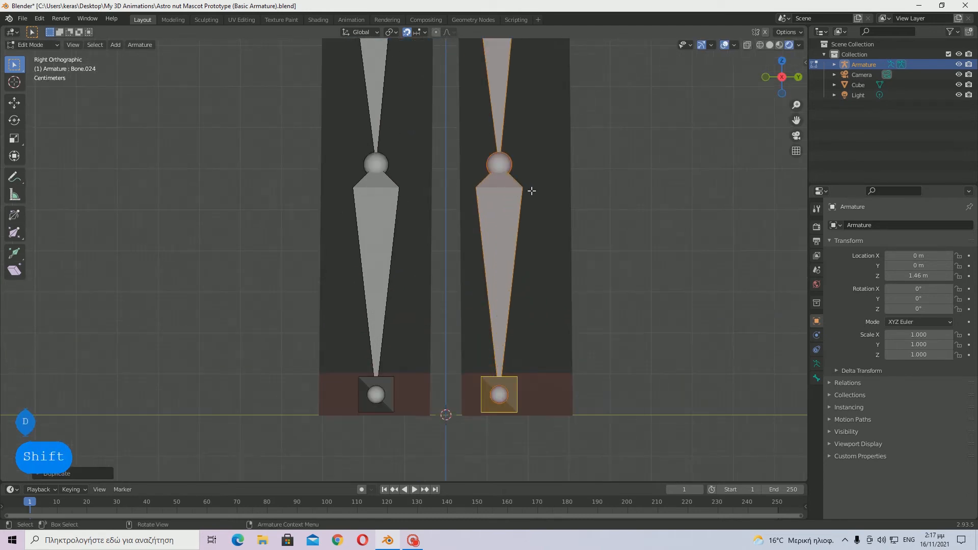
pyautogui.press('g')
pyautogui.press('y')
pyautogui.click(551, 191)
pyautogui.scroll(-7, 557, 188)
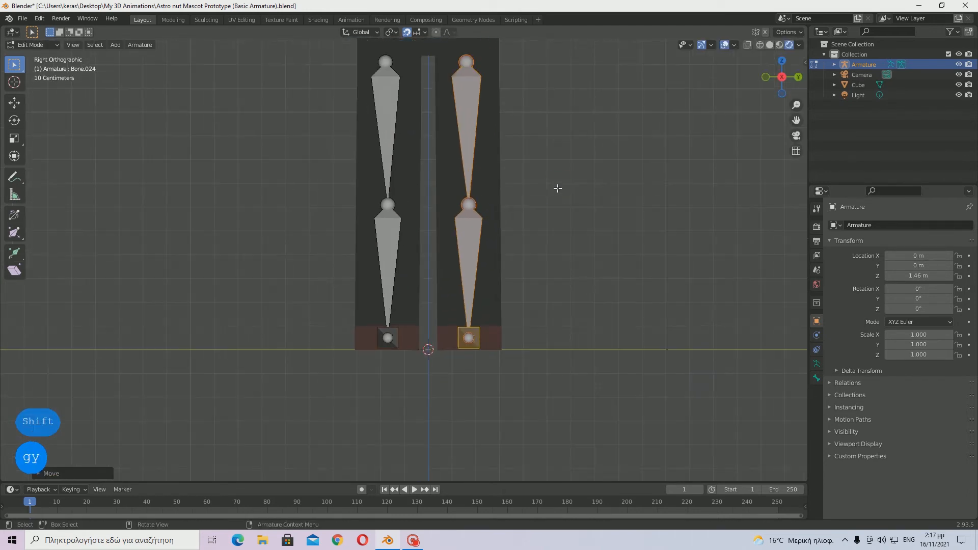
# In the right orthographic view, extrude a neck bone straight up from the top joint of the spine toward the head.
pyautogui.press('Tab')
pyautogui.moveTo(521, 190); pyautogui.dragTo(532, 279, button='middle')
pyautogui.press('Tab')
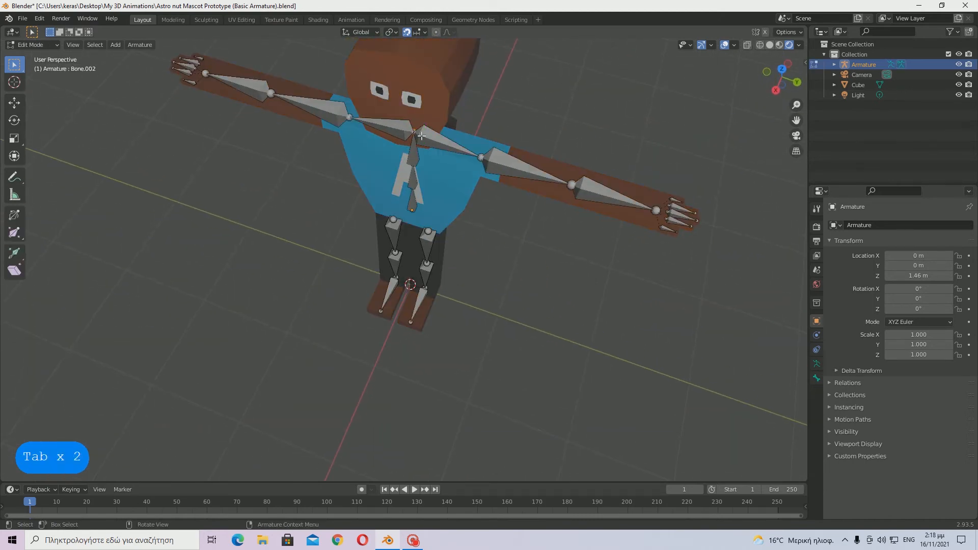
pyautogui.press('KP_Decimal')
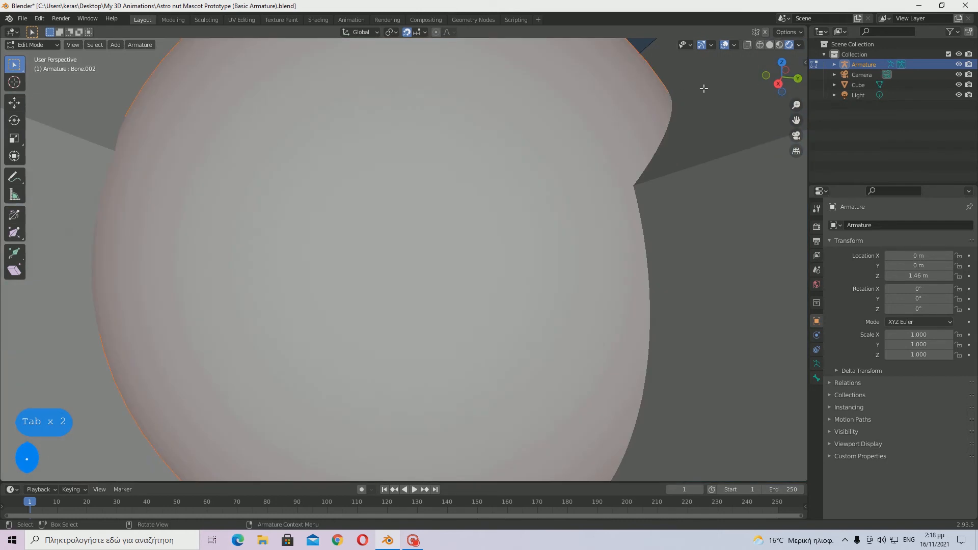
pyautogui.click(778, 85)
pyautogui.press('e')
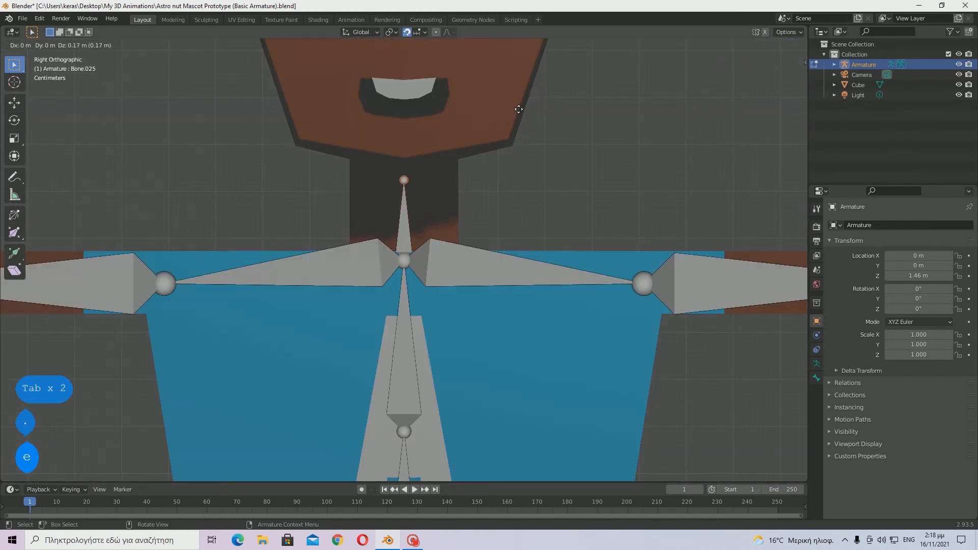
pyautogui.click(519, 81)
pyautogui.moveTo(519, 81); pyautogui.dragTo(458, 234, button='middle')
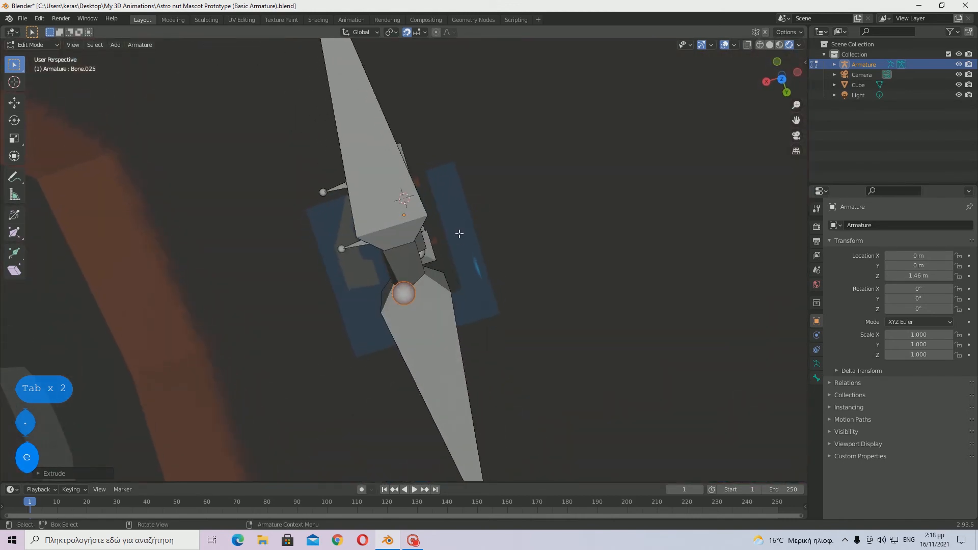
# Move the neck bone's tip up about 0.02 m along the Z axis to the base of the head.
pyautogui.press('g')
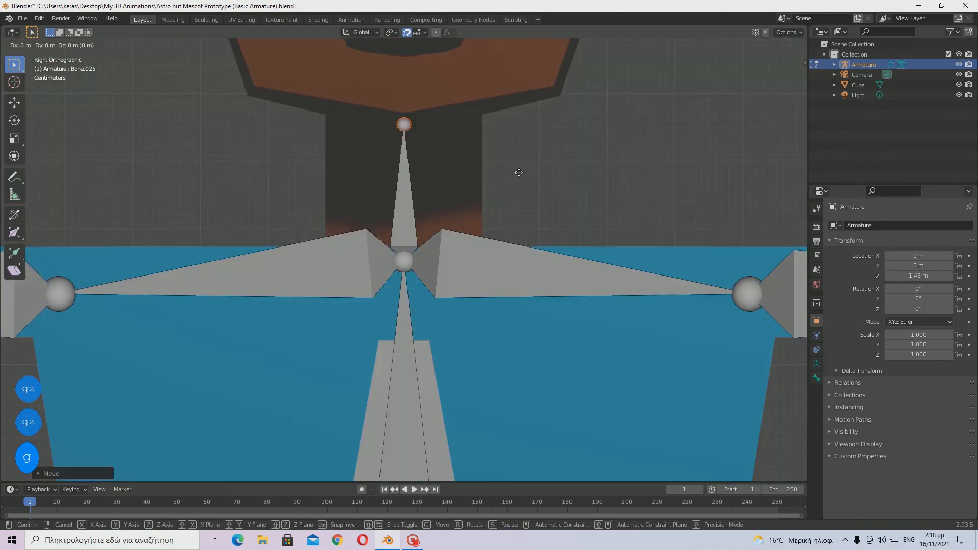
pyautogui.press('z')
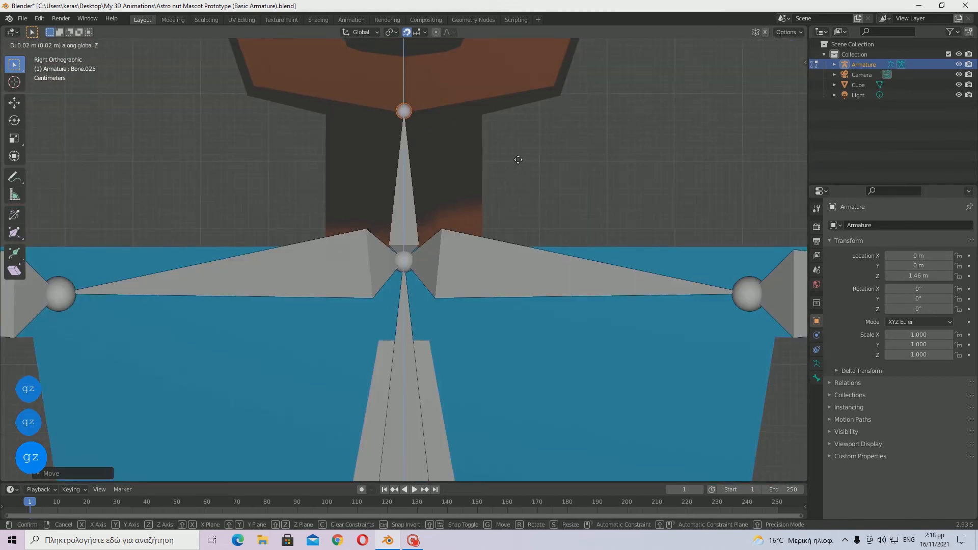
pyautogui.click(519, 160)
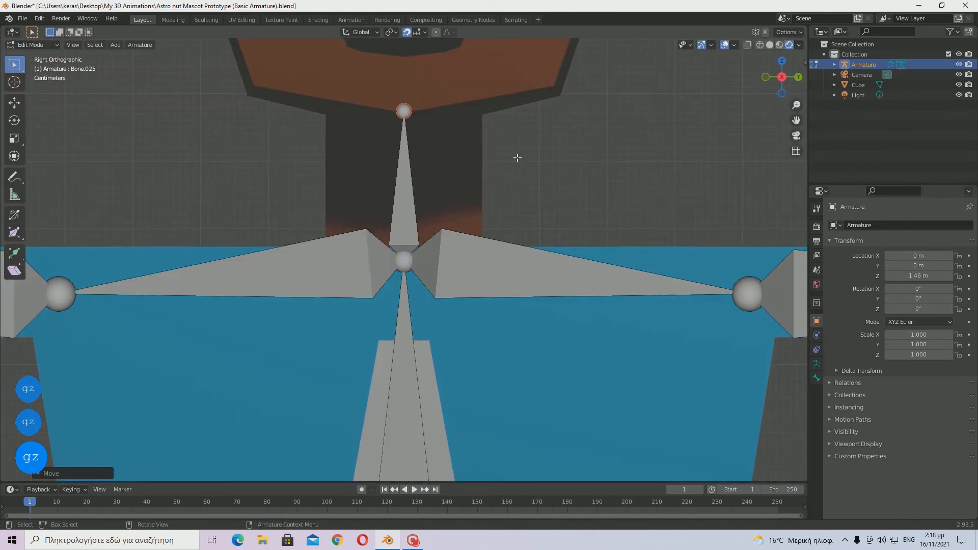
# Extrude a head bone from the neck tip up to the crown and lower its tip about 0.01 m along Z.
pyautogui.scroll(-7, 515, 163)
pyautogui.press('e')
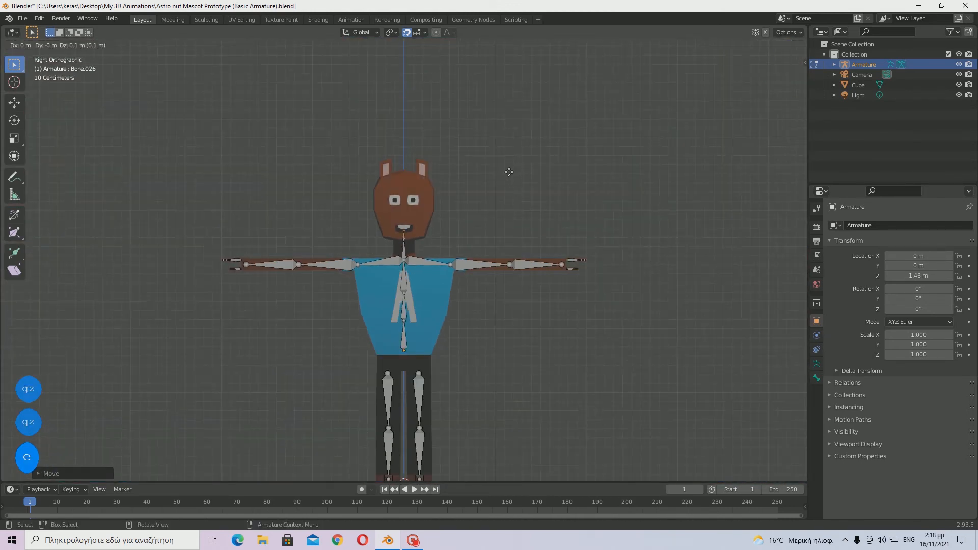
pyautogui.click(512, 123)
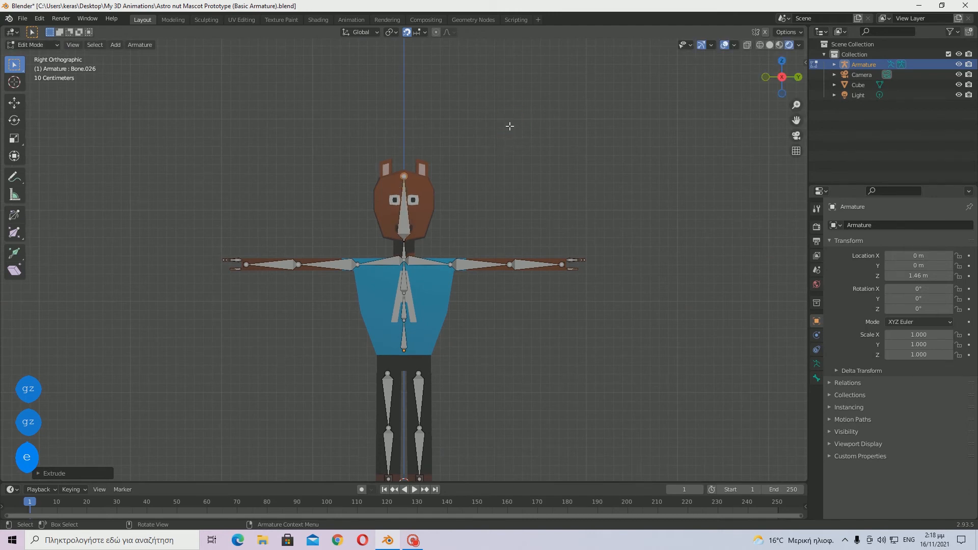
pyautogui.press('KP_Decimal')
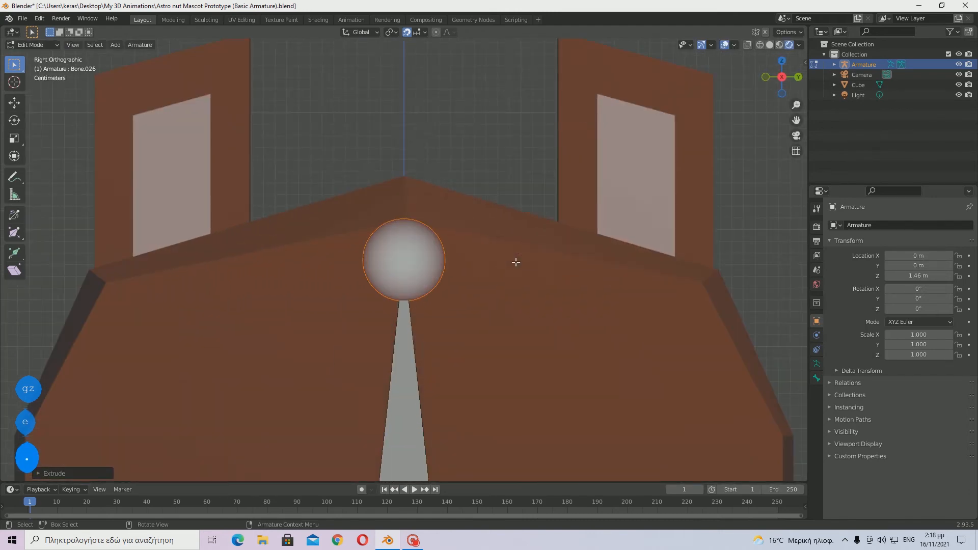
pyautogui.press('g')
pyautogui.press('z')
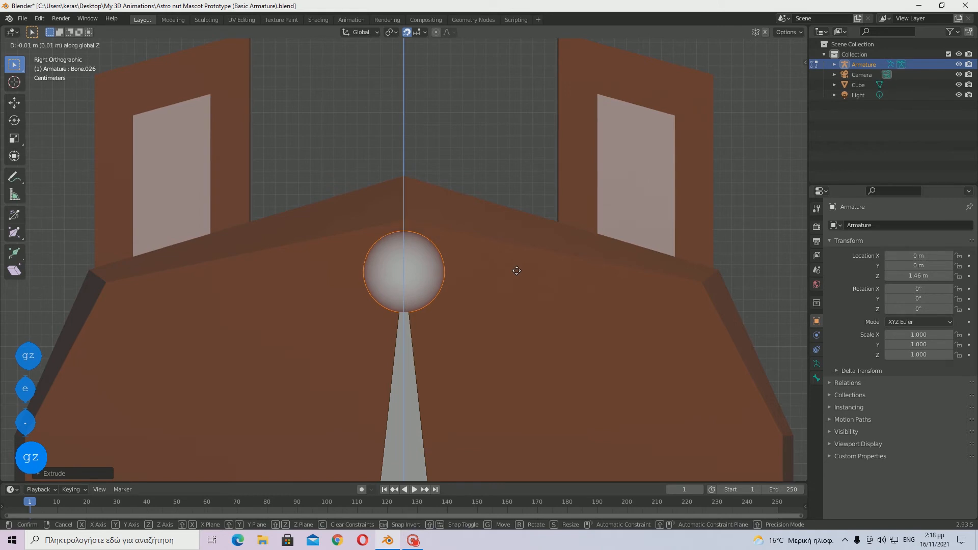
pyautogui.click(518, 267)
# Switch the armature back to Object Mode, deselect it and look over the full bone layout in perspective.
pyautogui.moveTo(517, 267)
pyautogui.mouseDown(button='middle')
pyautogui.moveTo(422, 264)
pyautogui.moveTo(530, 259)
pyautogui.mouseUp(button='middle')
pyautogui.scroll(-8, 632, 252)
pyautogui.press('Tab')
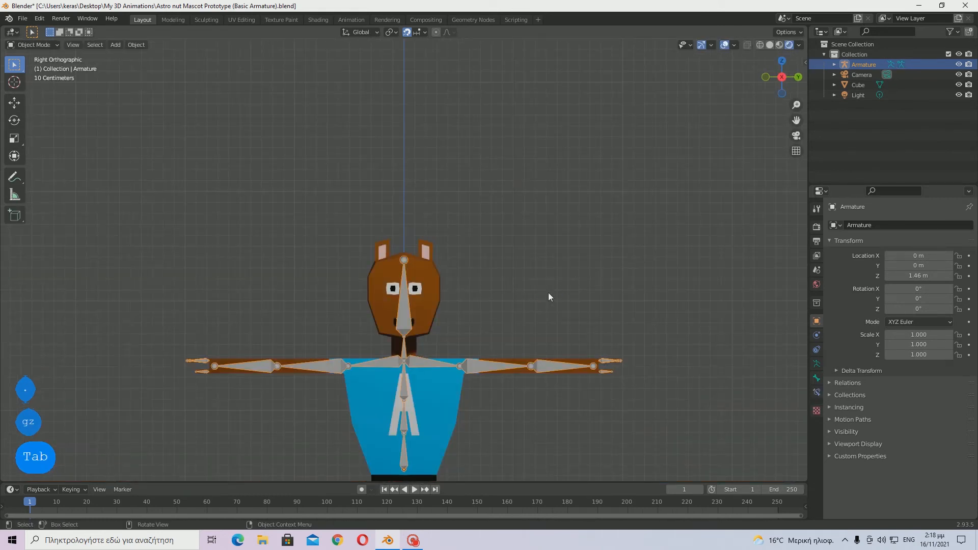
pyautogui.click(548, 293)
pyautogui.scroll(-5, 550, 293)
pyautogui.moveTo(548, 293); pyautogui.dragTo(540, 368, button='middle')
pyautogui.moveTo(469, 368); pyautogui.dragTo(527, 385, button='middle')
pyautogui.scroll(1, 526, 384)
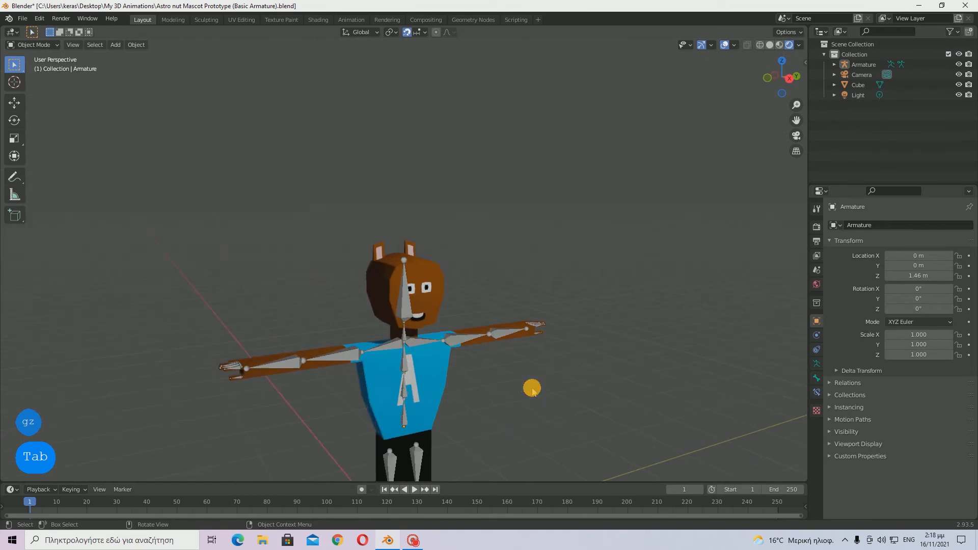
pyautogui.scroll(-4, 427, 339)
pyautogui.scroll(2, 410, 305)
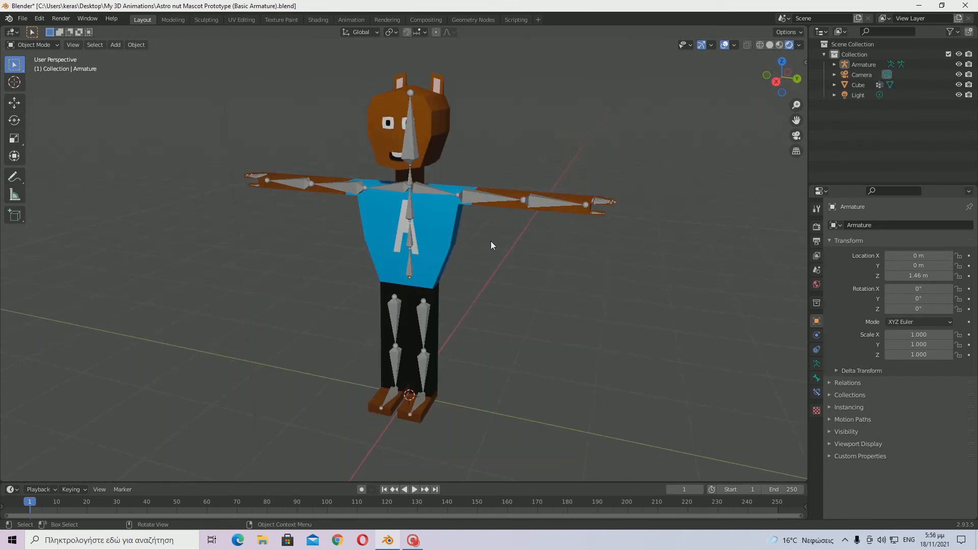
# Select the character mesh followed by the armature, and parent the mesh to it using Armature Deform With Automatic Weights.
pyautogui.moveTo(491, 242); pyautogui.dragTo(444, 240, button='middle')
pyautogui.click(443, 238)
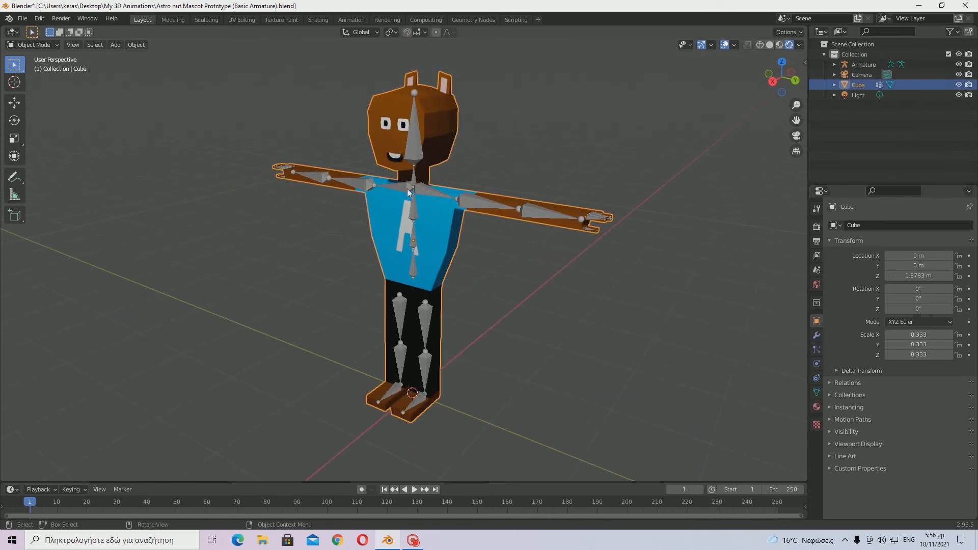
pyautogui.press('shift')
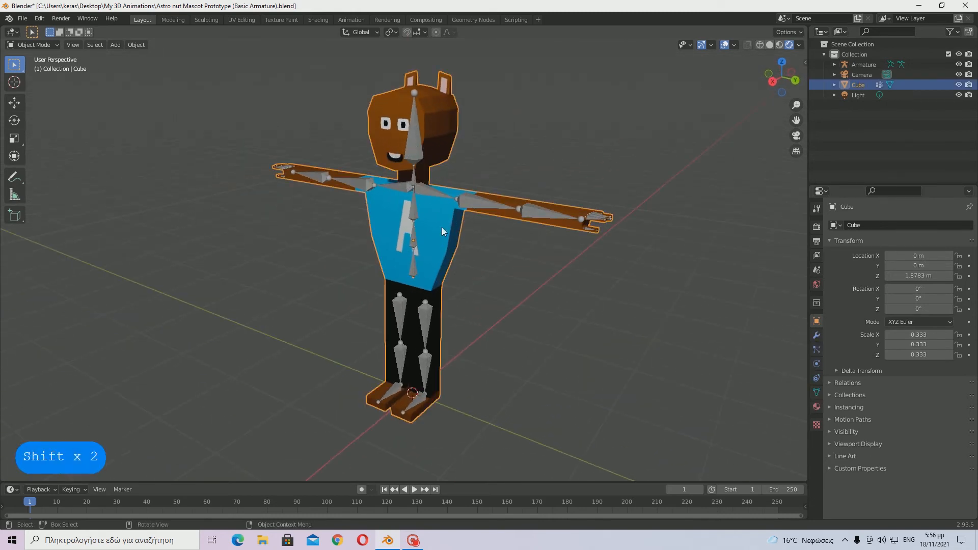
pyautogui.keyDown('shift'); pyautogui.click(413, 148); pyautogui.keyUp('shift')
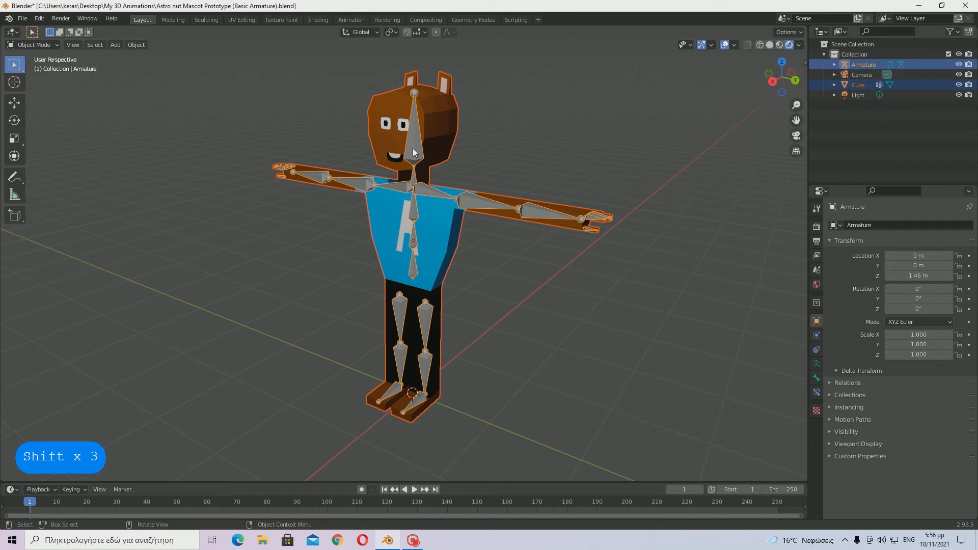
pyautogui.hotkey('alt', 'p')
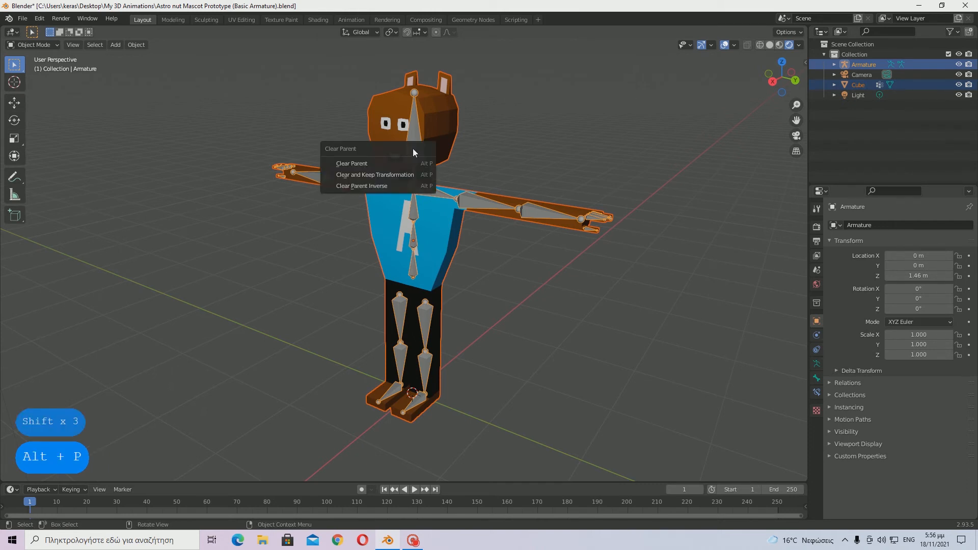
pyautogui.hotkey('ctrl', 'p')
pyautogui.hotkey('ctrl', 'p')
pyautogui.click(458, 137)
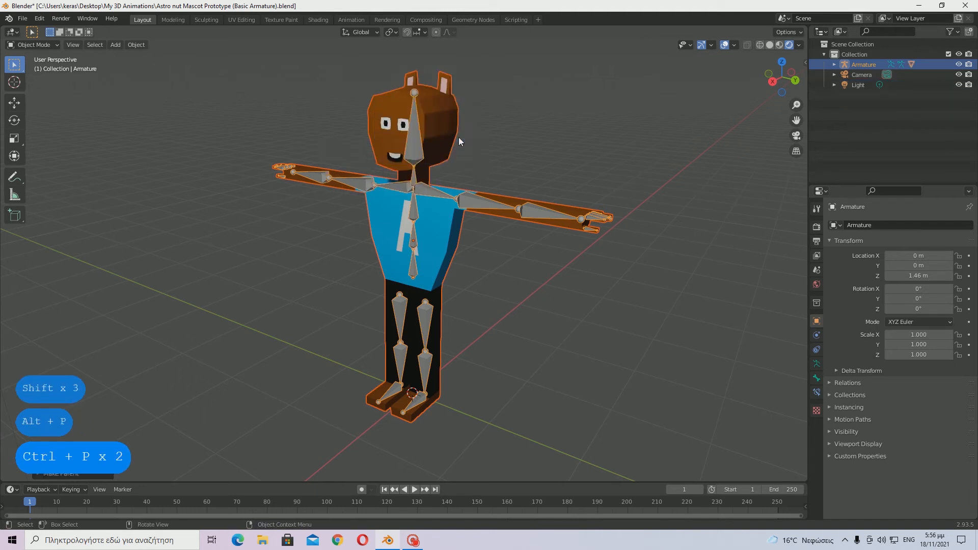
pyautogui.hotkey('ctrl', 'p')
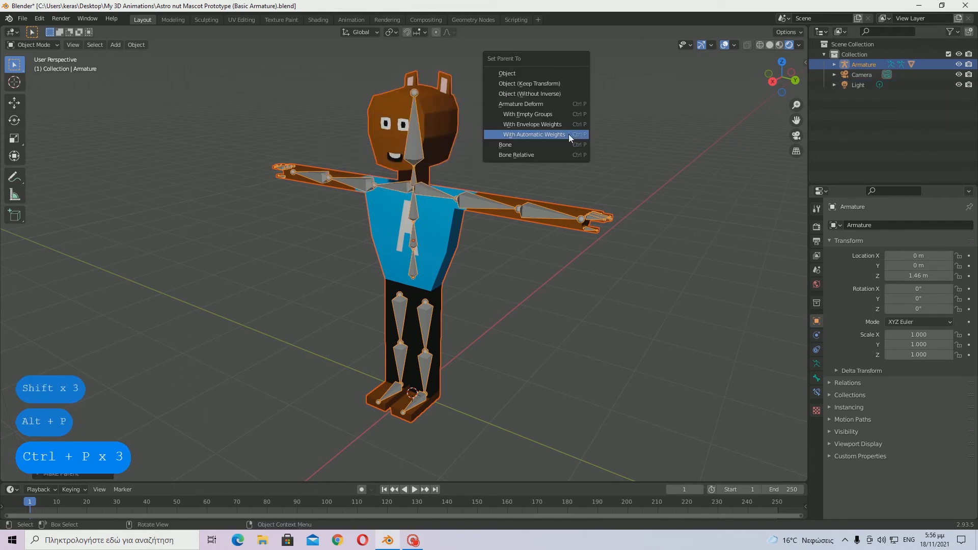
pyautogui.click(481, 271)
# Select the mesh together with the armature, keeping the armature active, and enter Pose Mode.
pyautogui.click(384, 195)
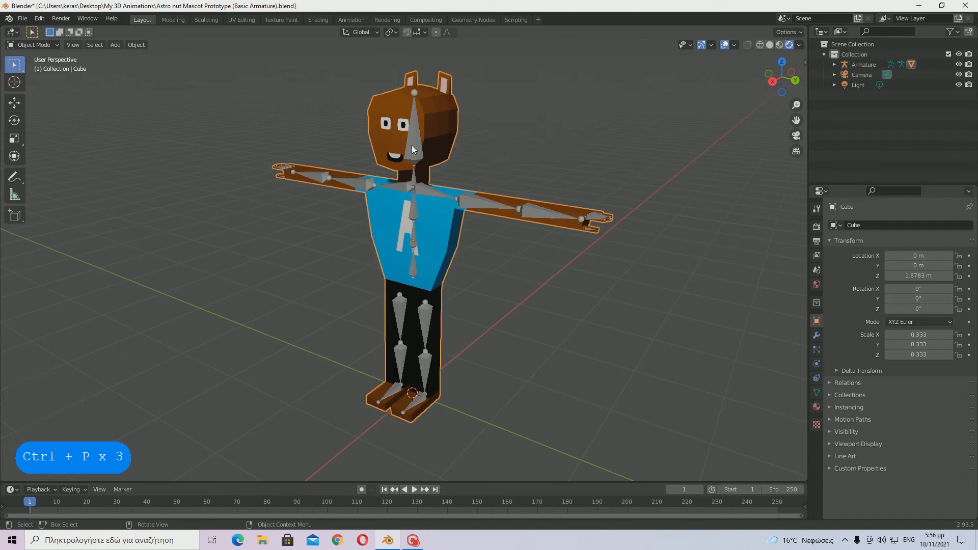
pyautogui.moveTo(529, 125); pyautogui.dragTo(602, 134, button='middle')
pyautogui.scroll(2, 402, 135)
pyautogui.scroll(-2, 407, 130)
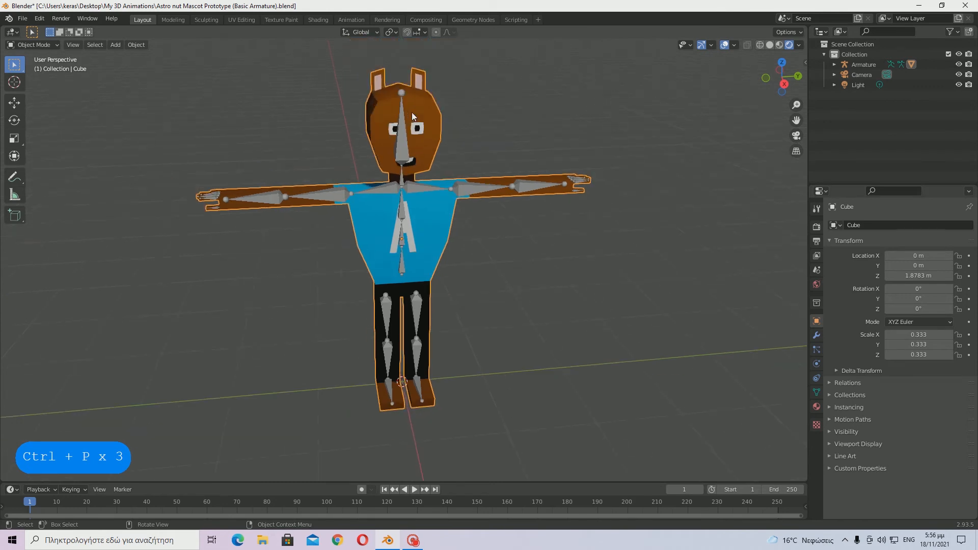
pyautogui.moveTo(413, 140); pyautogui.dragTo(432, 191, button='middle')
pyautogui.keyDown('shift'); pyautogui.click(403, 156); pyautogui.keyUp('shift')
pyautogui.hotkey('ctrl', 'Tab')
pyautogui.hotkey('ctrl', 'Tab')
pyautogui.hotkey('ctrl', 'Tab')
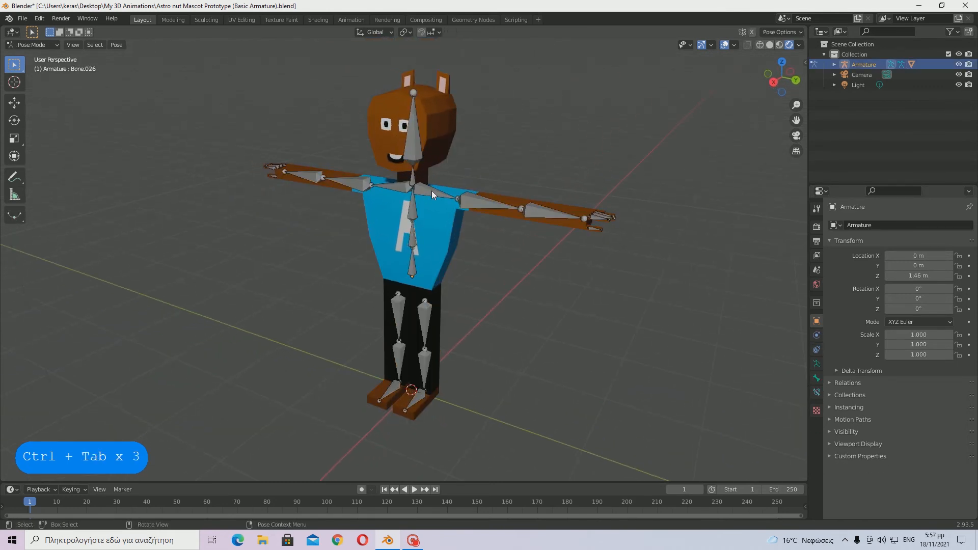
# Try rotating the shoulder bone in Pose Mode to test how the arm mesh follows, and cancel the rotation.
pyautogui.press('r')
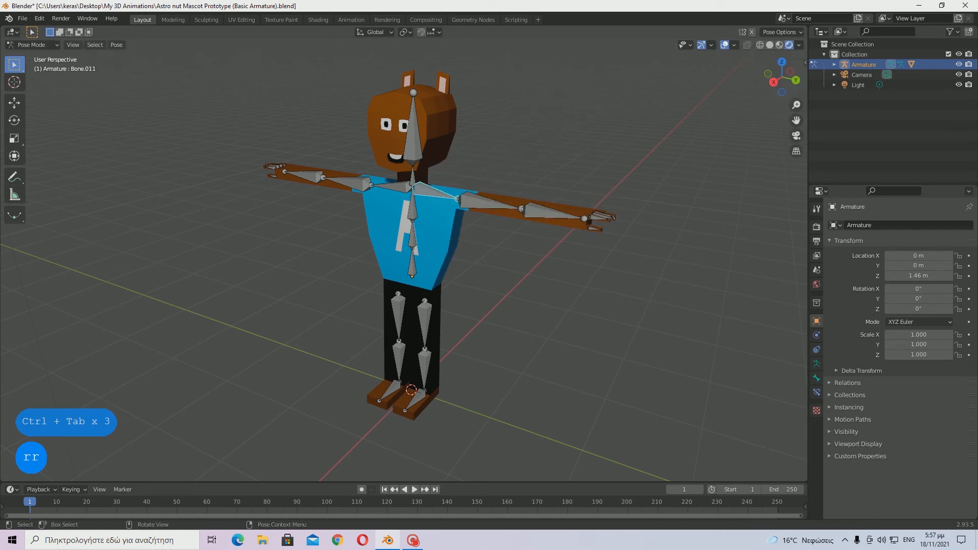
pyautogui.press('r')
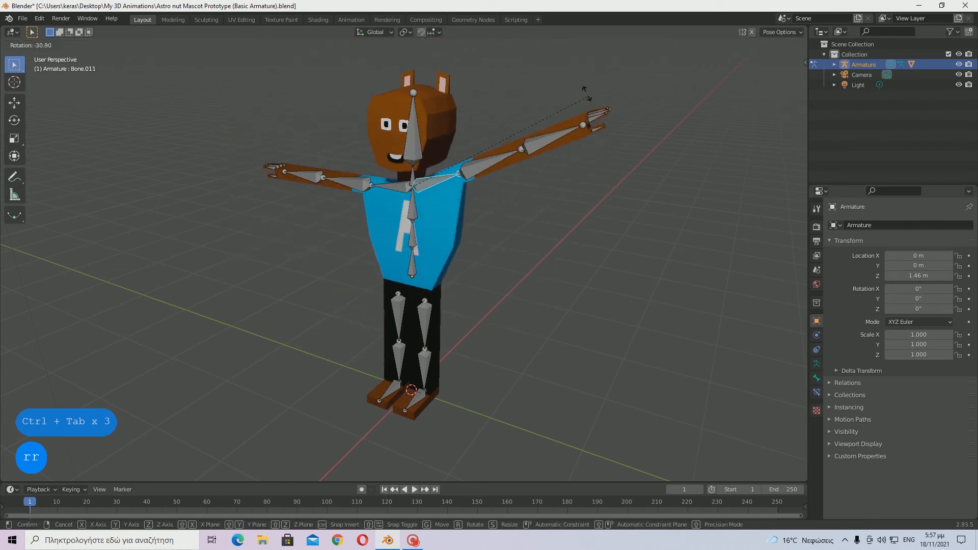
pyautogui.rightClick(328, 250)
pyautogui.click(46, 47)
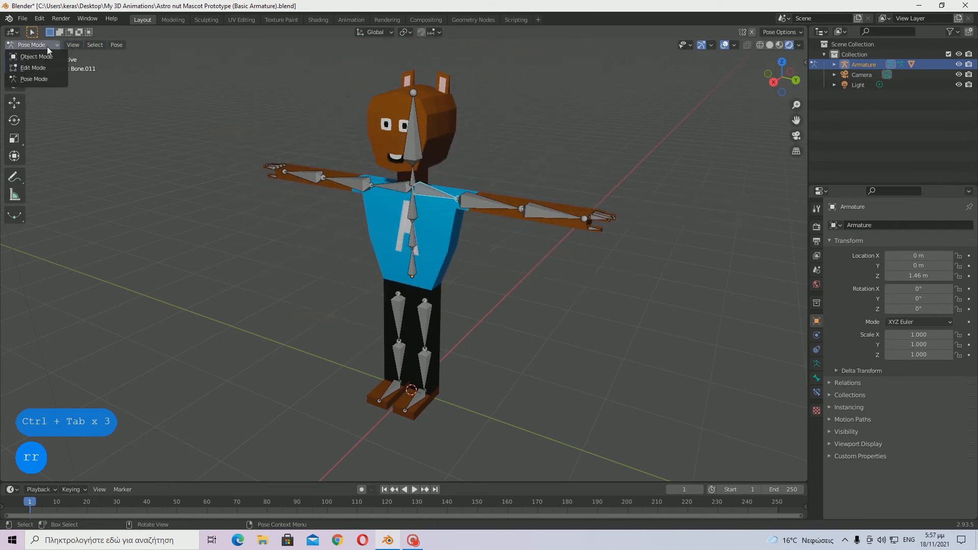
pyautogui.press('a')
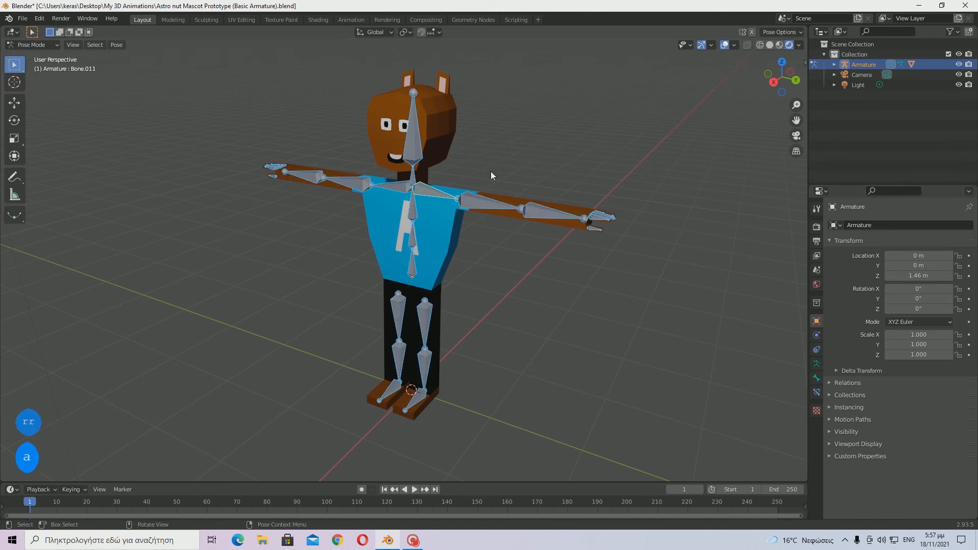
pyautogui.press('y')
pyautogui.press('t')
pyautogui.press('y')
pyautogui.press('t')
pyautogui.click(498, 155)
# Try rotating the upper arm bone and the forearm bone of the same arm, cancelling each rotation.
pyautogui.click(503, 203)
pyautogui.press('r')
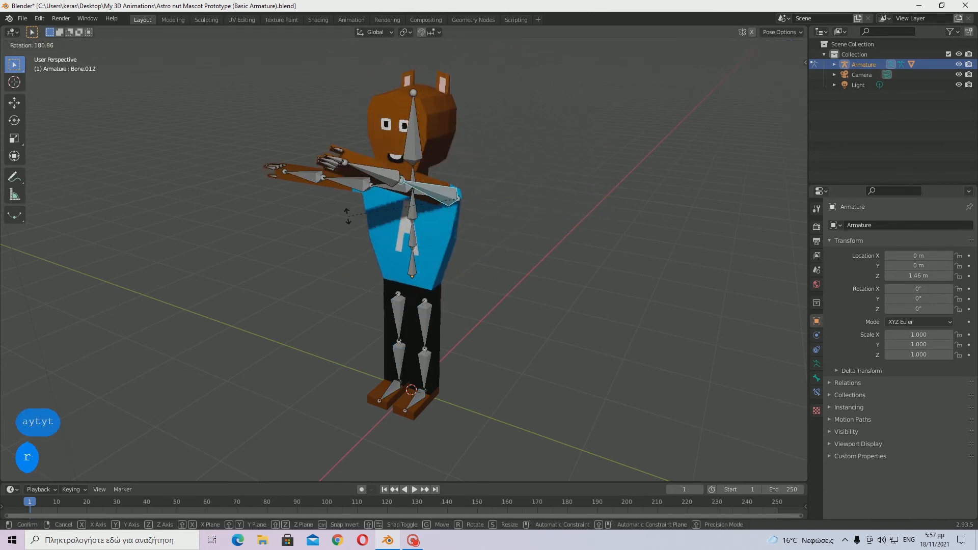
pyautogui.rightClick(505, 291)
pyautogui.click(546, 206)
pyautogui.press('r')
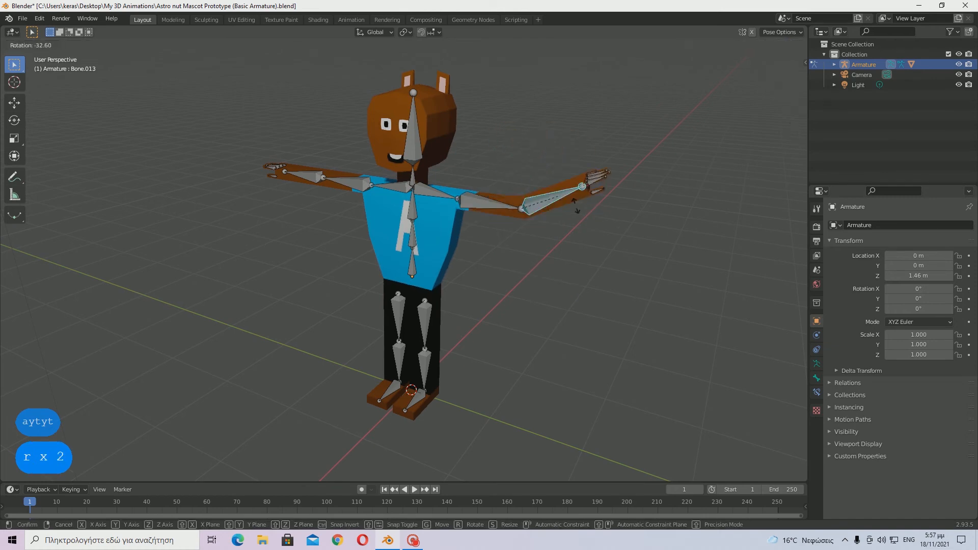
pyautogui.rightClick(543, 237)
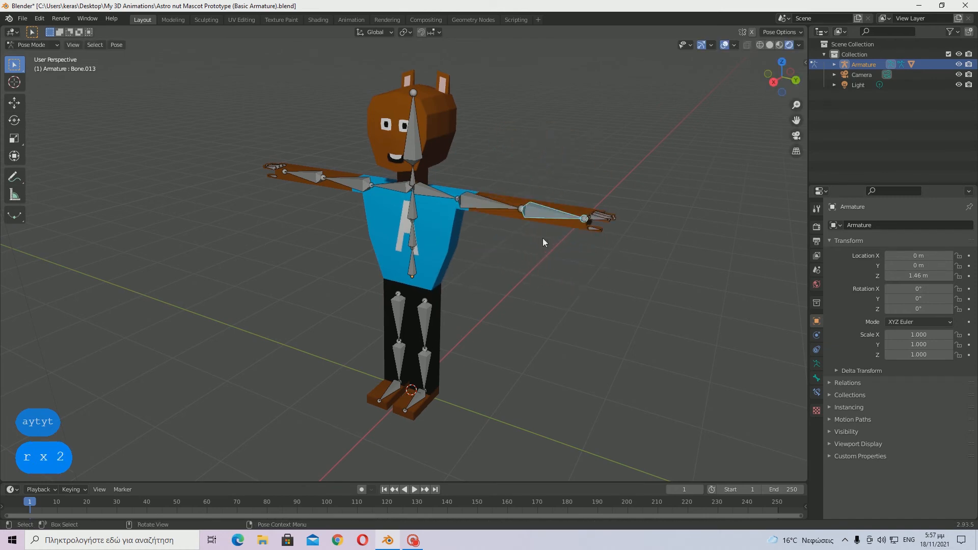
# Return the armature from Pose Mode to Object Mode with nothing selected.
pyautogui.press('a')
pyautogui.hotkey('ctrl', 'Tab')
pyautogui.click(536, 157)
pyautogui.moveTo(361, 152); pyautogui.dragTo(432, 152, button='middle')
pyautogui.scroll(1, 432, 151)
pyautogui.scroll(-3, 453, 216)
pyautogui.scroll(3, 488, 197)
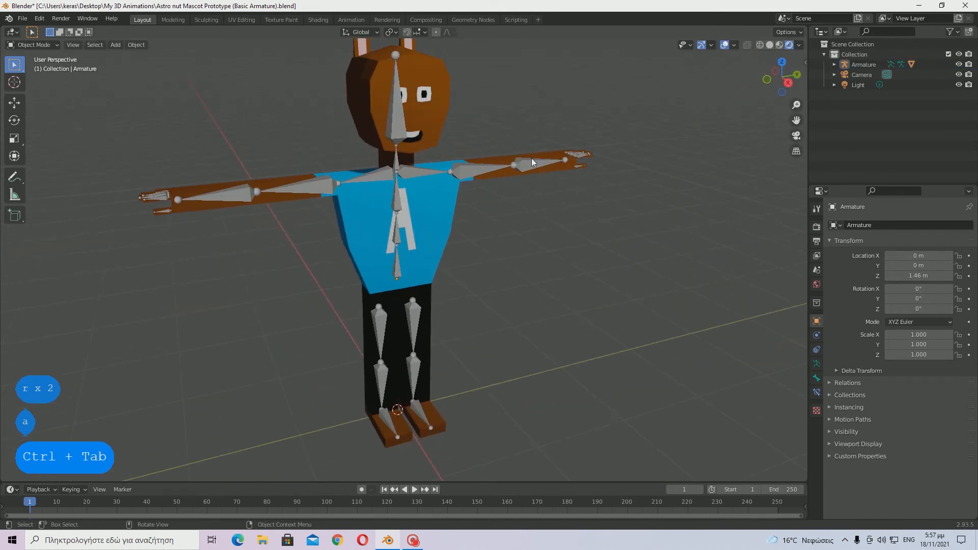
pyautogui.scroll(-1, 560, 147)
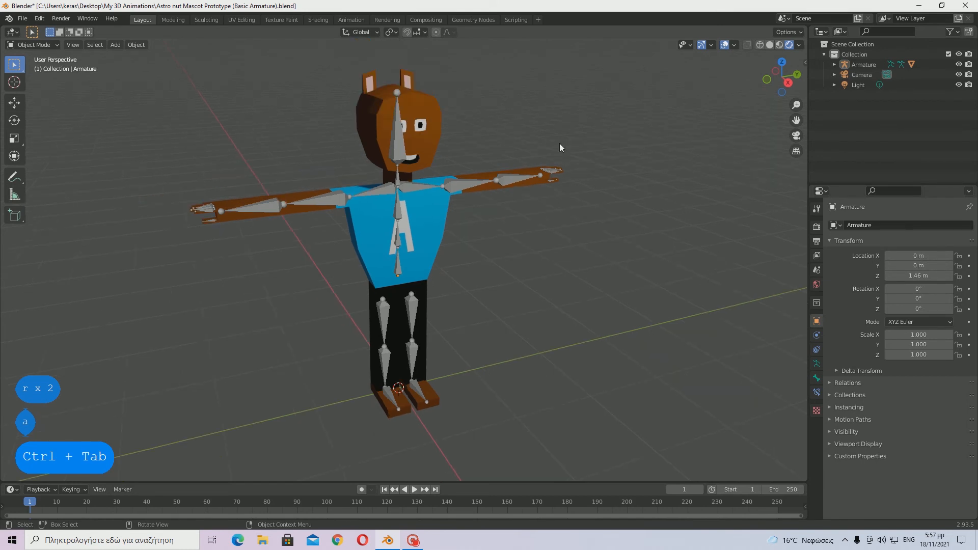
# Box-select the whole character, clear the selection, and save the blend file.
pyautogui.moveTo(313, 94); pyautogui.dragTo(492, 359)
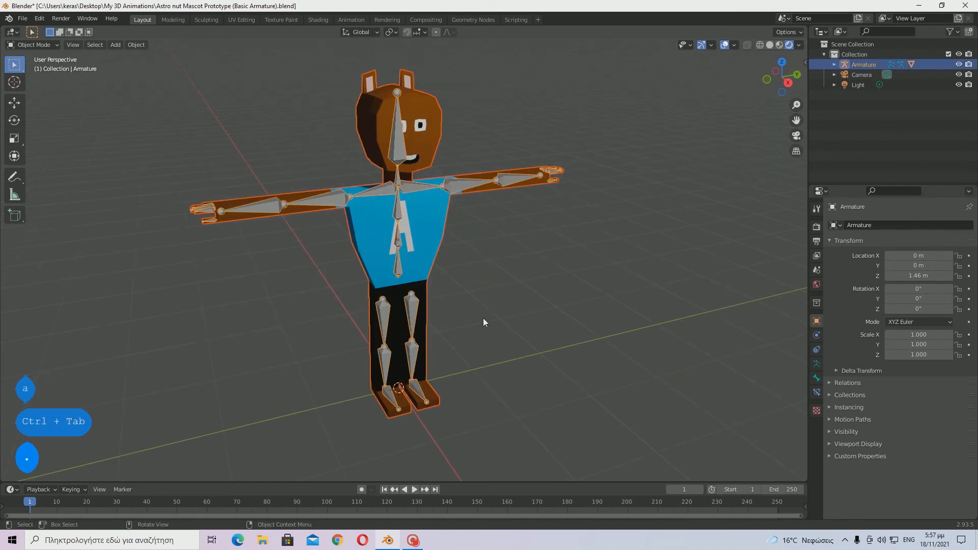
pyautogui.moveTo(483, 318)
pyautogui.mouseDown(button='middle')
pyautogui.moveTo(564, 306)
pyautogui.moveTo(484, 309)
pyautogui.moveTo(488, 301)
pyautogui.mouseUp(button='middle')
pyautogui.click(565, 307)
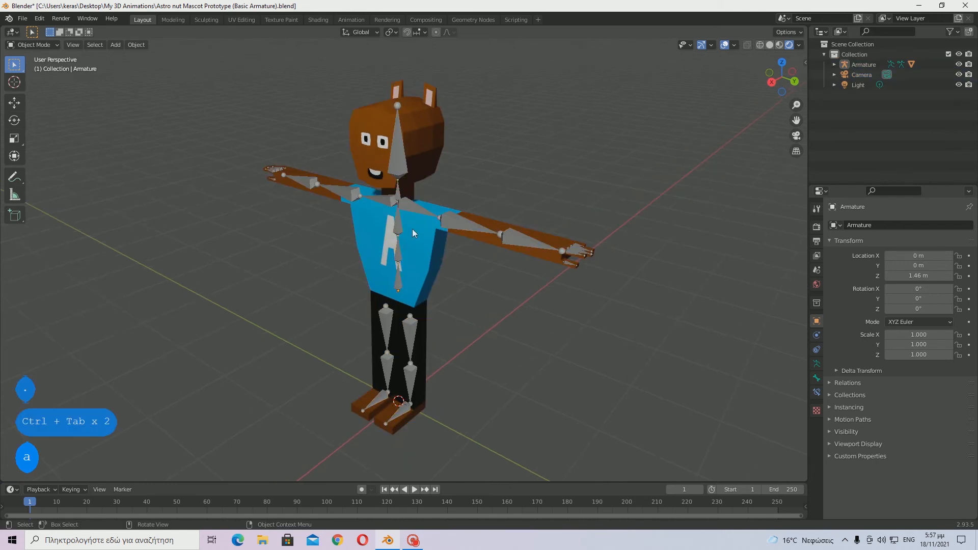
pyautogui.hotkey('ctrl', 's')
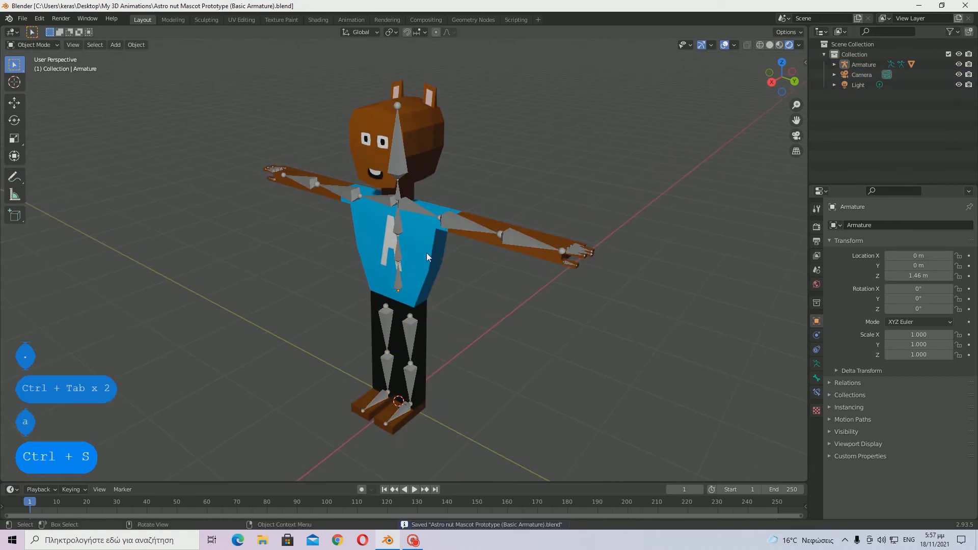
# Select the character mesh and the armature, and remove their parenting with Clear Parent.
pyautogui.click(427, 253)
pyautogui.keyDown('shift'); pyautogui.click(397, 161); pyautogui.keyUp('shift')
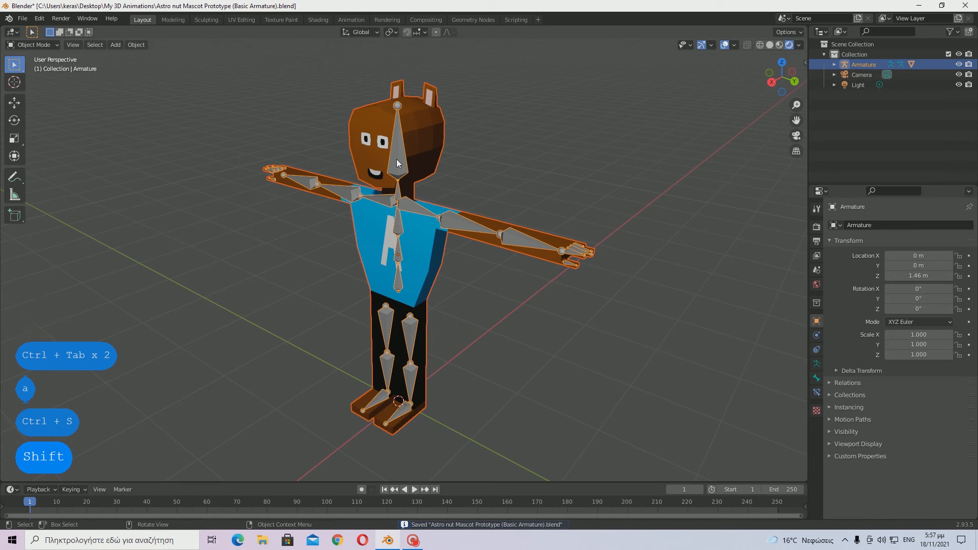
pyautogui.hotkey('alt', 'p')
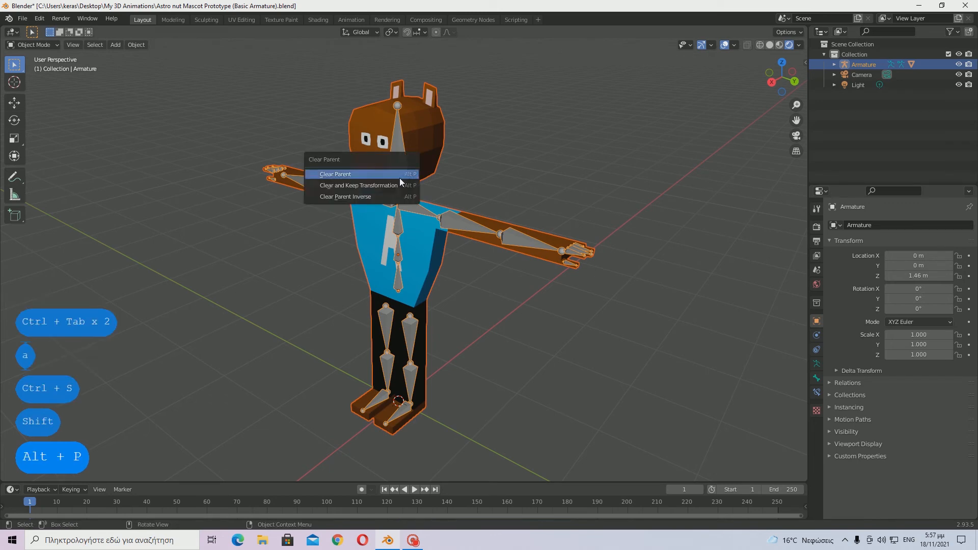
pyautogui.click(387, 174)
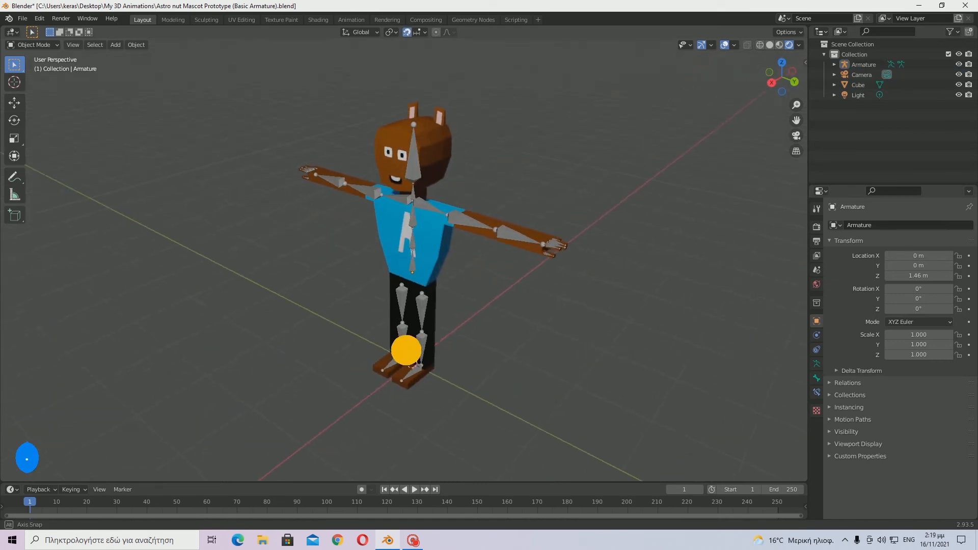
pyautogui.moveTo(406, 350)
pyautogui.mouseDown(button='middle')
pyautogui.moveTo(231, 350)
pyautogui.moveTo(210, 338)
pyautogui.moveTo(397, 312)
pyautogui.moveTo(500, 312)
pyautogui.moveTo(392, 339)
pyautogui.moveTo(340, 325)
pyautogui.moveTo(489, 325)
pyautogui.moveTo(415, 346)
pyautogui.mouseUp(button='middle')
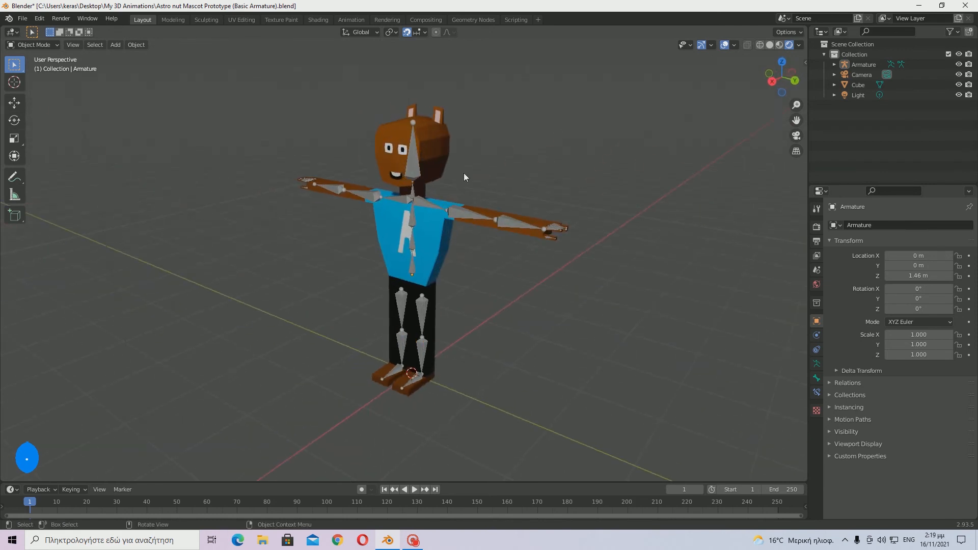
# Save the blend file.
pyautogui.hotkey('ctrl', 's')
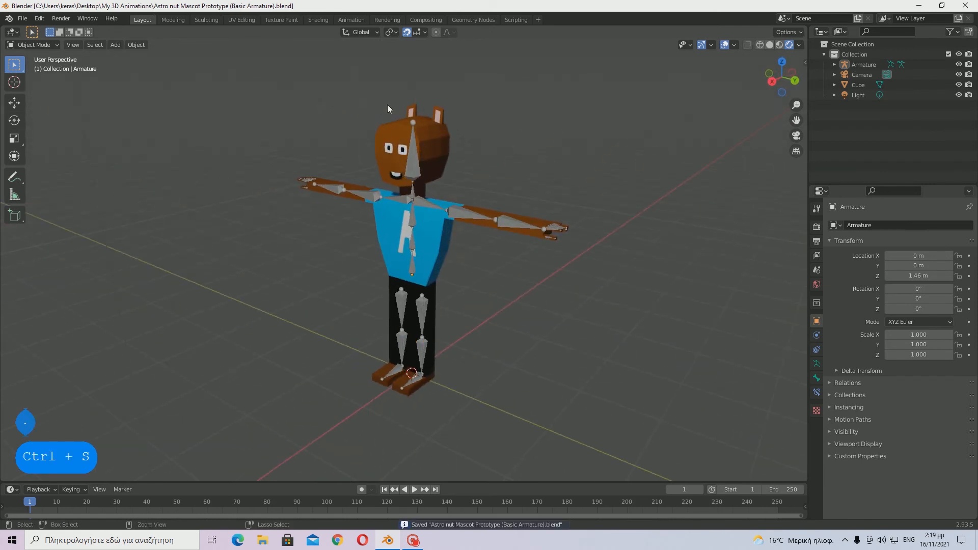
pyautogui.moveTo(387, 105); pyautogui.dragTo(437, 173, button='middle')
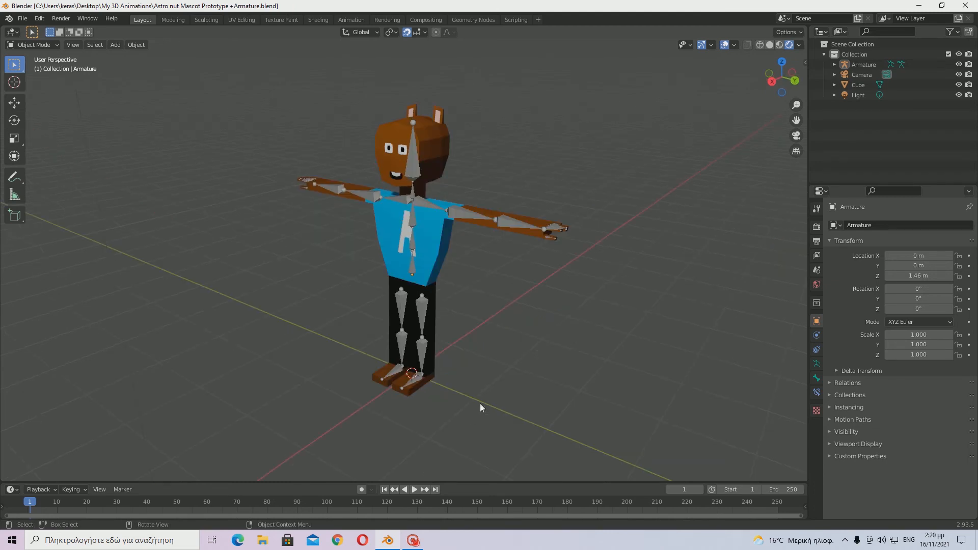
# In the armature's Edit Mode, extrude a bone about 0.17 m along negative X from the base of the lowest spine bone.
pyautogui.scroll(3, 495, 357)
pyautogui.scroll(4, 399, 168)
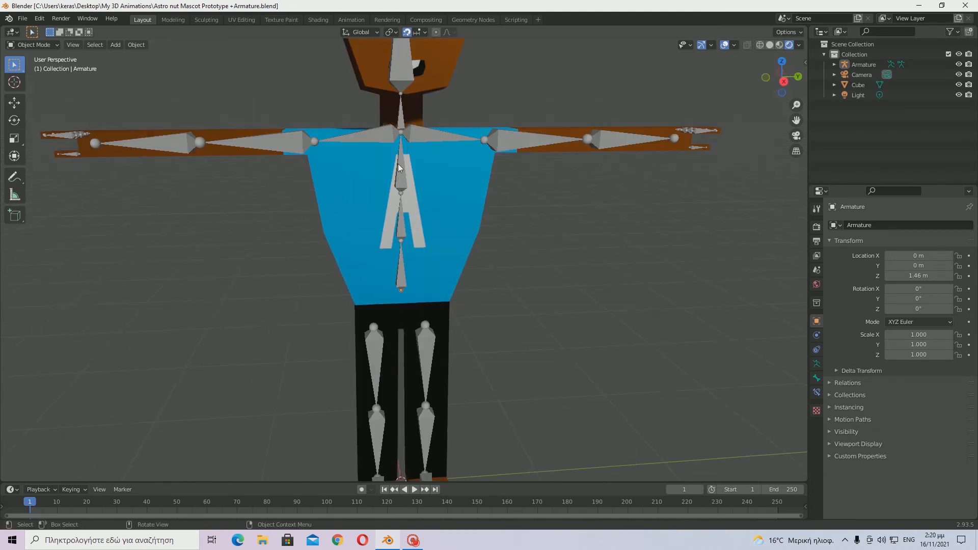
pyautogui.scroll(-5, 400, 92)
pyautogui.press('Tab')
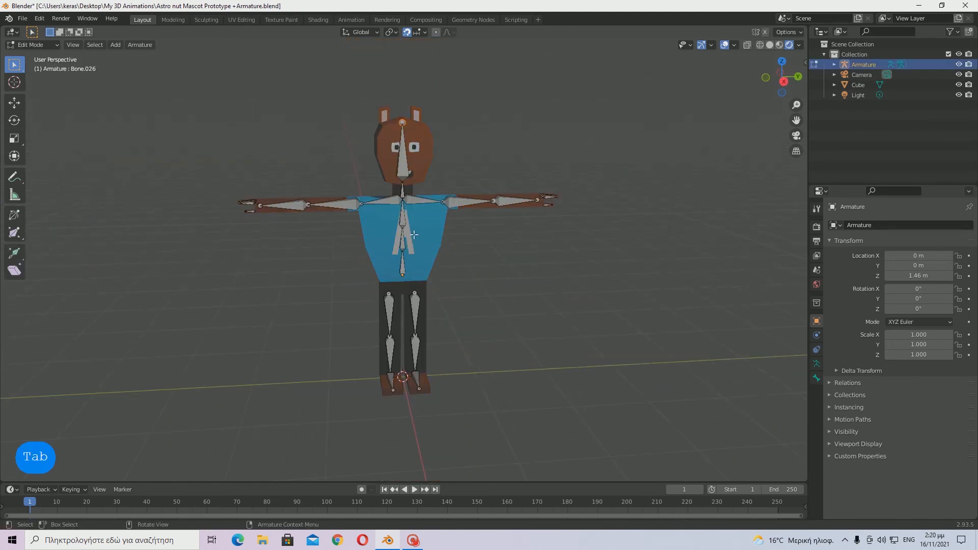
pyautogui.moveTo(403, 295); pyautogui.dragTo(421, 305, button='middle')
pyautogui.scroll(5, 369, 313)
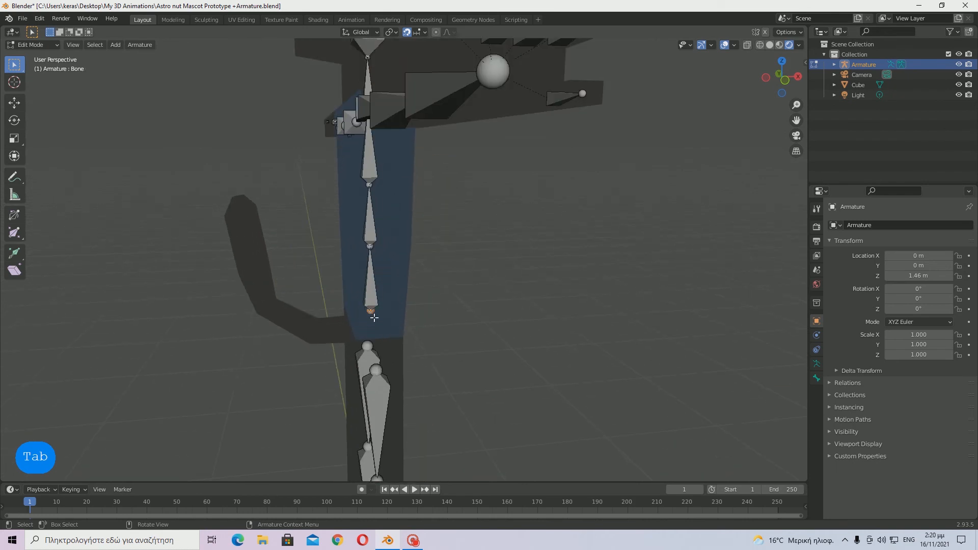
pyautogui.press('KP_Decimal')
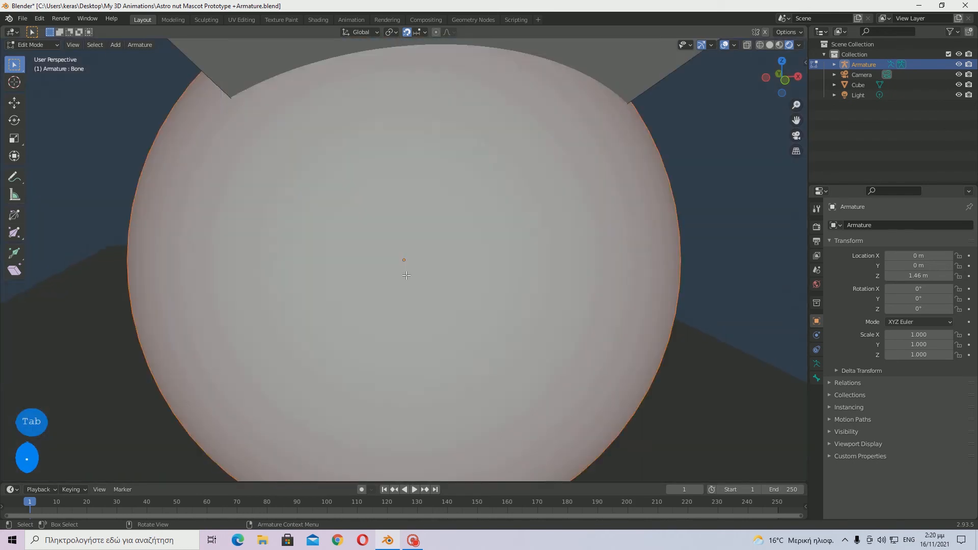
pyautogui.scroll(-6, 403, 263)
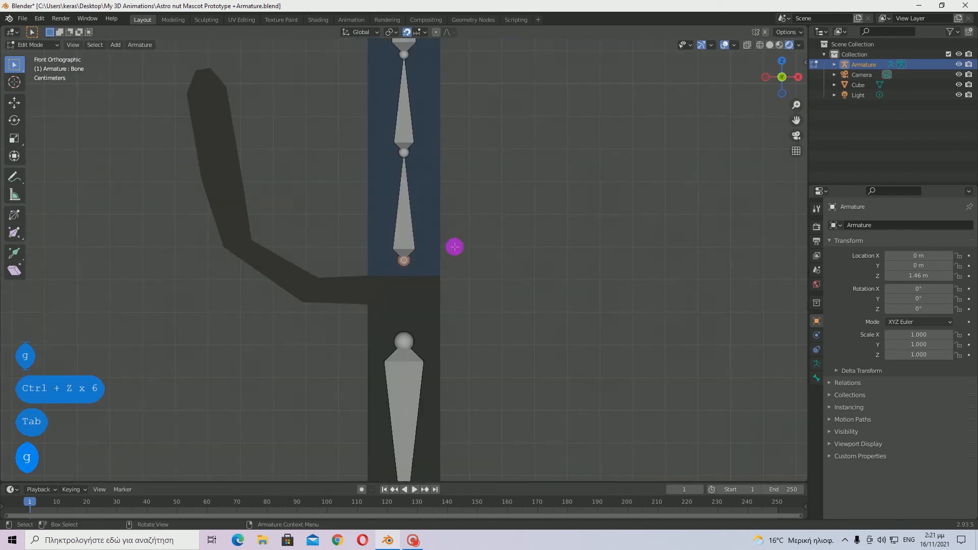
pyautogui.press('g')
pyautogui.press('e')
pyautogui.press('x')
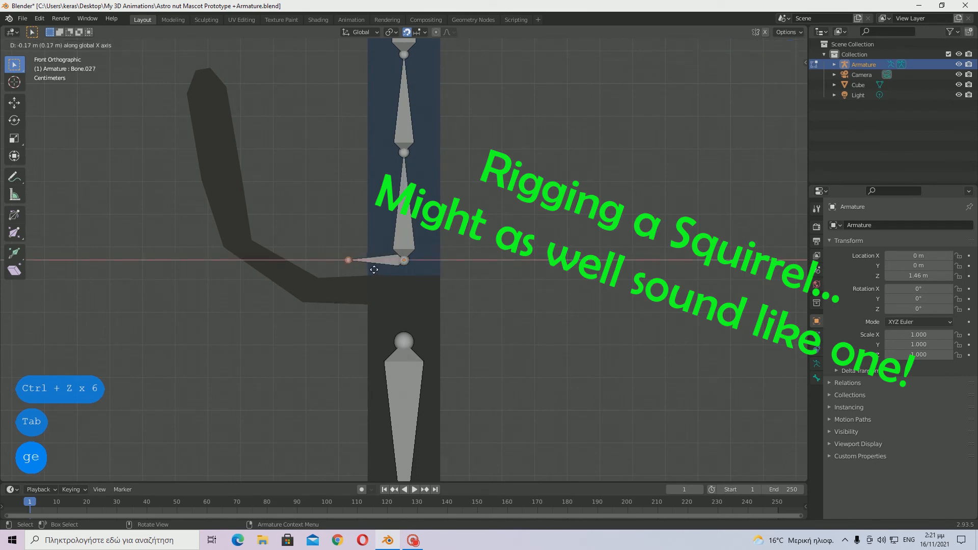
pyautogui.click(374, 269)
# Detach the newly extruded bone from the spine bone and move it into the base of the tail.
pyautogui.click(390, 260)
pyautogui.hotkey('alt', 'p')
pyautogui.click(390, 261)
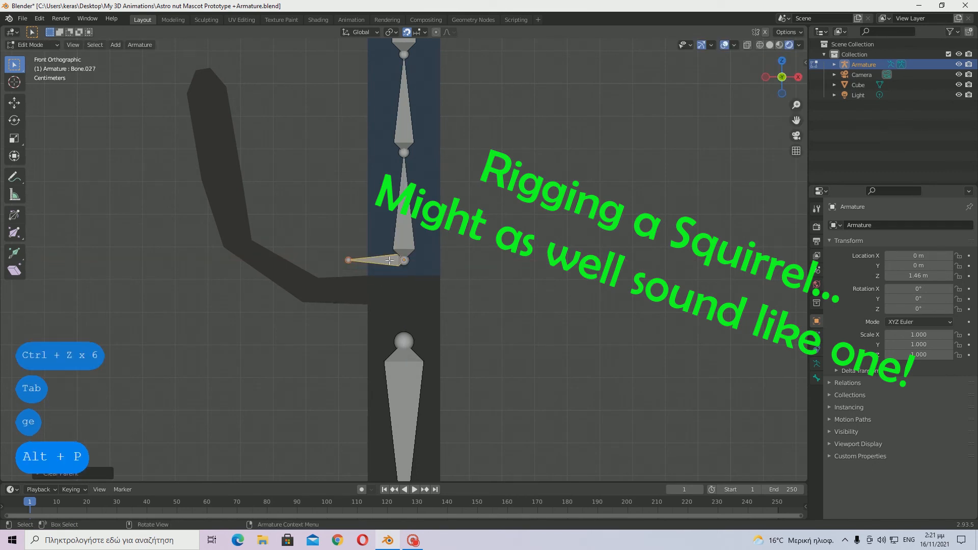
pyautogui.press('g')
pyautogui.click(384, 338)
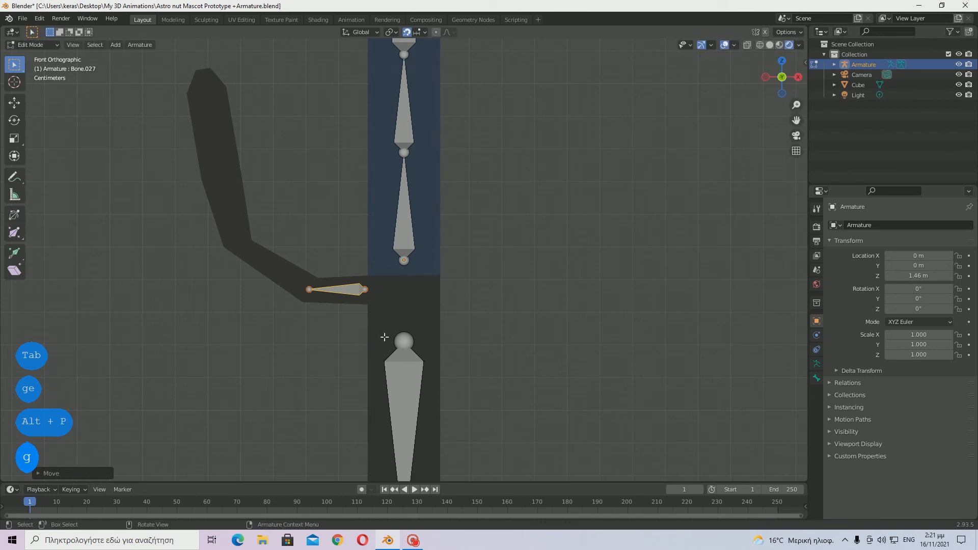
# Shorten the first tail bone by moving its outer end about 0.03 m along X.
pyautogui.click(309, 290)
pyautogui.press('g')
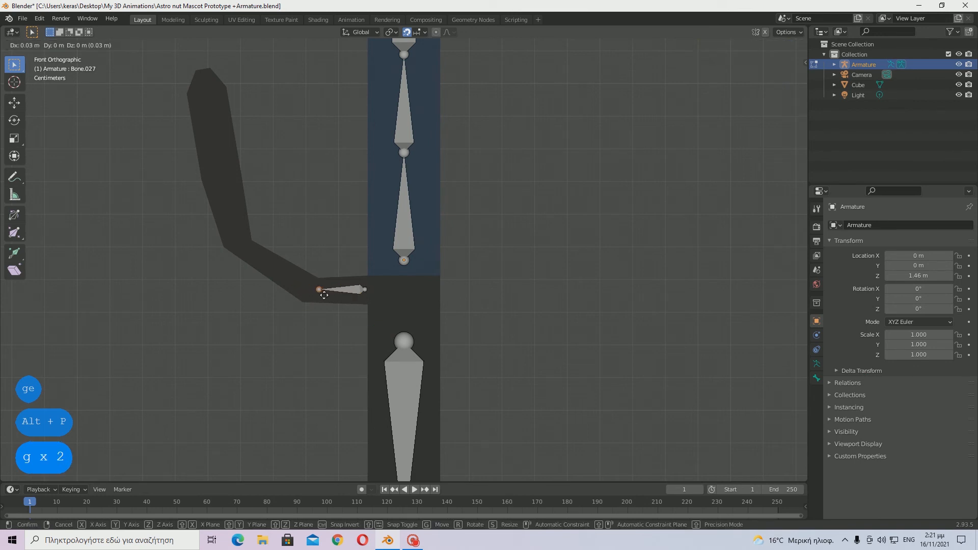
pyautogui.press('y')
pyautogui.press('x')
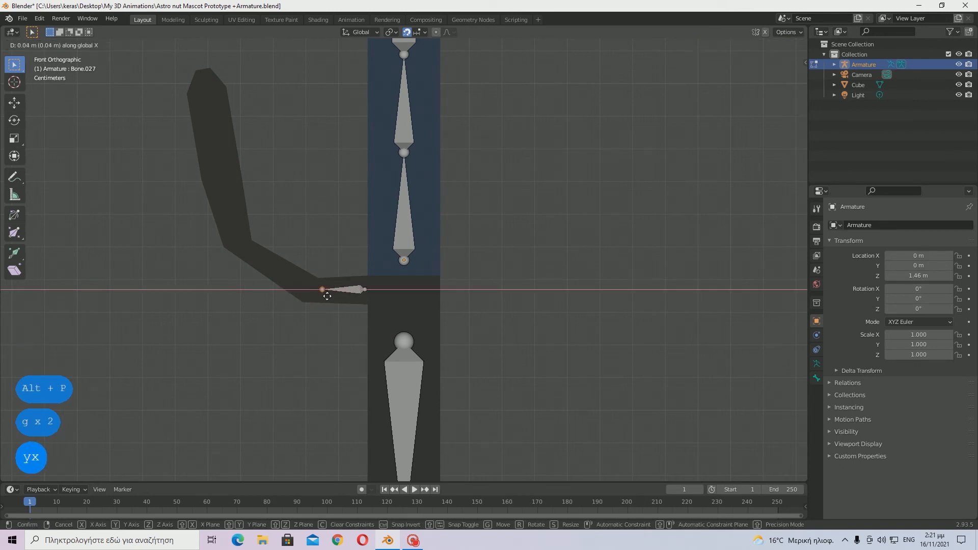
pyautogui.click(324, 296)
# Extrude a second tail bone from the first one's outer end up to the tail's upper bend, keeping it unhidden.
pyautogui.press('e')
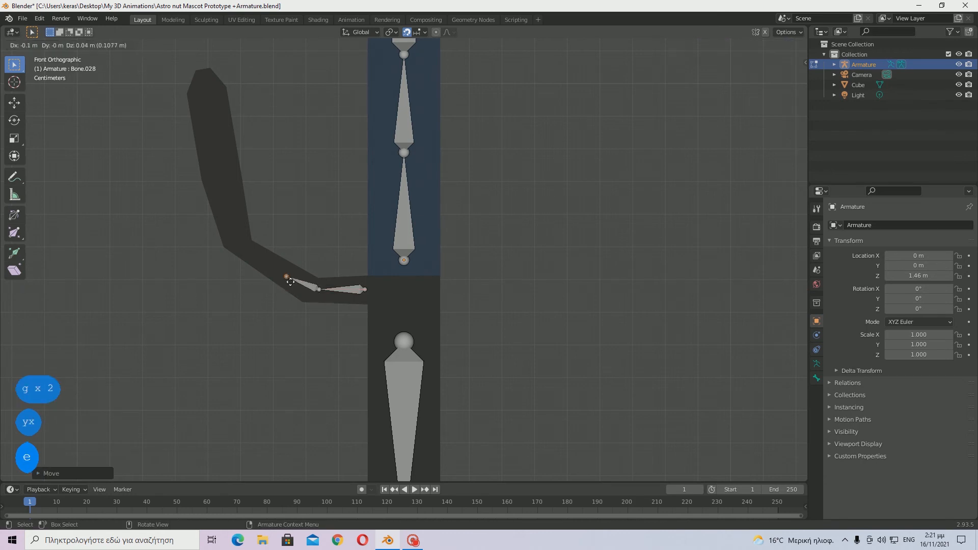
pyautogui.click(248, 257)
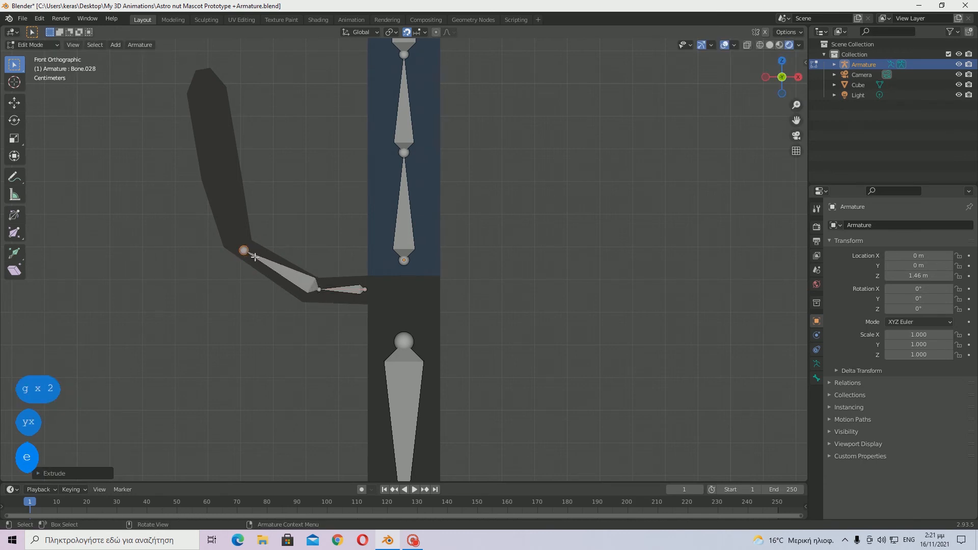
pyautogui.press('h')
pyautogui.hotkey('ctrl', 'z')
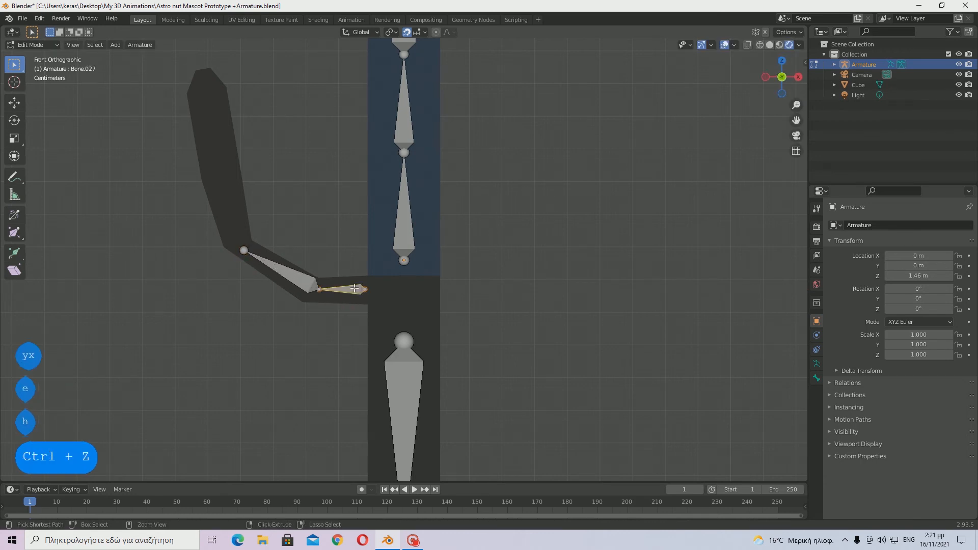
# Lower the first tail bone slightly along Z and readjust the end joint of the second tail bone.
pyautogui.press('g')
pyautogui.press('z')
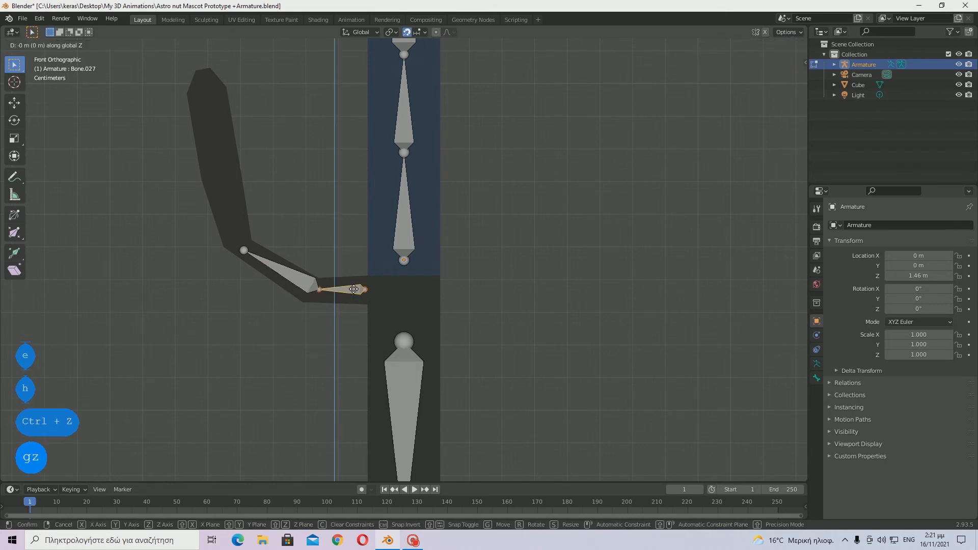
pyautogui.click(353, 293)
pyautogui.click(243, 250)
pyautogui.press('g')
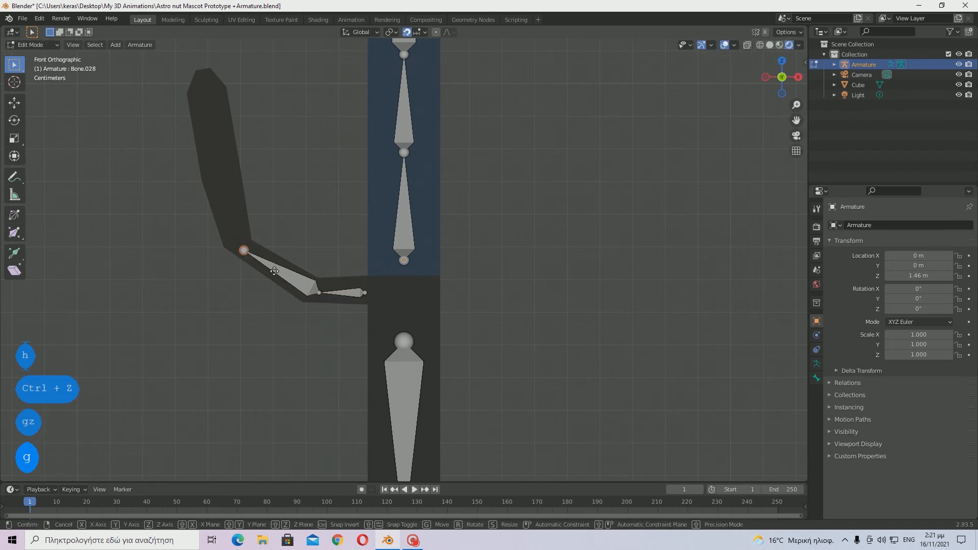
pyautogui.click(245, 247)
# Extrude a third tail bone up to the tip of the tail and nudge its base joint to centre it in the bend.
pyautogui.press('e')
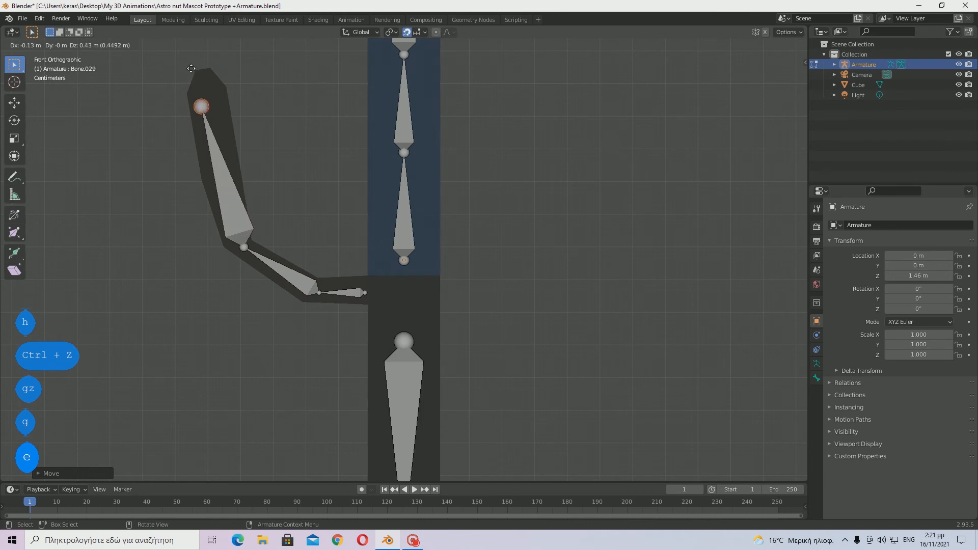
pyautogui.click(194, 41)
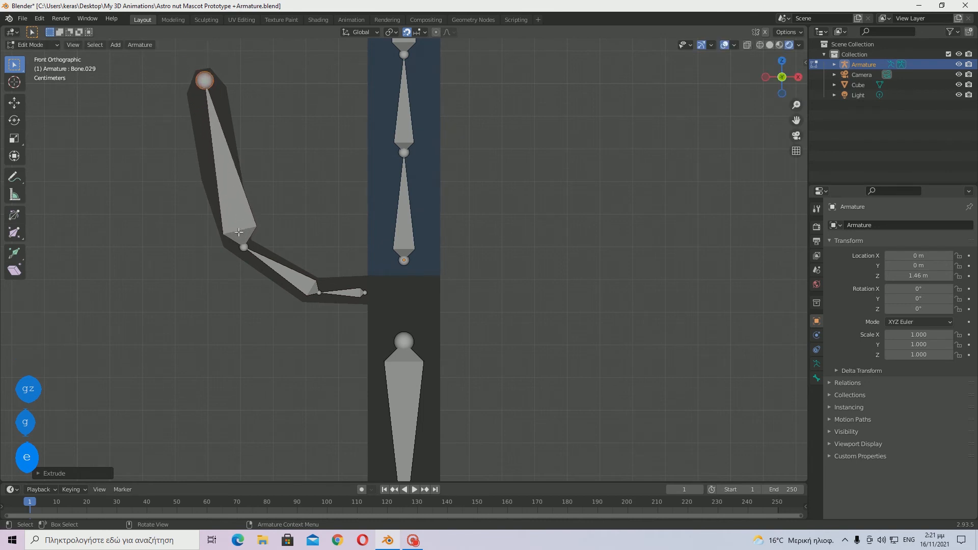
pyautogui.click(244, 248)
pyautogui.press('g')
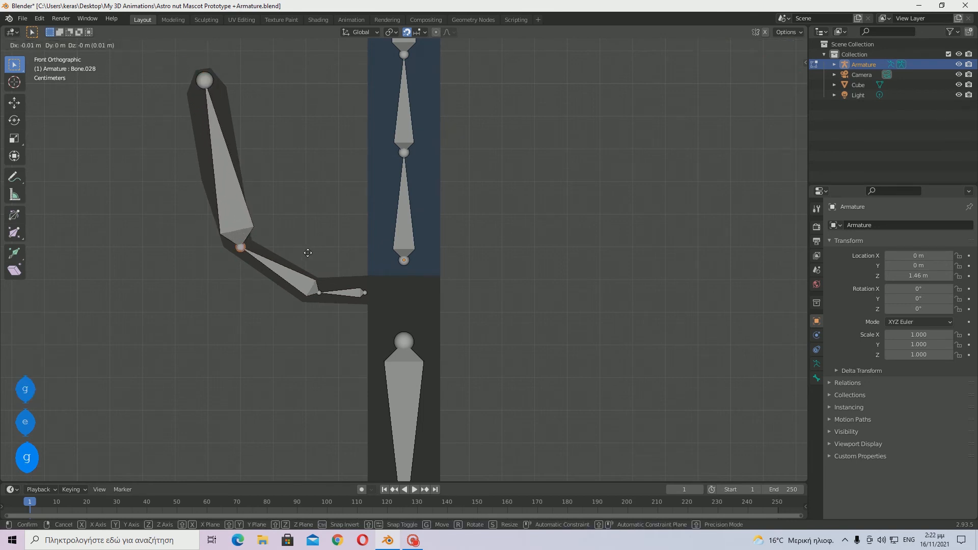
pyautogui.click(307, 254)
# Extrude a bone straight up from the tip of the head bone in the right orthographic view.
pyautogui.moveTo(321, 132); pyautogui.dragTo(419, 156, button='middle')
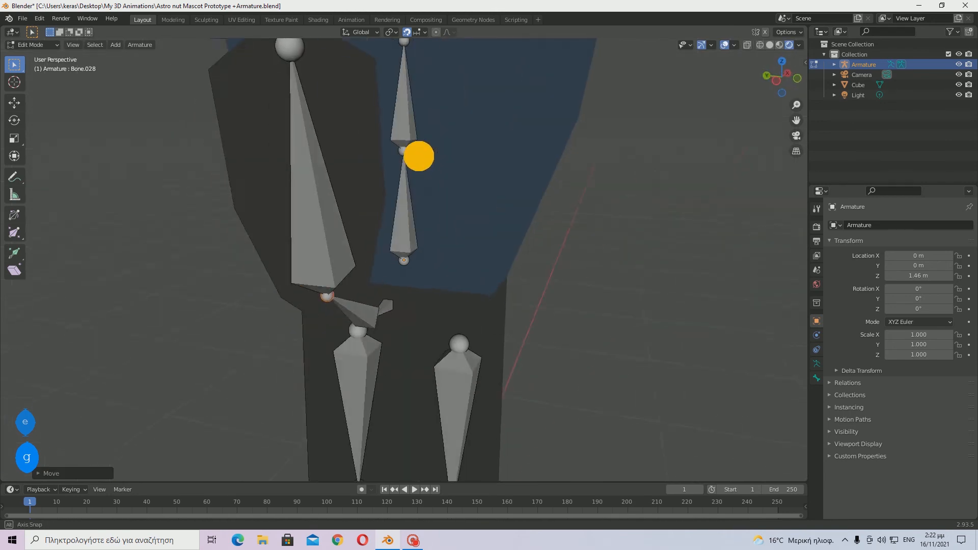
pyautogui.scroll(-6, 418, 156)
pyautogui.press('a')
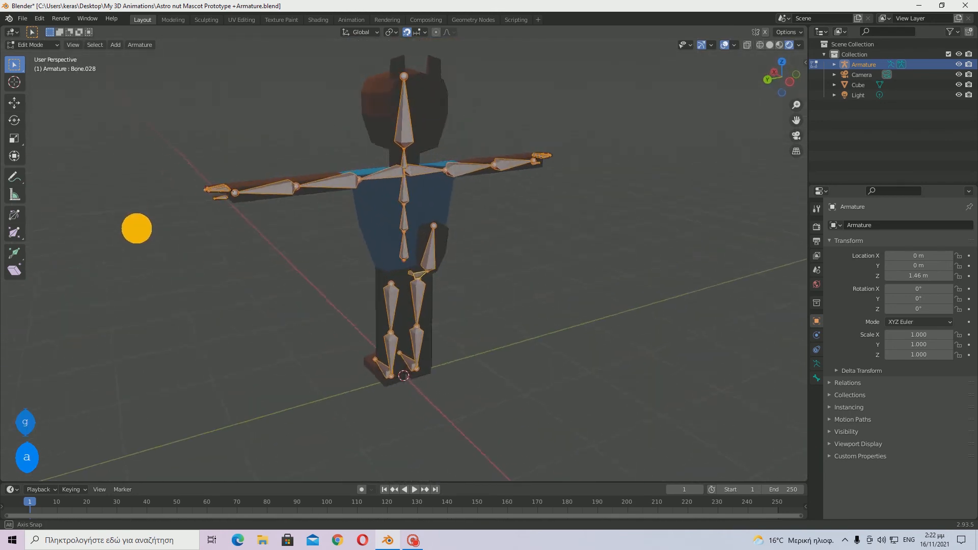
pyautogui.click(403, 87)
pyautogui.press('KP_Decimal')
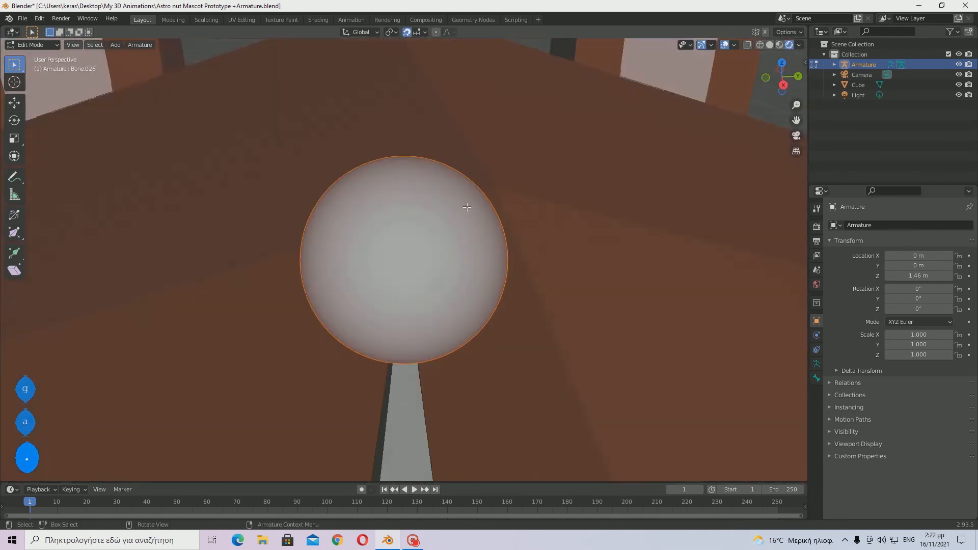
pyautogui.scroll(-6, 467, 208)
pyautogui.click(783, 86)
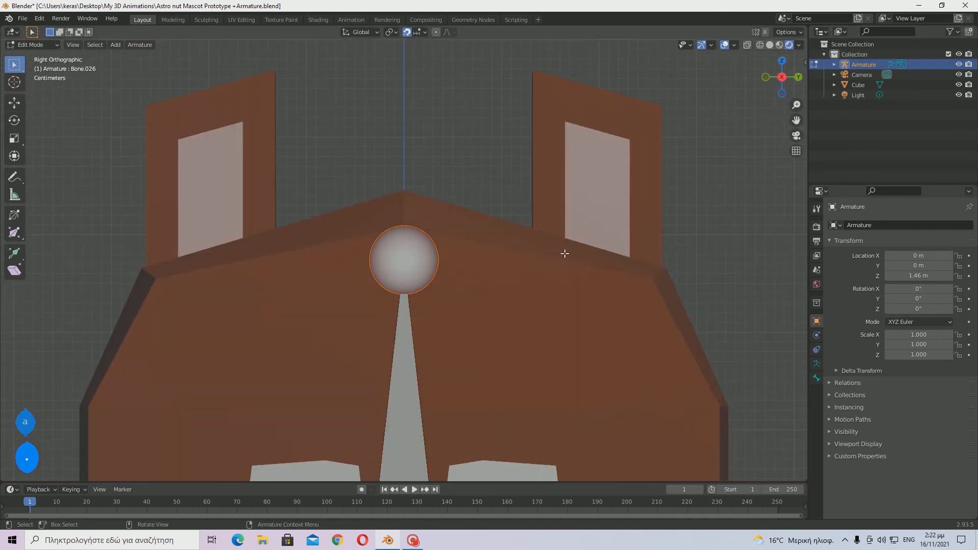
pyautogui.press('e')
pyautogui.click(555, 100)
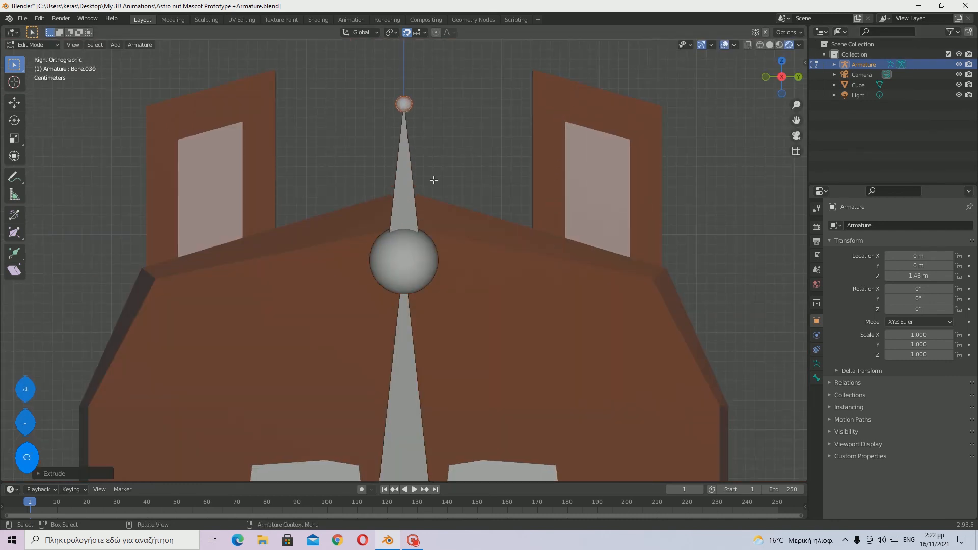
# Disconnect the new bone from the head bone and move it sideways over one ear.
pyautogui.click(412, 201)
pyautogui.hotkey('alt', 'p')
pyautogui.click(414, 199)
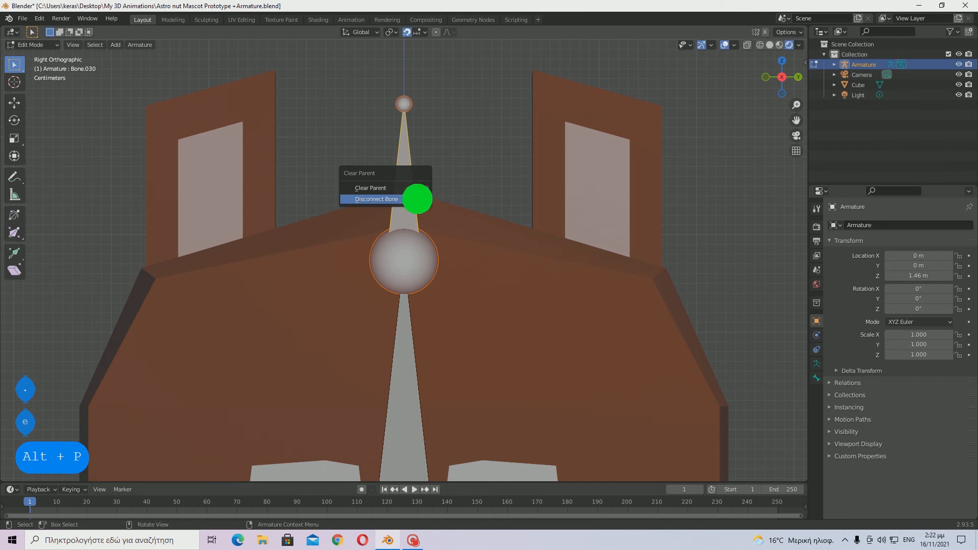
pyautogui.press('g')
pyautogui.click(225, 216)
# Move the ear bone back into the ear's thickness in the front orthographic view.
pyautogui.moveTo(229, 216); pyautogui.dragTo(352, 224, button='middle')
pyautogui.scroll(-2, 357, 222)
pyautogui.click(782, 81)
pyautogui.press('g')
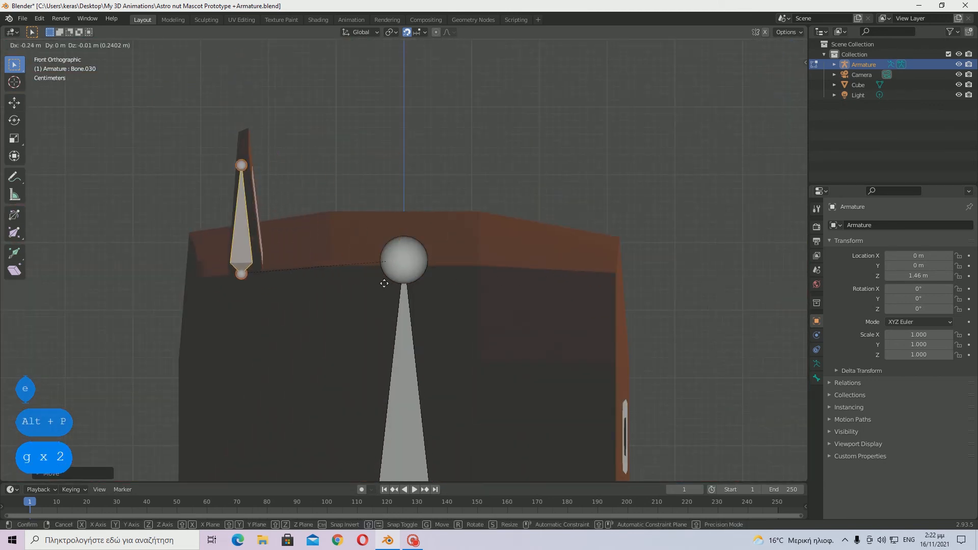
pyautogui.click(298, 273)
# Fine-tune the ear bone's position along X until it is centred inside the ear.
pyautogui.scroll(6, 299, 273)
pyautogui.keyDown('shift'); pyautogui.moveTo(299, 273); pyautogui.dragTo(481, 329, button='middle'); pyautogui.keyUp('shift')
pyautogui.press('g')
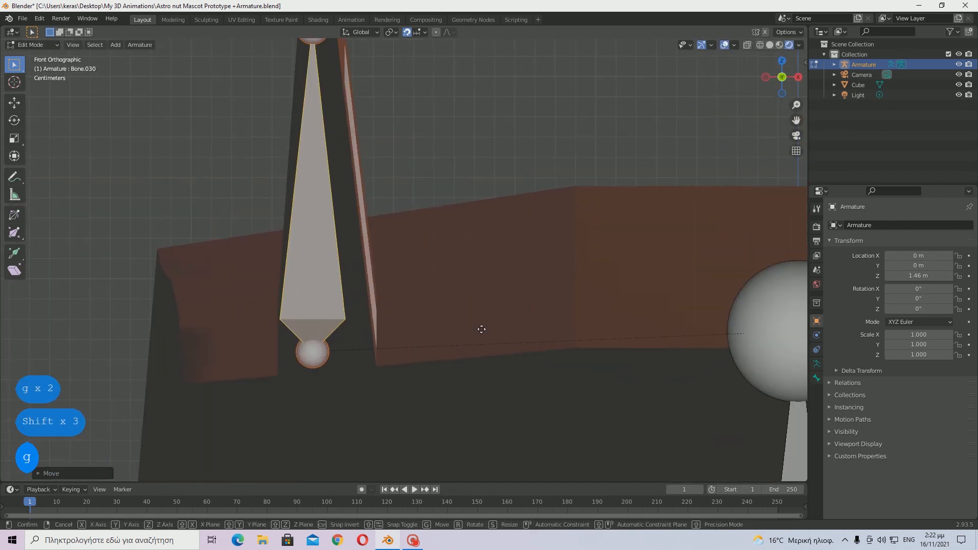
pyautogui.press('y')
pyautogui.press('x')
pyautogui.click(471, 326)
pyautogui.press('g')
pyautogui.press('x')
pyautogui.click(388, 293)
pyautogui.press('g')
pyautogui.press('x')
pyautogui.click(399, 297)
# Move the ear bone's tip along Z to bring it close to the top of the ear.
pyautogui.scroll(-7, 401, 285)
pyautogui.click(367, 105)
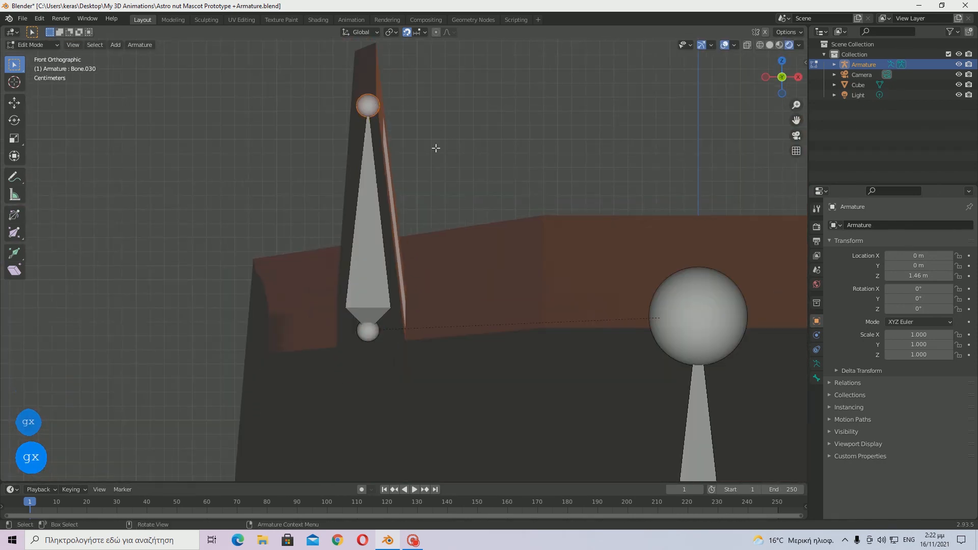
pyautogui.press('g')
pyautogui.press('z')
pyautogui.click(445, 135)
pyautogui.scroll(6, 389, 116)
pyautogui.keyDown('shift'); pyautogui.moveTo(388, 117); pyautogui.dragTo(380, 316, button='middle'); pyautogui.keyUp('shift')
pyautogui.press('g')
pyautogui.press('z')
pyautogui.click(520, 267)
# Select the ear bone's tip again and lower it slightly along Z in the front view.
pyautogui.scroll(-10, 519, 267)
pyautogui.click(412, 308)
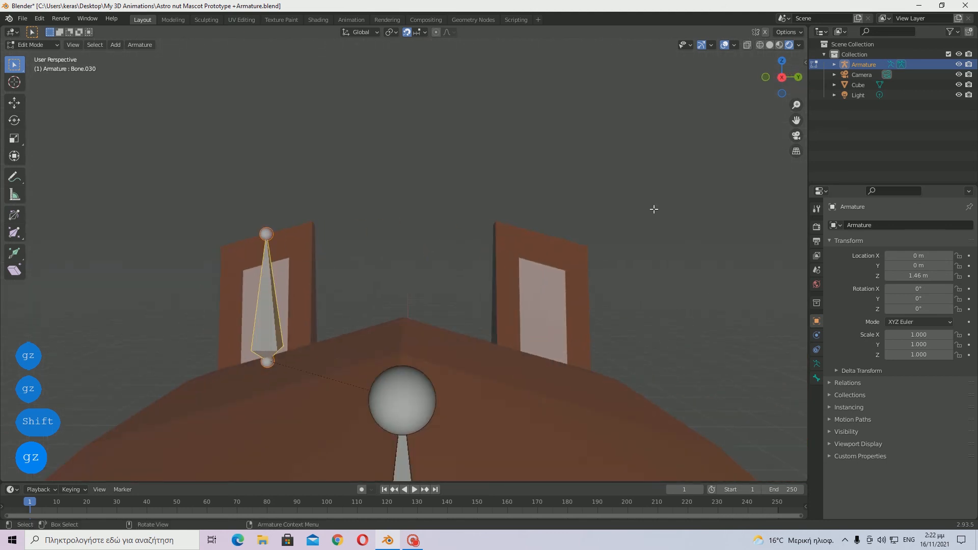
pyautogui.click(270, 230)
pyautogui.moveTo(498, 190); pyautogui.dragTo(591, 196, button='middle')
pyautogui.click(786, 82)
pyautogui.scroll(7, 575, 264)
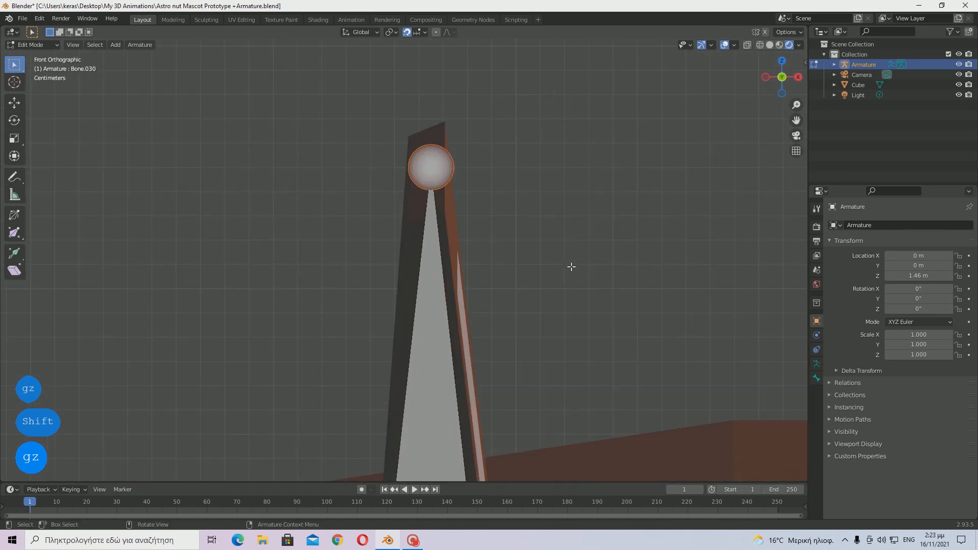
pyautogui.press('g')
pyautogui.press('z')
pyautogui.click(571, 287)
# Zoom in closely on the ear bone's tip and fine-tune its height along Z so it fits within the ear.
pyautogui.moveTo(570, 287); pyautogui.dragTo(473, 286, button='middle')
pyautogui.scroll(-5, 474, 286)
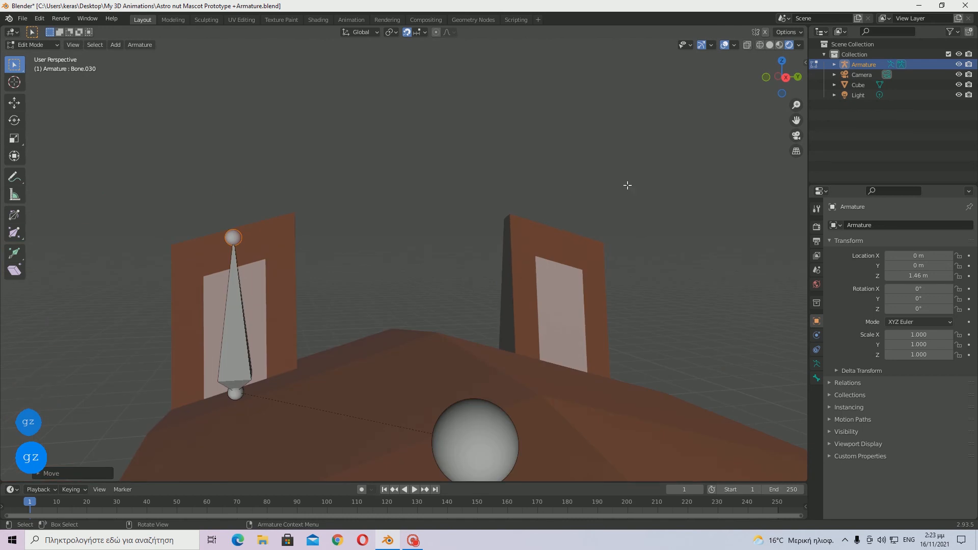
pyautogui.click(765, 77)
pyautogui.scroll(8, 550, 255)
pyautogui.keyDown('shift'); pyautogui.moveTo(606, 203); pyautogui.dragTo(583, 273, button='middle'); pyautogui.keyUp('shift')
pyautogui.press('g')
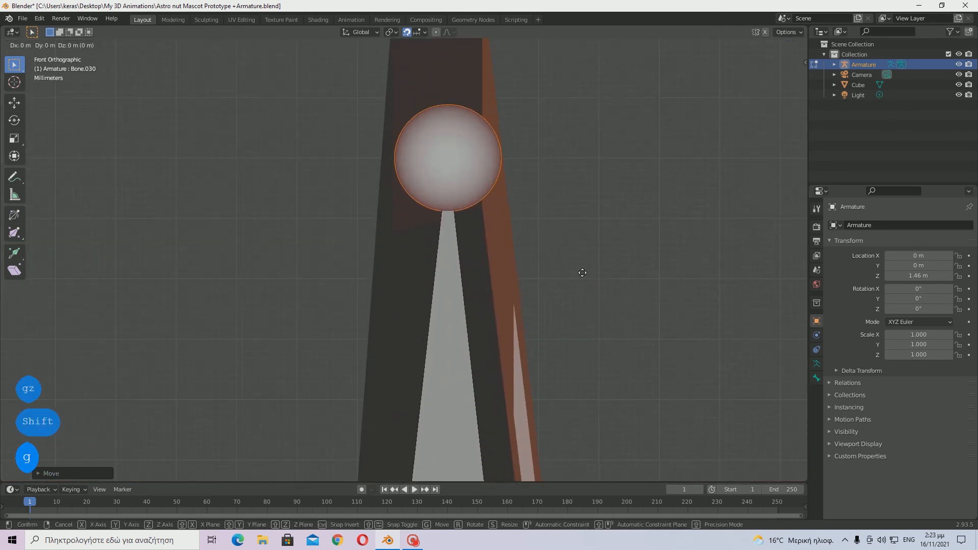
pyautogui.press('z')
pyautogui.click(581, 284)
pyautogui.press('g')
pyautogui.press('z')
pyautogui.click(599, 248)
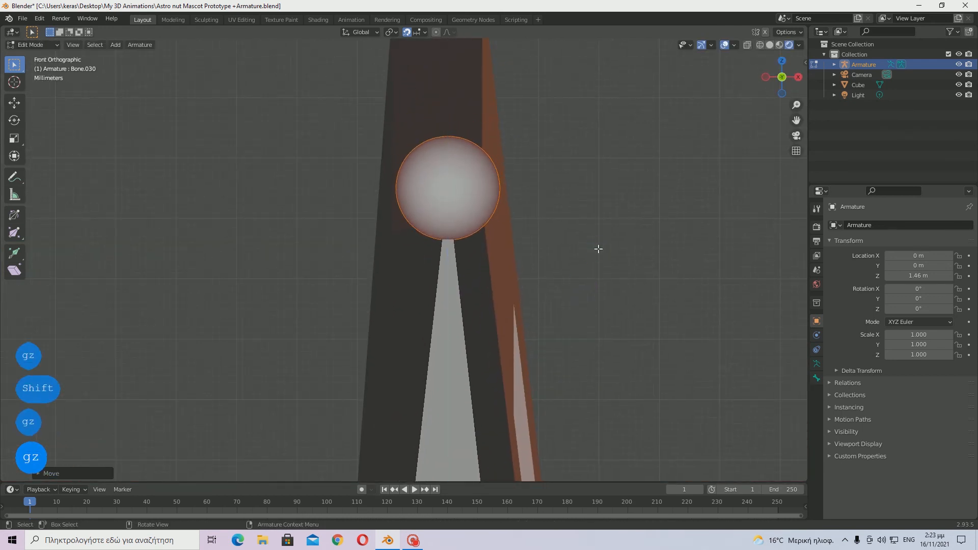
pyautogui.press('Tab')
pyautogui.moveTo(598, 249); pyautogui.dragTo(366, 284, button='middle')
pyautogui.press('Tab')
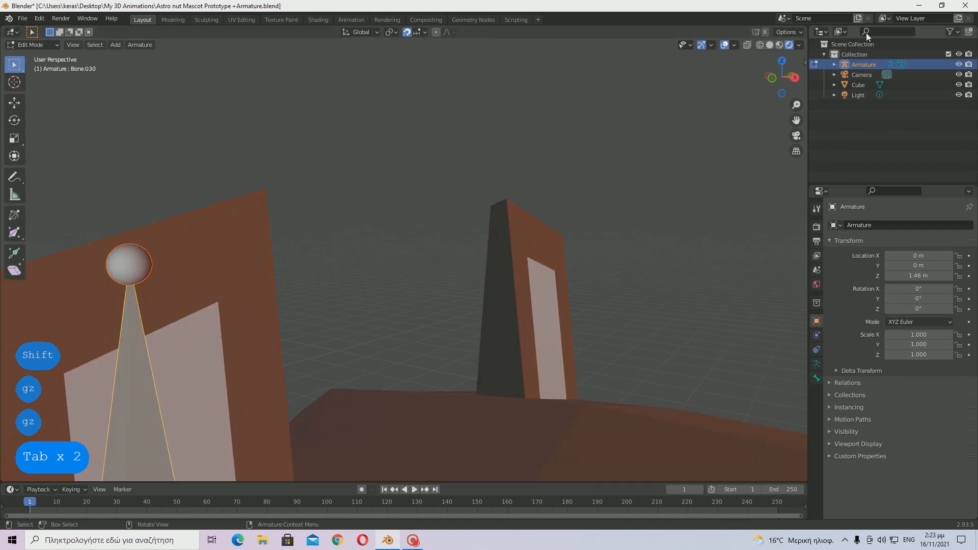
# Duplicate the ear bone in the right view and place the copy in the other ear, about 0.4 m along Y.
pyautogui.click(794, 77)
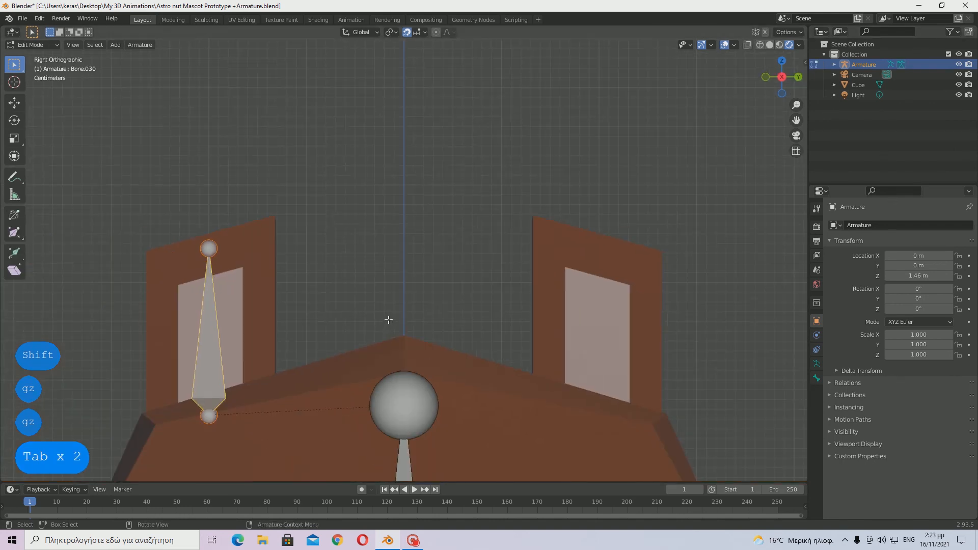
pyautogui.hotkey('shift', 'd')
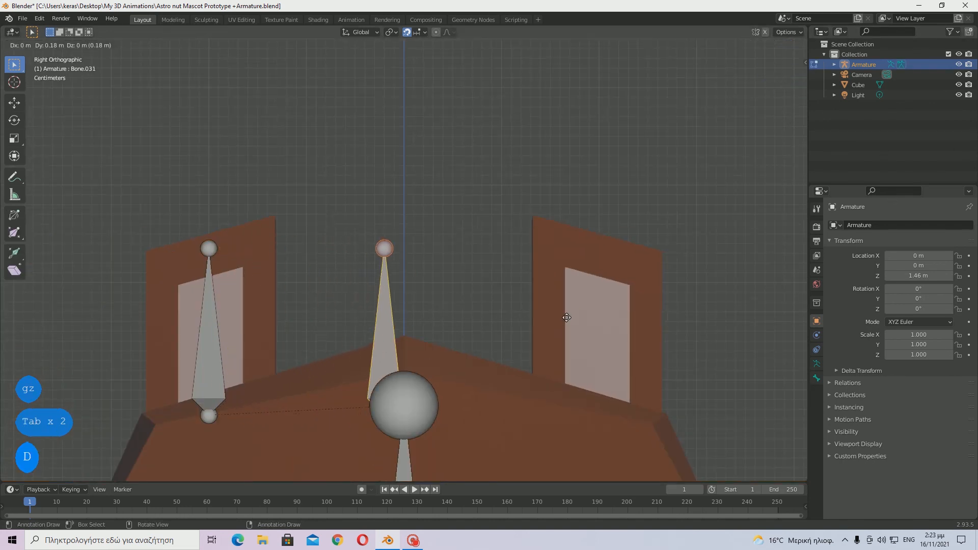
pyautogui.press('y')
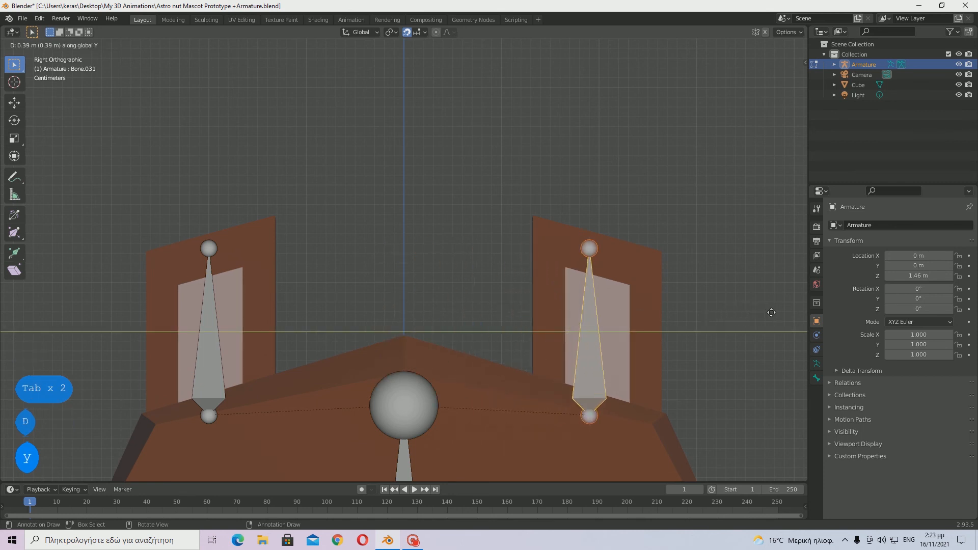
pyautogui.click(771, 312)
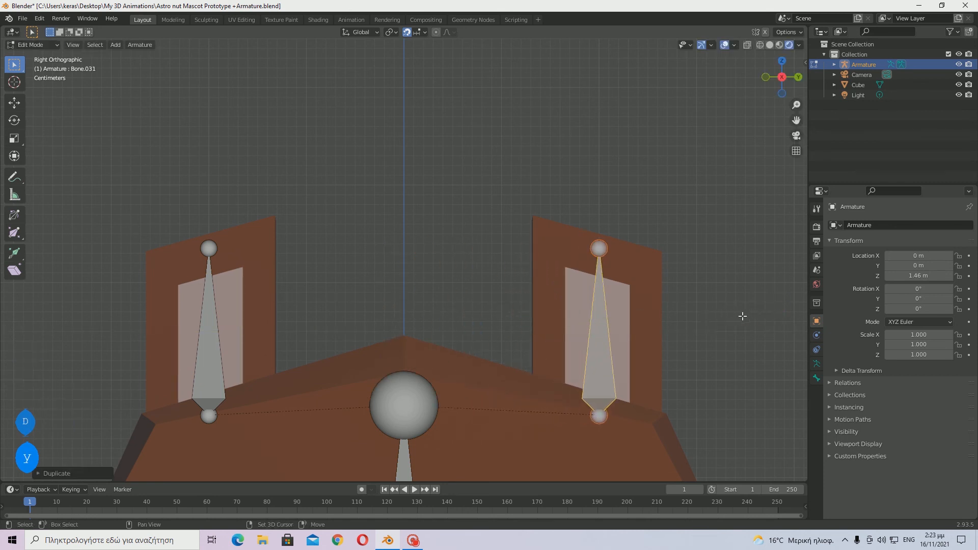
# Nudge the duplicated ear bone about -0.001 m along Y to centre it in its ear, and select all bones.
pyautogui.keyDown('shift'); pyautogui.moveTo(727, 317); pyautogui.dragTo(631, 317, button='middle'); pyautogui.keyUp('shift')
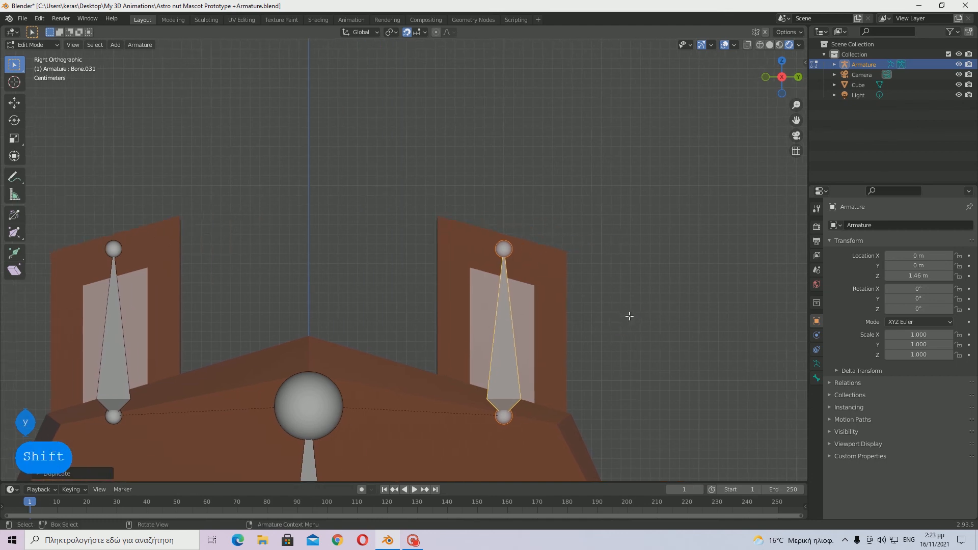
pyautogui.scroll(4, 618, 315)
pyautogui.keyDown('shift'); pyautogui.moveTo(683, 336); pyautogui.dragTo(499, 192, button='middle'); pyautogui.keyUp('shift')
pyautogui.scroll(4, 528, 214)
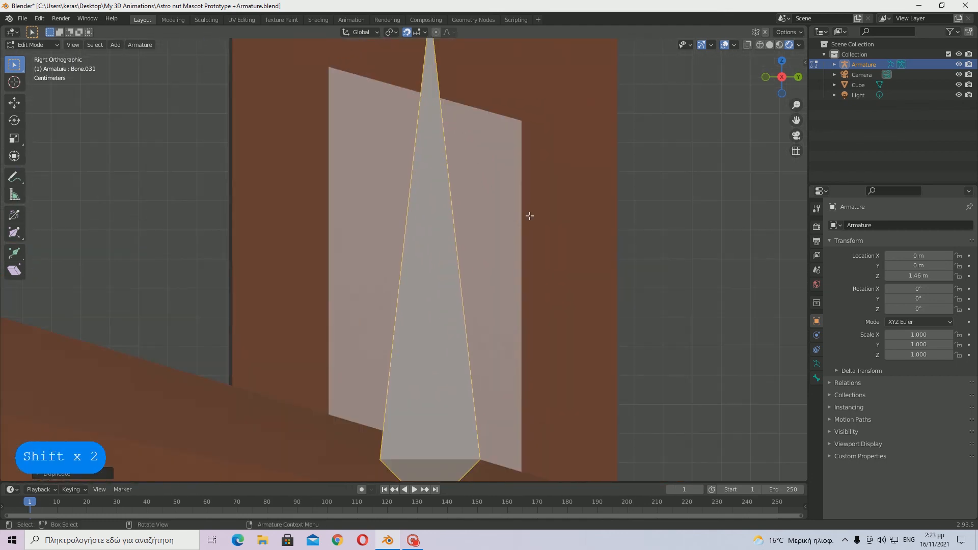
pyautogui.press('g')
pyautogui.press('y')
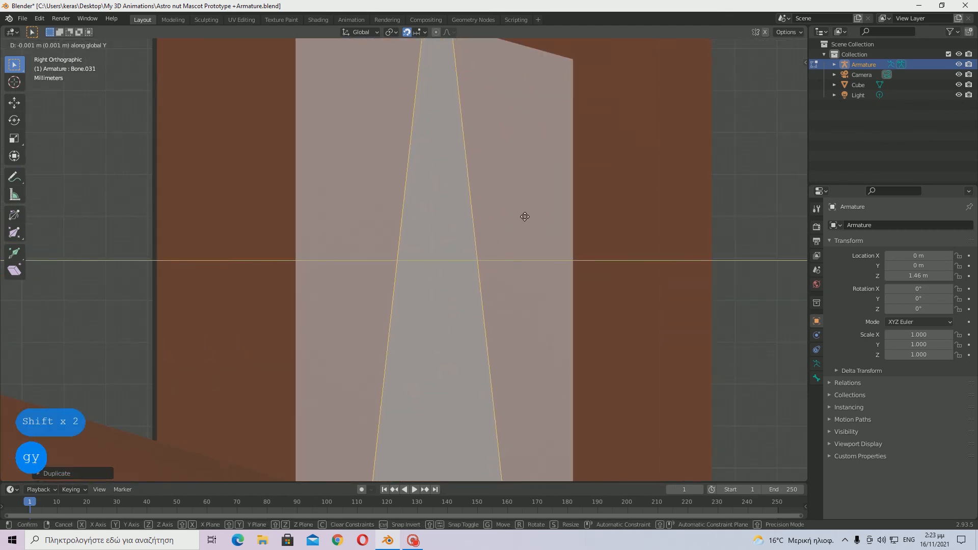
pyautogui.click(525, 217)
pyautogui.scroll(-8, 525, 218)
pyautogui.press('a')
pyautogui.moveTo(526, 216); pyautogui.dragTo(577, 258, button='middle')
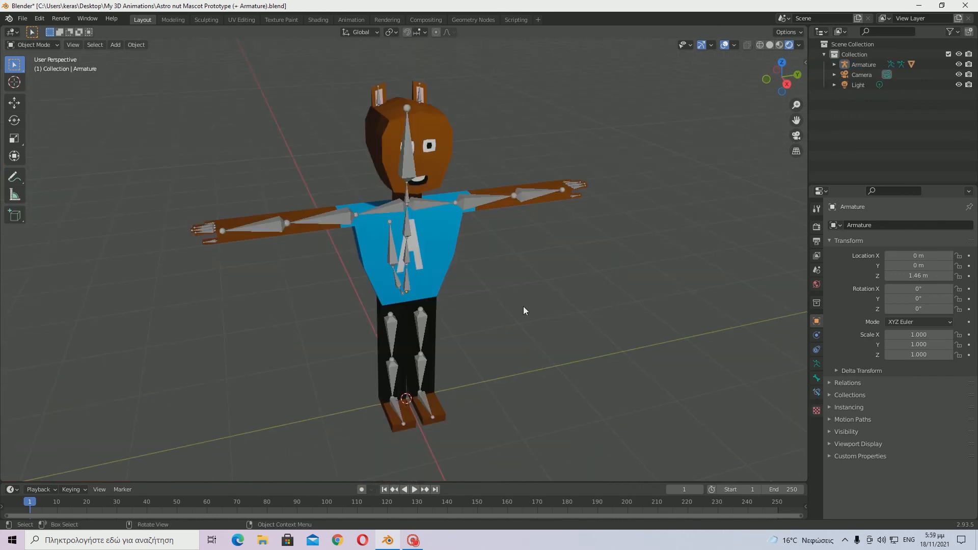
# Save the Blender file and select the character's armature.
pyautogui.moveTo(523, 307); pyautogui.dragTo(444, 231, button='middle')
pyautogui.hotkey('ctrl', 's')
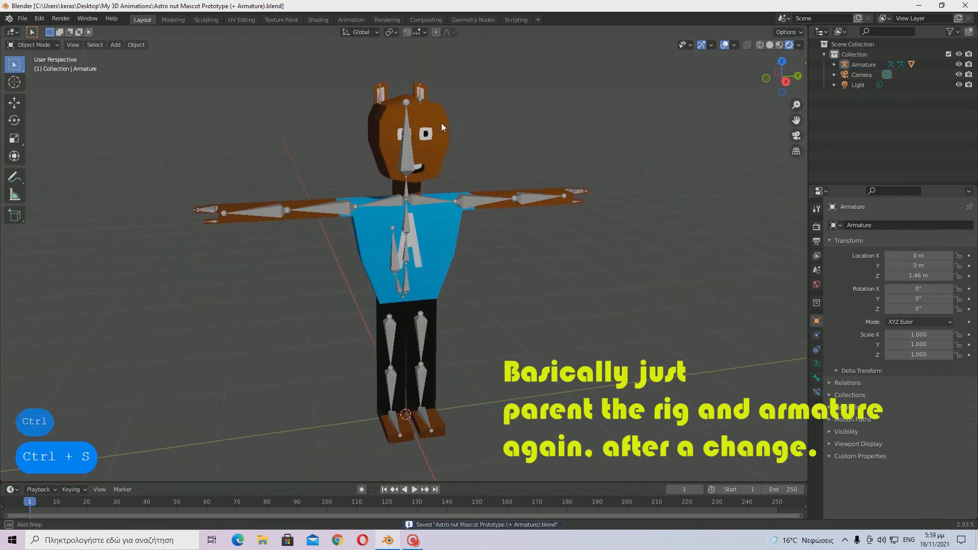
pyautogui.moveTo(441, 123); pyautogui.dragTo(447, 127, button='middle')
pyautogui.click(479, 200)
pyautogui.moveTo(479, 200); pyautogui.dragTo(412, 95, button='middle')
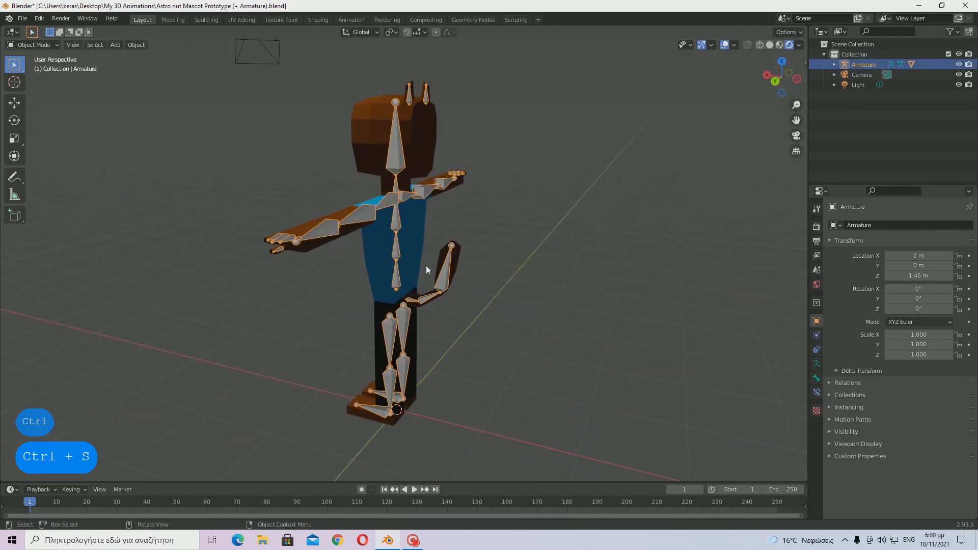
# Parent the character mesh to the armature using Armature Deform With Automatic Weights, and clear the selection.
pyautogui.moveTo(455, 264); pyautogui.dragTo(406, 230, button='middle')
pyautogui.click(406, 230)
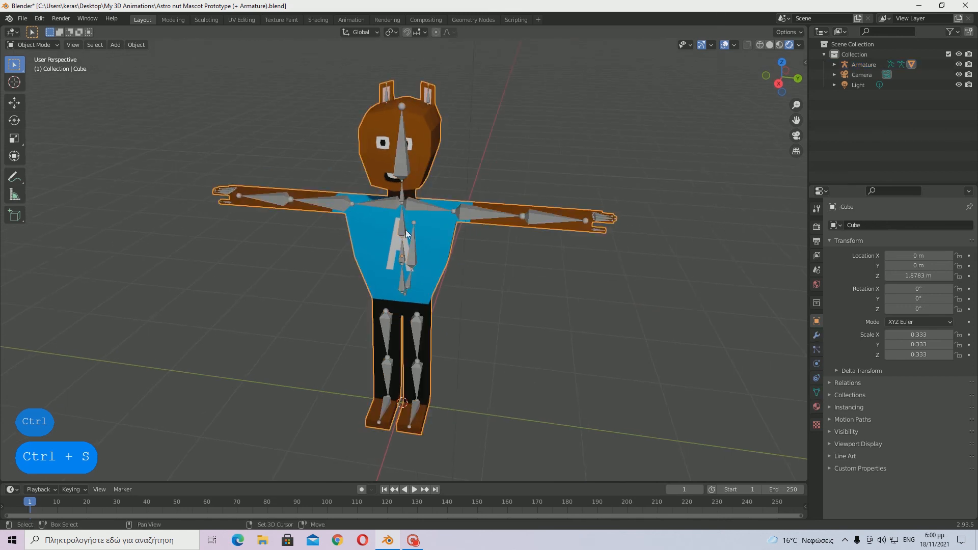
pyautogui.keyDown('shift'); pyautogui.click(406, 204); pyautogui.keyUp('shift')
pyautogui.hotkey('ctrl', 'p')
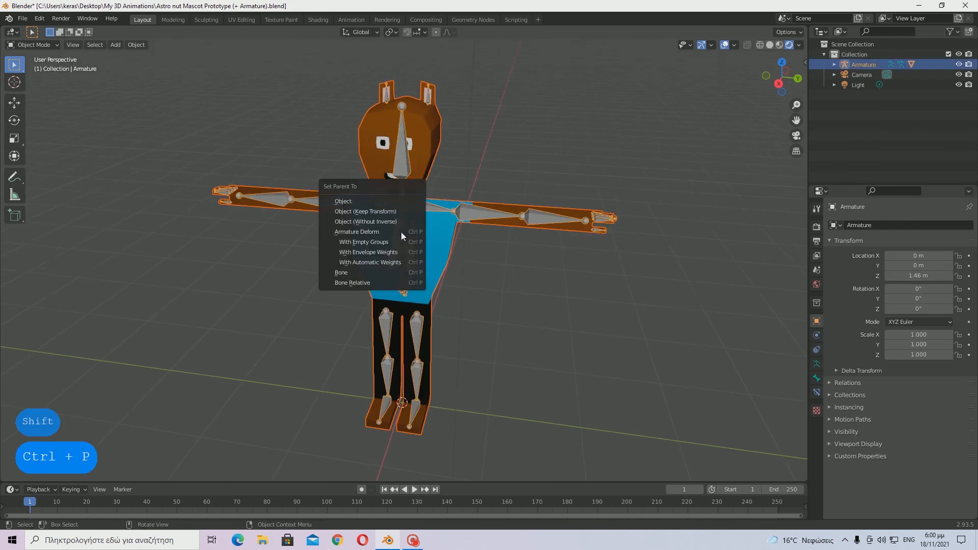
pyautogui.click(395, 264)
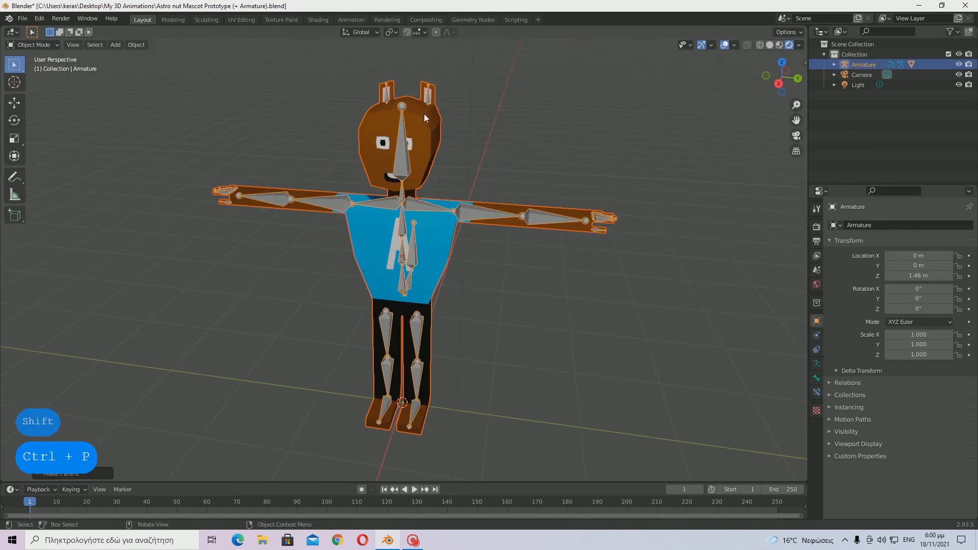
pyautogui.click(492, 90)
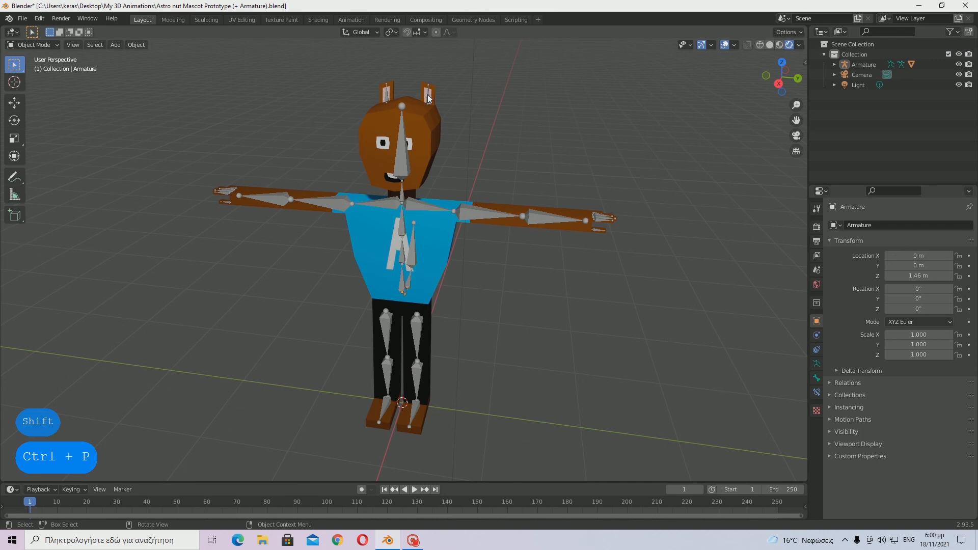
# Examine the armature closely around the head to check how both ear bones sit inside the ears.
pyautogui.click(427, 94)
pyautogui.keyDown('shift'); pyautogui.moveTo(427, 93); pyautogui.dragTo(433, 201, button='middle'); pyautogui.keyUp('shift')
pyautogui.scroll(5, 420, 224)
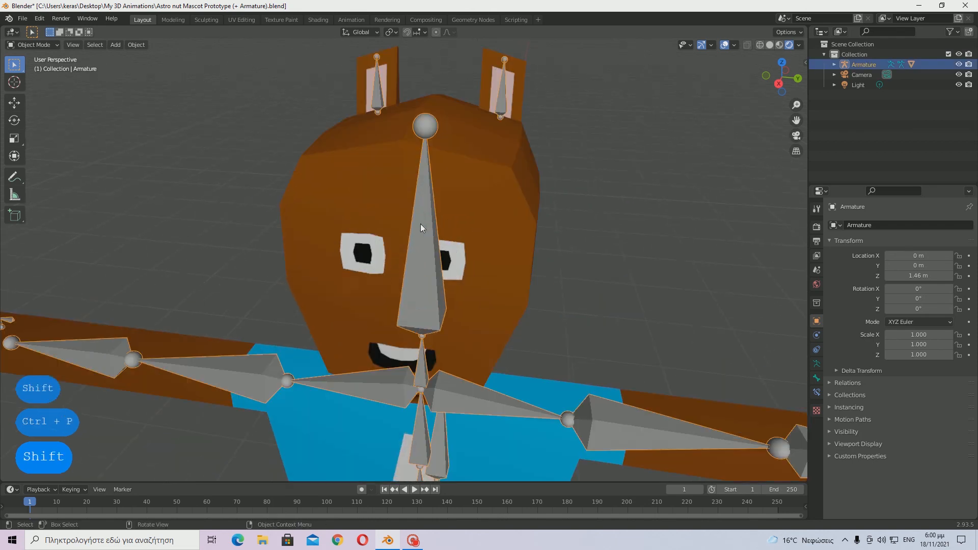
pyautogui.keyDown('shift'); pyautogui.moveTo(526, 121); pyautogui.dragTo(515, 211, button='middle'); pyautogui.keyUp('shift')
pyautogui.scroll(3, 392, 322)
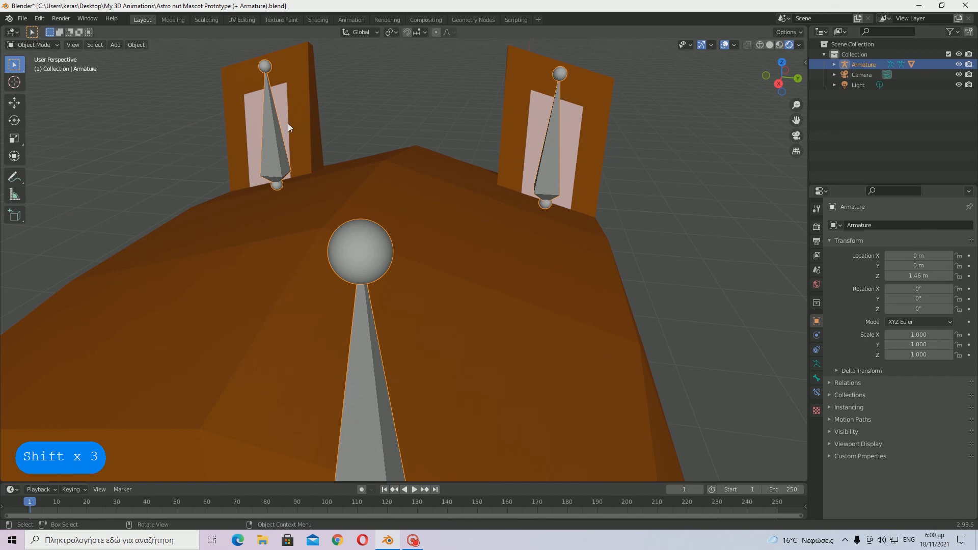
pyautogui.scroll(-10, 367, 131)
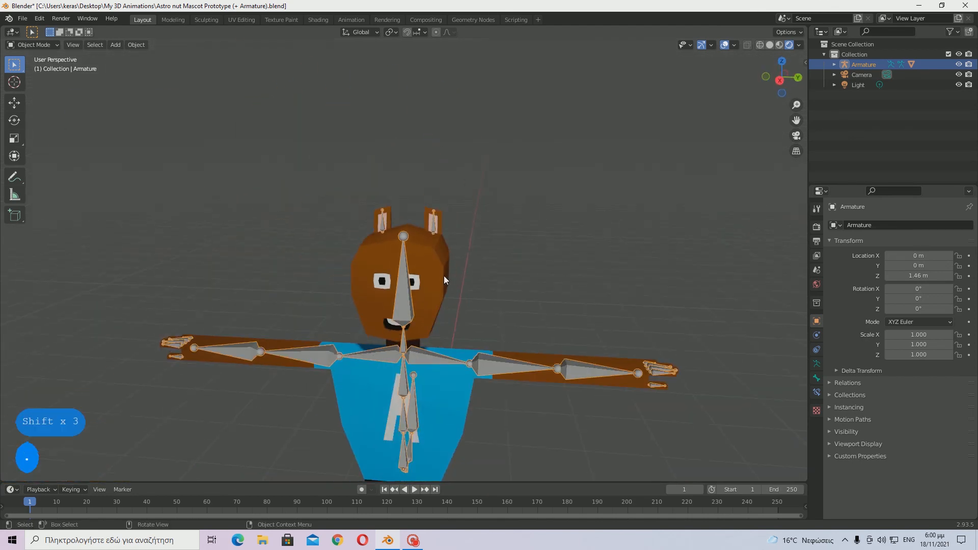
pyautogui.scroll(-3, 444, 276)
pyautogui.click(579, 283)
pyautogui.moveTo(578, 282); pyautogui.dragTo(473, 169, button='middle')
# Repeat the parenting twice, selecting the character mesh first and the armature last each time.
pyautogui.click(407, 177)
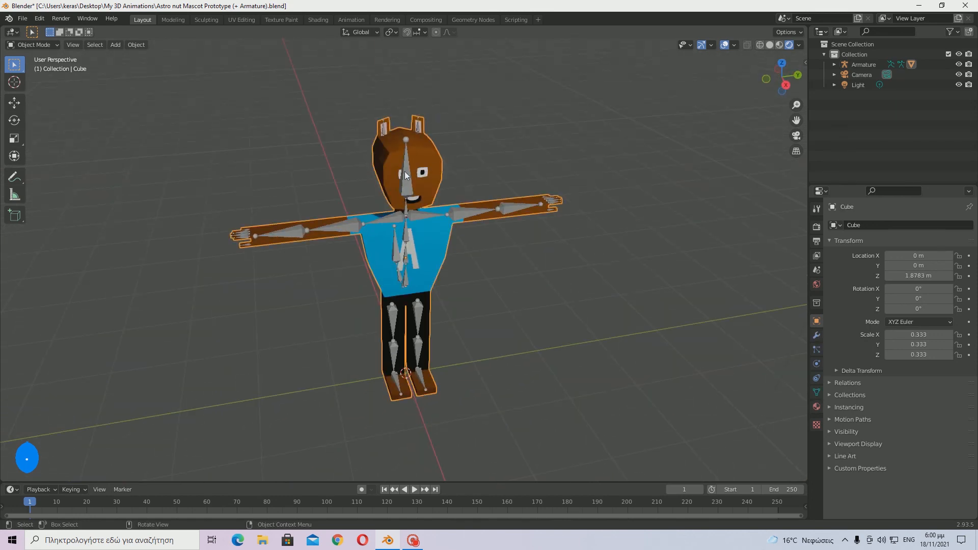
pyautogui.keyDown('shift'); pyautogui.click(431, 159); pyautogui.keyUp('shift')
pyautogui.click(431, 158)
pyautogui.keyDown('shift'); pyautogui.click(408, 175); pyautogui.keyUp('shift')
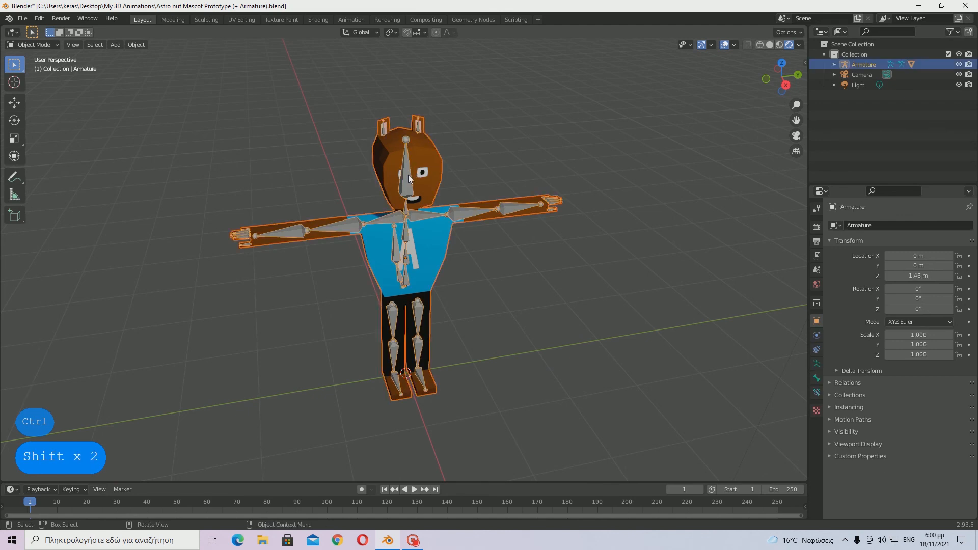
pyautogui.hotkey('ctrl', 'p')
pyautogui.click(408, 175)
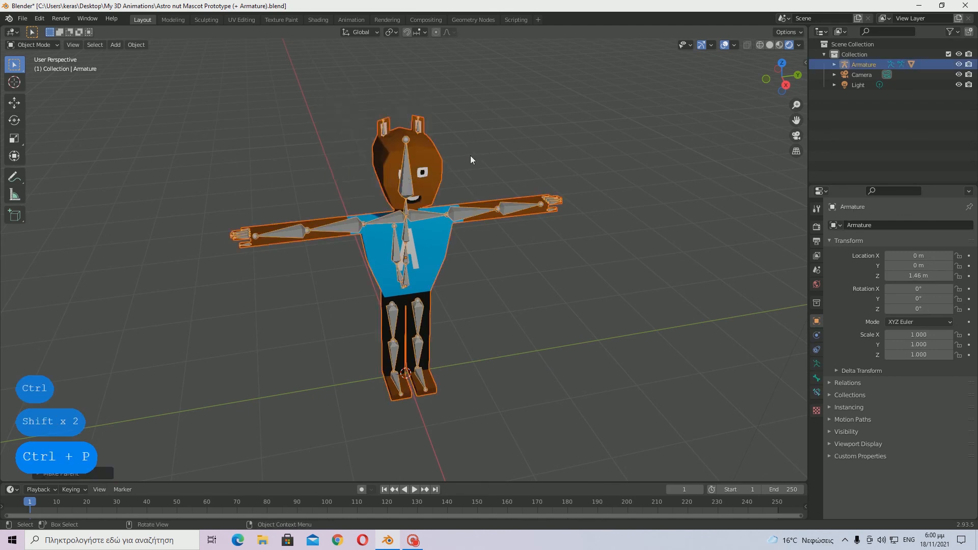
pyautogui.click(511, 167)
pyautogui.moveTo(494, 164); pyautogui.dragTo(472, 166, button='middle')
pyautogui.click(404, 160)
pyautogui.keyDown('shift'); pyautogui.click(402, 159); pyautogui.keyUp('shift')
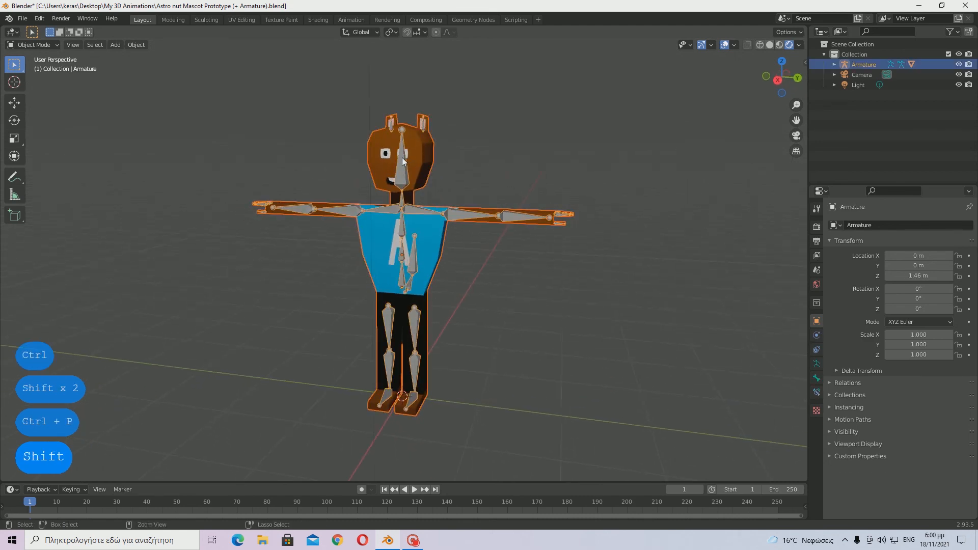
pyautogui.hotkey('ctrl', 'p')
pyautogui.click(401, 158)
pyautogui.click(489, 175)
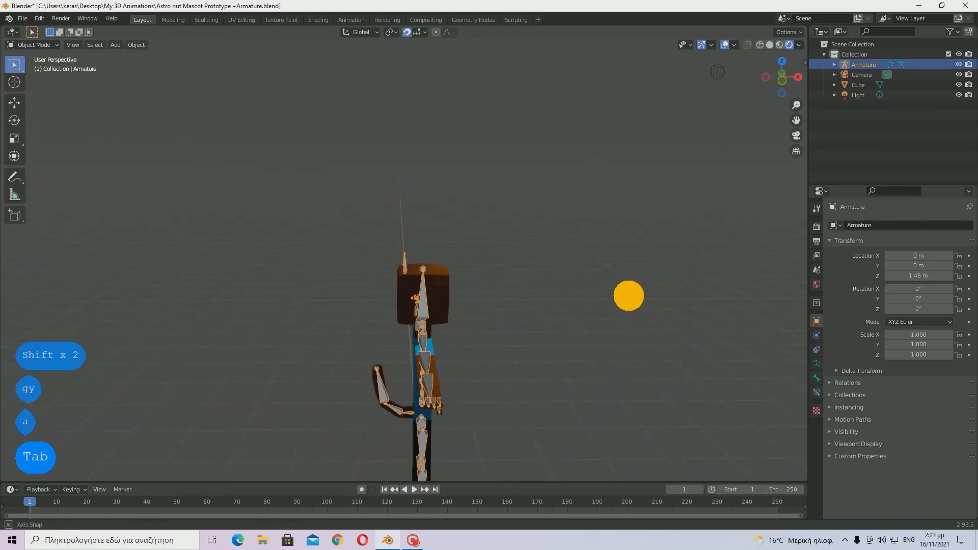
pyautogui.moveTo(628, 292); pyautogui.dragTo(540, 284, button='middle')
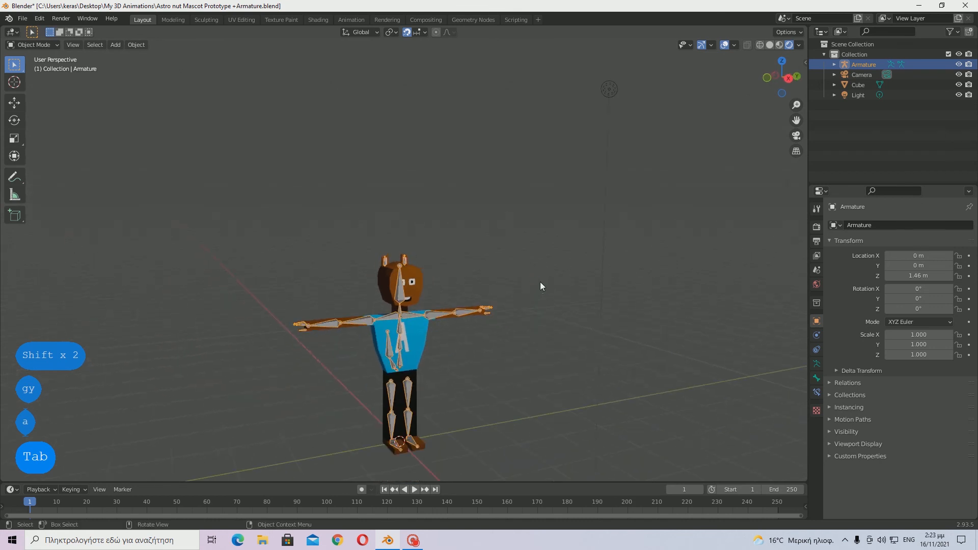
pyautogui.scroll(-2, 539, 281)
pyautogui.scroll(2, 539, 282)
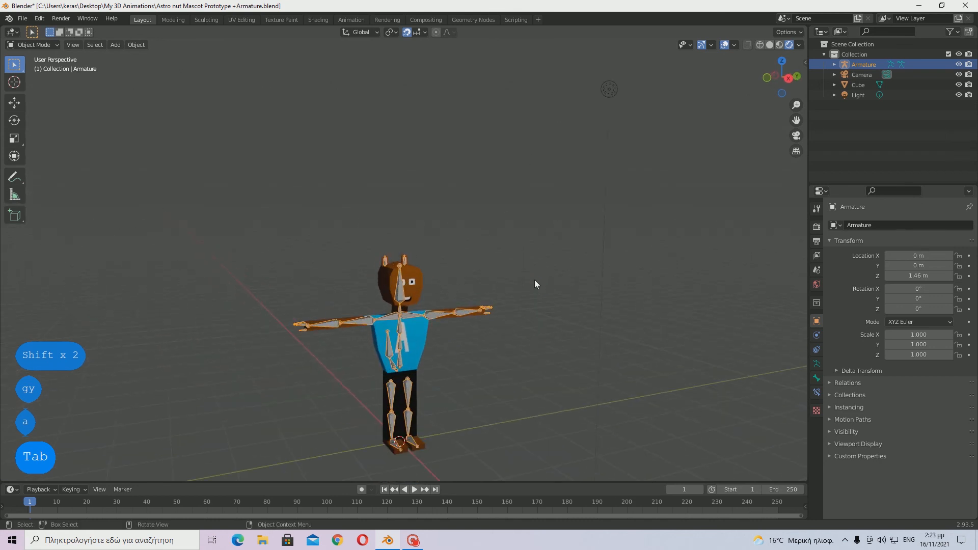